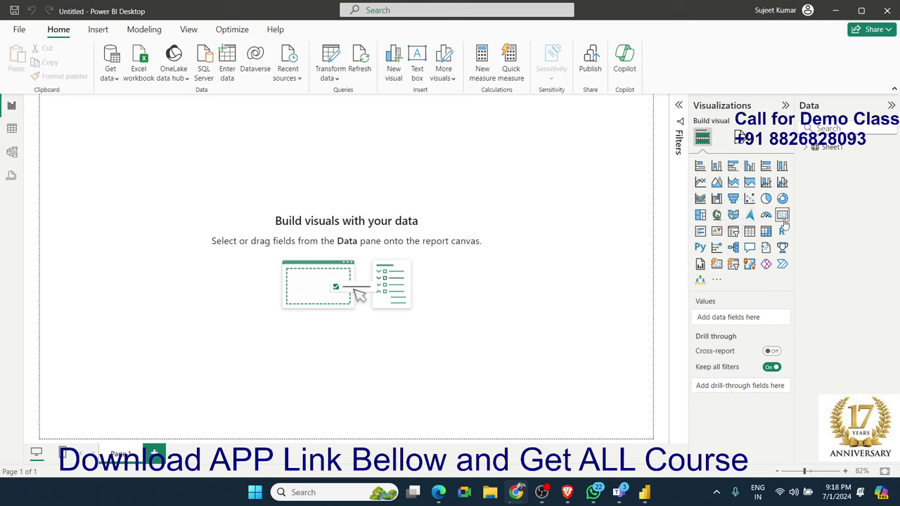
- Expand Sheet1's fields and switch to Table view to see its columns from Date through TRGST
{"action": "left_click", "coordinate": [807, 148]}
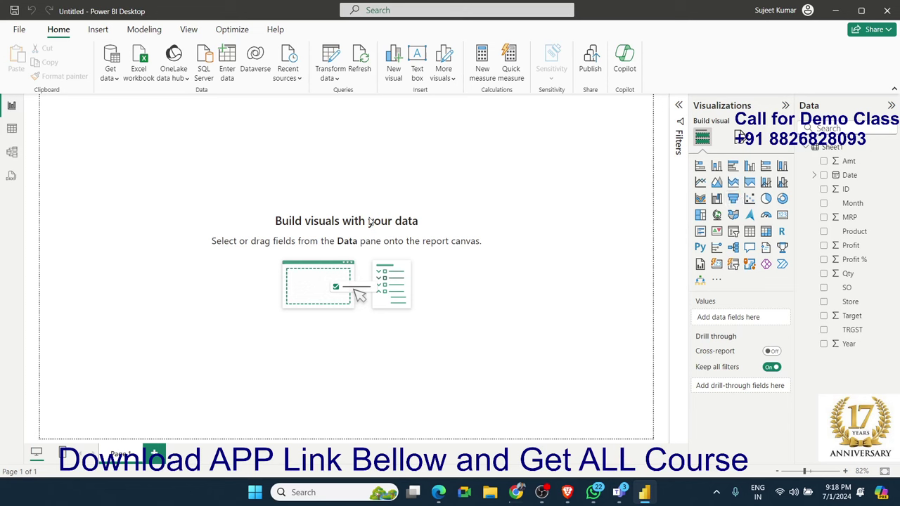
{"action": "left_click_drag", "start_coordinate": [83, 124], "coordinate": [127, 172]}
{"action": "left_click", "coordinate": [12, 130]}
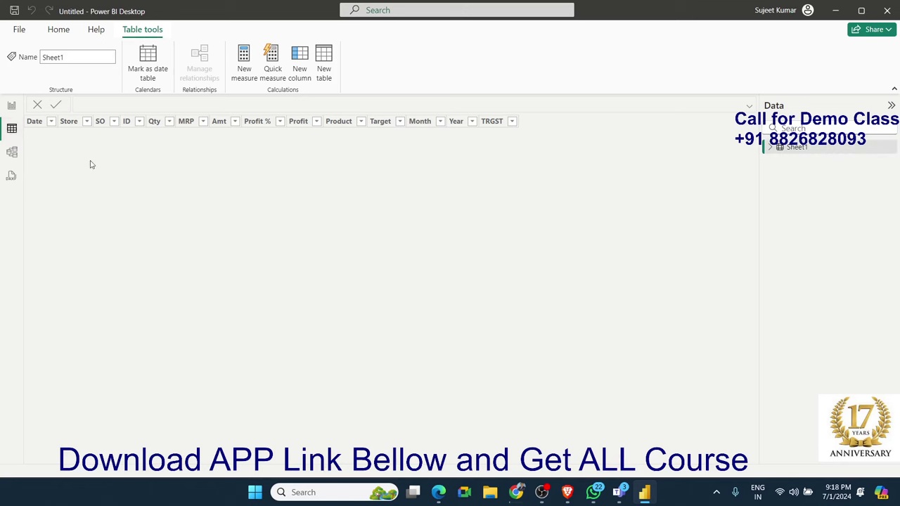
- Check the Store, SO and Qty column properties, then go back to the report canvas
{"action": "left_click", "coordinate": [151, 125]}
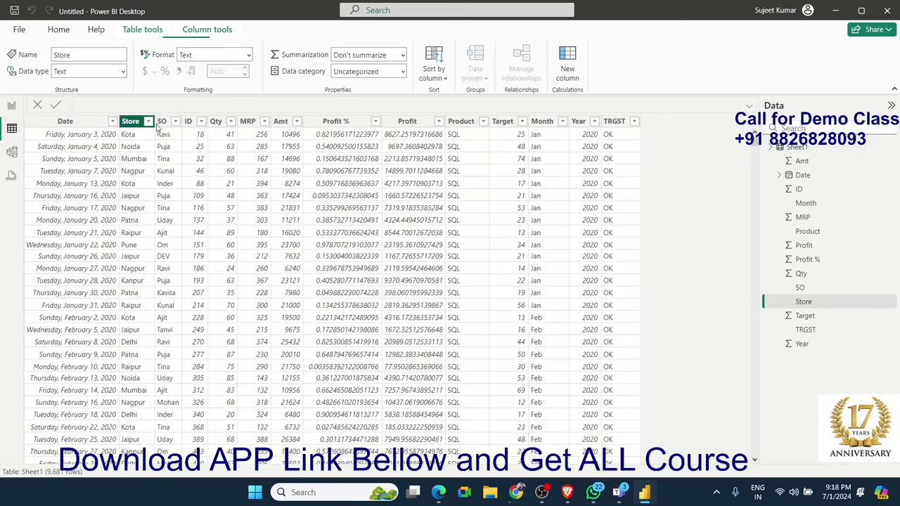
{"action": "left_click", "coordinate": [164, 124]}
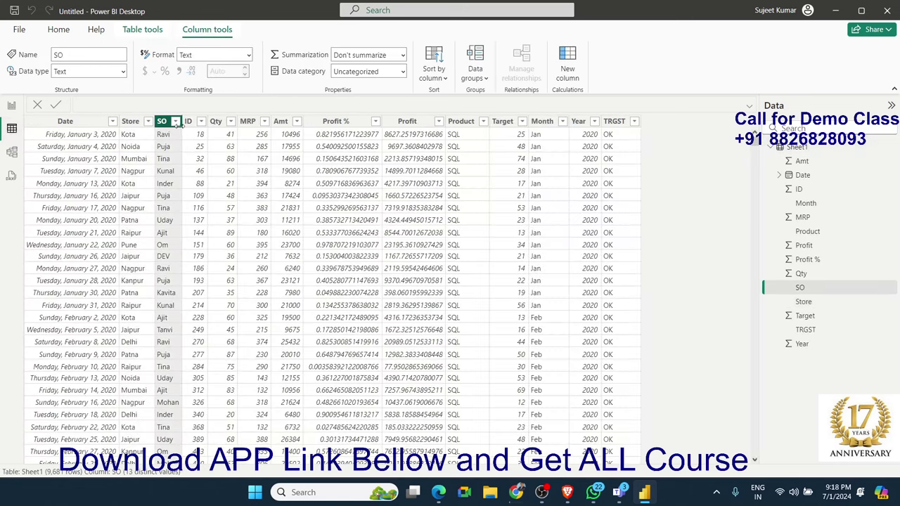
{"action": "left_click", "coordinate": [218, 124]}
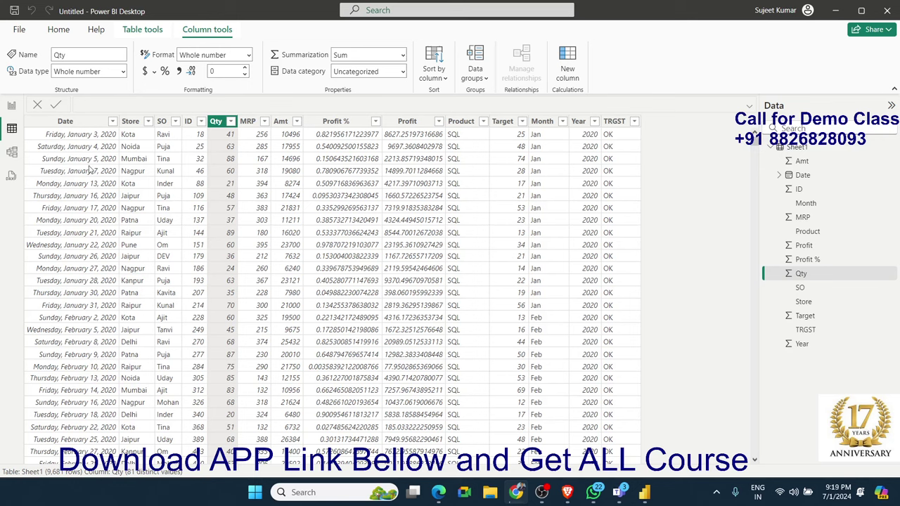
{"action": "left_click", "coordinate": [11, 106]}
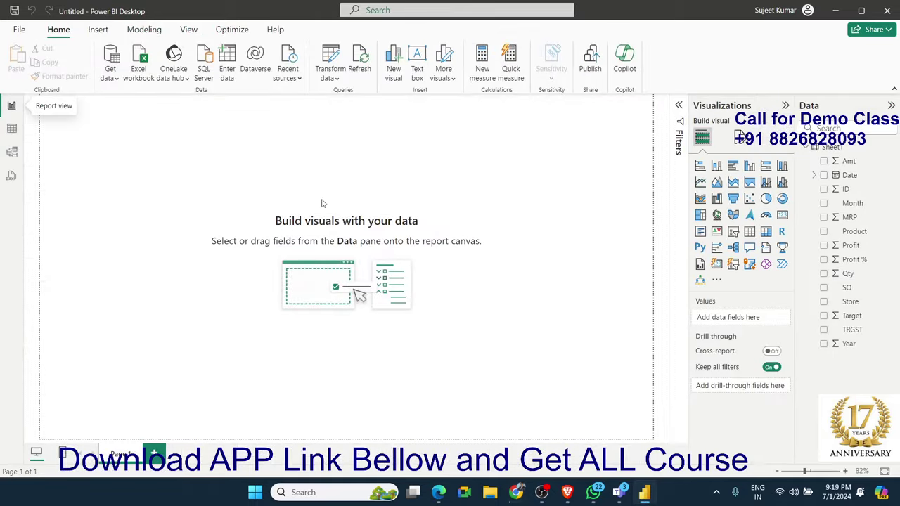
- Add a small table visual showing Sum of Qty as 488962
{"action": "left_click", "coordinate": [750, 231]}
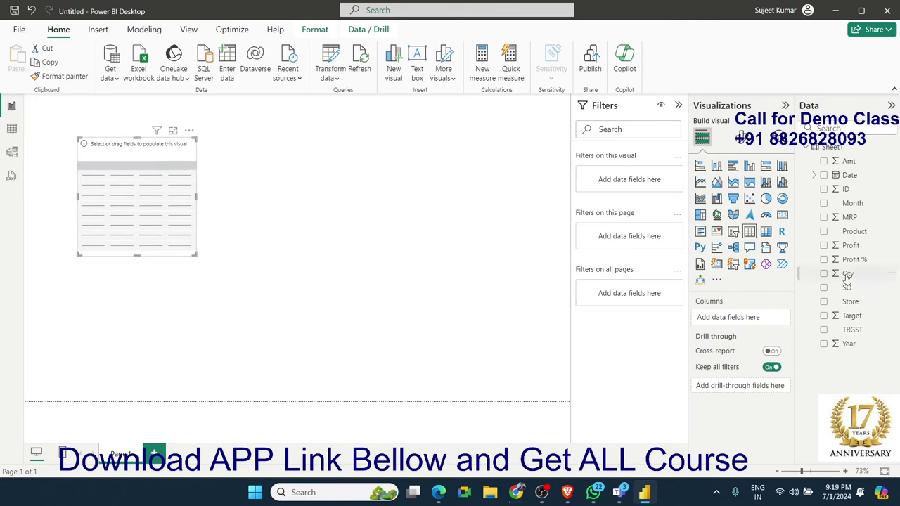
{"action": "mouse_move", "coordinate": [848, 273]}
{"action": "left_mouse_down"}
{"action": "mouse_move", "coordinate": [705, 289]}
{"action": "mouse_move", "coordinate": [145, 187]}
{"action": "left_mouse_up"}
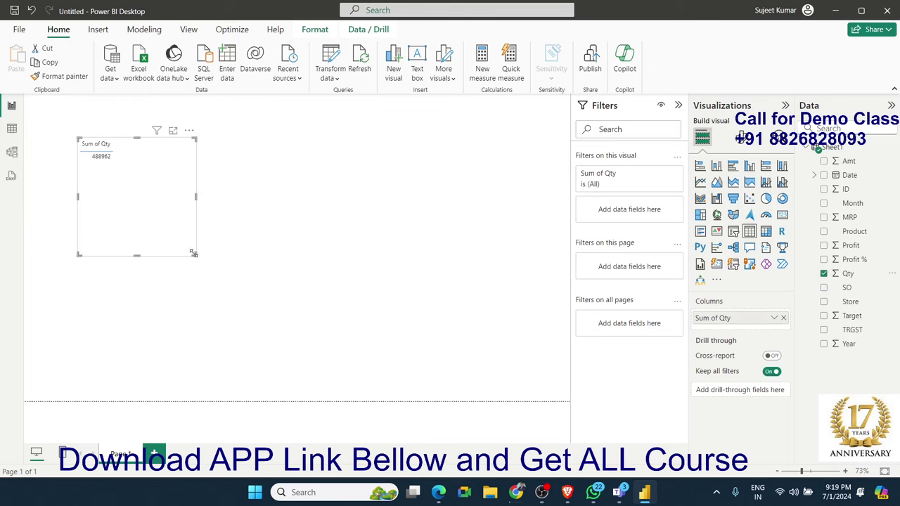
{"action": "mouse_move", "coordinate": [193, 253]}
{"action": "left_mouse_down"}
{"action": "mouse_move", "coordinate": [117, 173]}
{"action": "mouse_move", "coordinate": [228, 139]}
{"action": "left_mouse_up"}
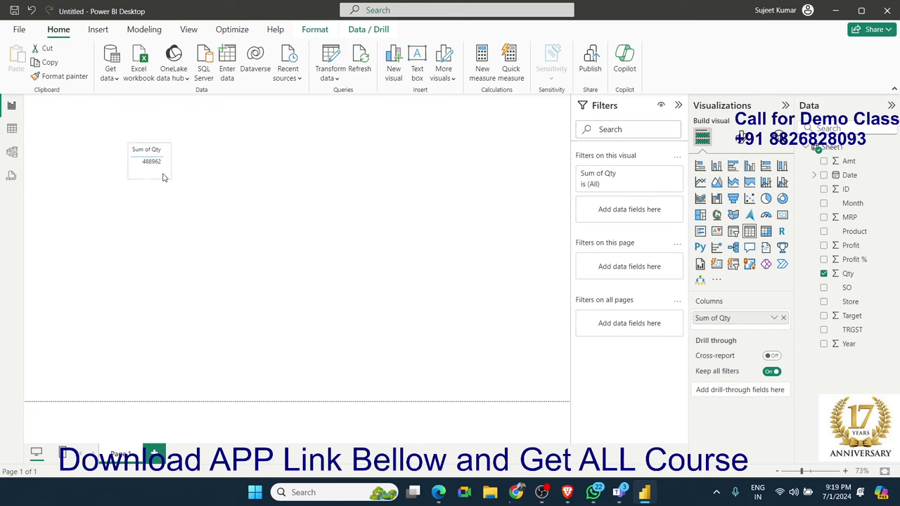
- Add a compact card visual showing Sum of Qty as 489K
{"action": "left_click", "coordinate": [225, 176]}
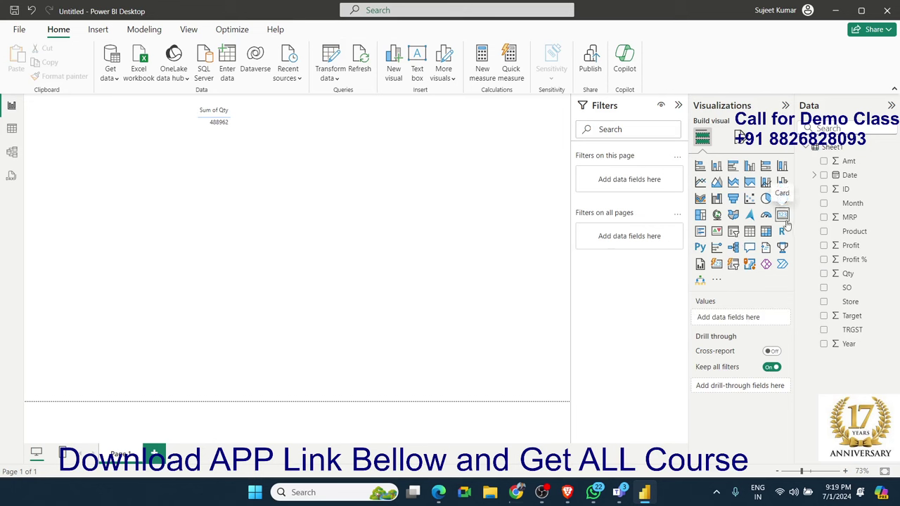
{"action": "left_click", "coordinate": [785, 220]}
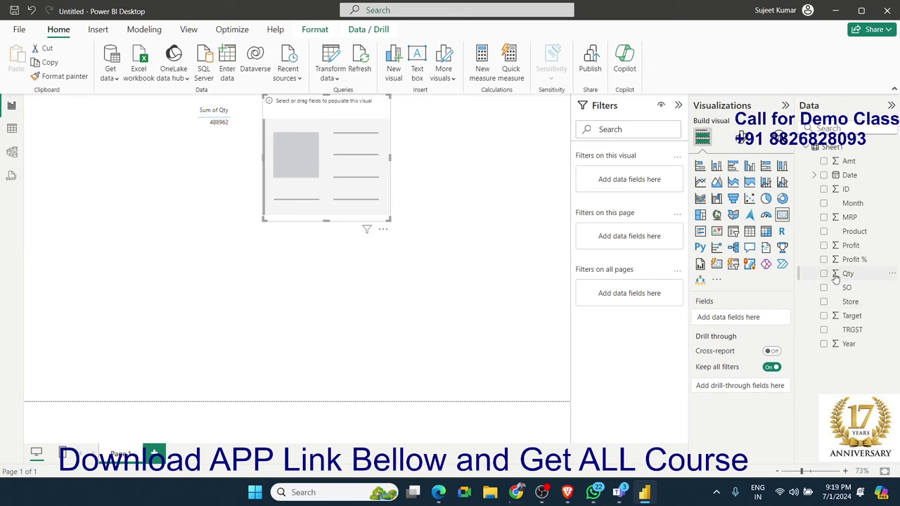
{"action": "mouse_move", "coordinate": [848, 273]}
{"action": "left_mouse_down"}
{"action": "mouse_move", "coordinate": [457, 213]}
{"action": "mouse_move", "coordinate": [376, 181]}
{"action": "left_mouse_up"}
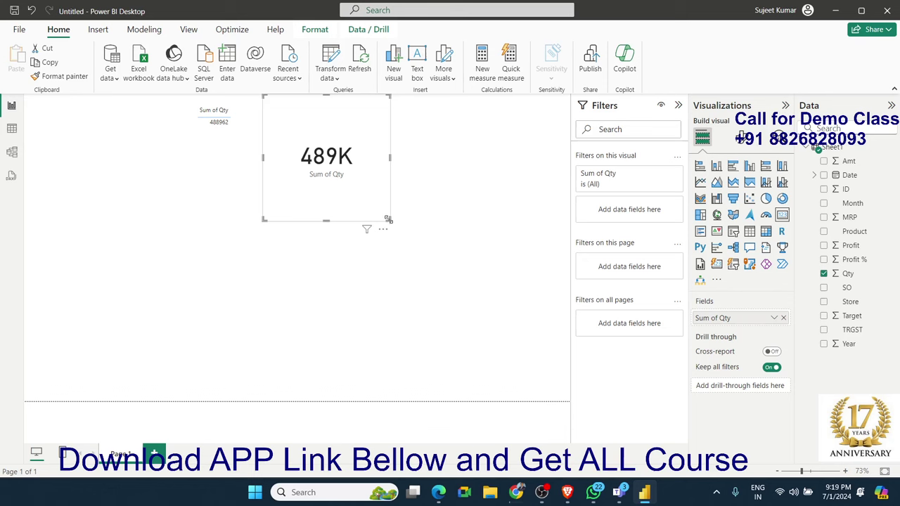
{"action": "left_click_drag", "start_coordinate": [387, 218], "coordinate": [348, 140]}
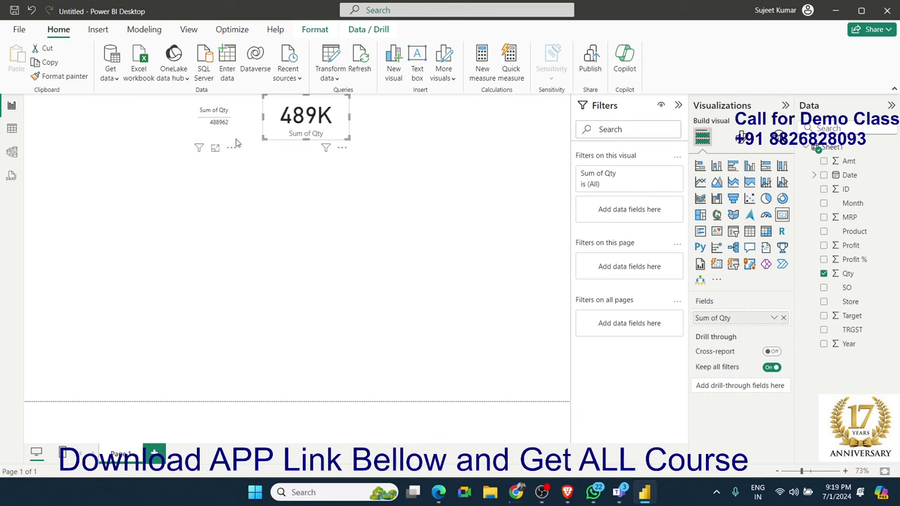
- Delete the small Sum of Qty table visual
{"action": "left_click", "coordinate": [236, 142]}
{"action": "left_click", "coordinate": [266, 139]}
{"action": "left_click", "coordinate": [204, 138]}
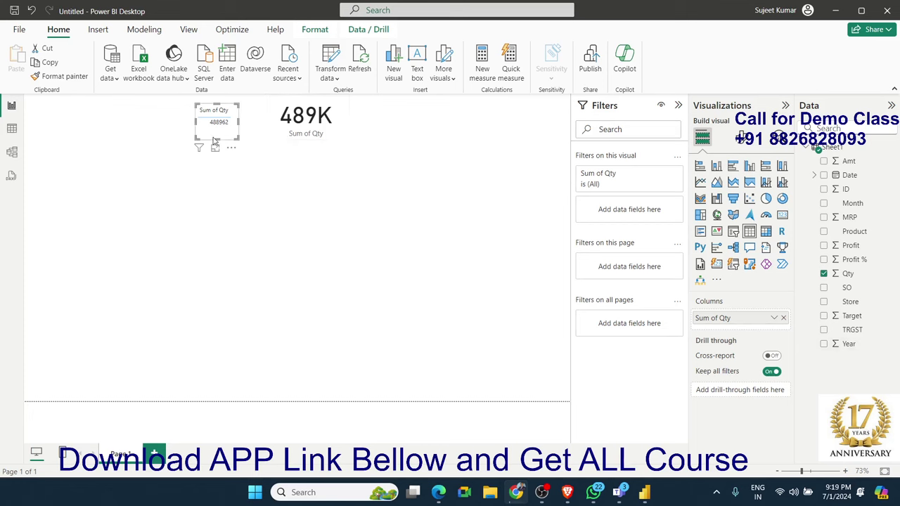
{"action": "key", "text": "Delete"}
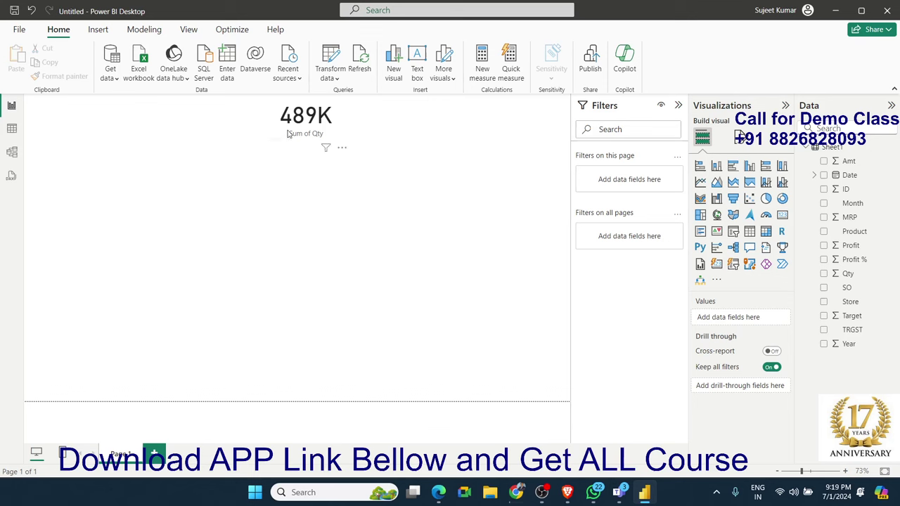
- Move the 489K card to the top-left corner of the page
{"action": "left_click_drag", "start_coordinate": [277, 135], "coordinate": [72, 156]}
{"action": "left_click", "coordinate": [185, 175]}
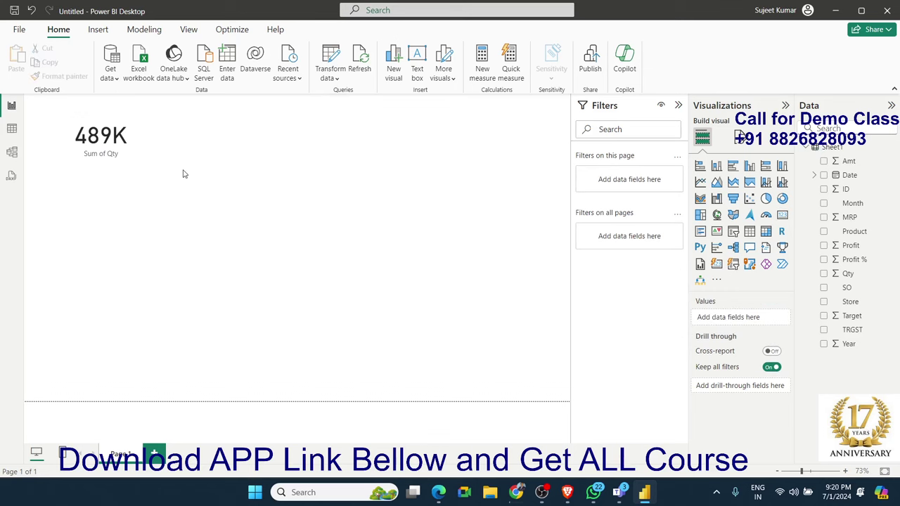
{"action": "left_click", "coordinate": [138, 151]}
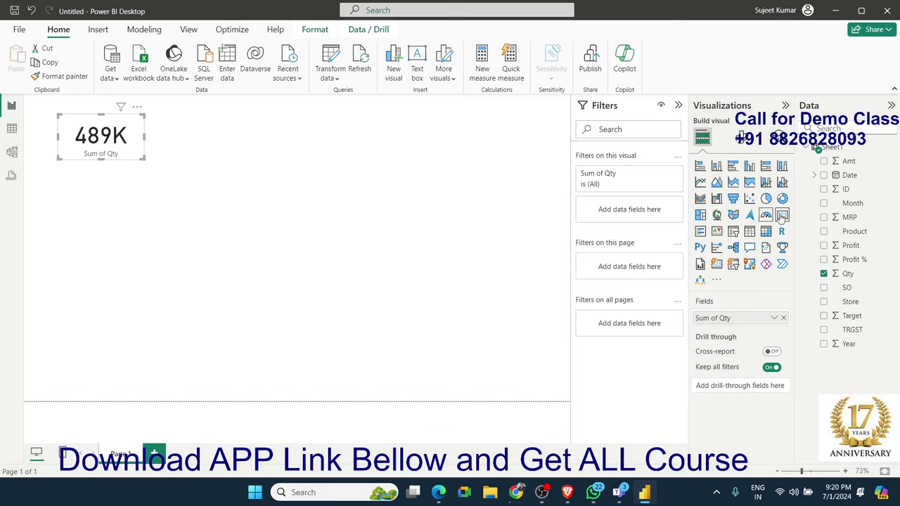
- Try MRP as the card's value, then restore Qty as its only field
{"action": "mouse_move", "coordinate": [860, 218]}
{"action": "left_mouse_down"}
{"action": "mouse_move", "coordinate": [862, 269]}
{"action": "mouse_move", "coordinate": [757, 322]}
{"action": "left_mouse_up"}
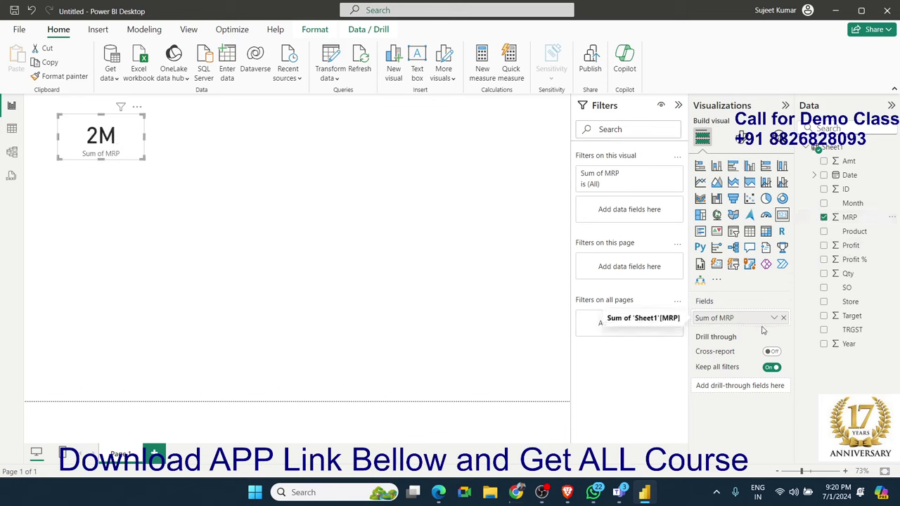
{"action": "left_click", "coordinate": [783, 318]}
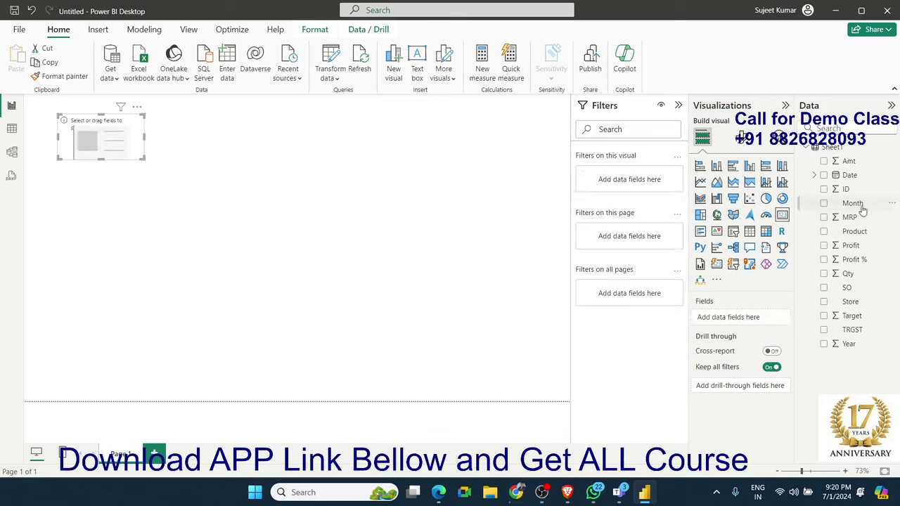
{"action": "mouse_move", "coordinate": [867, 273]}
{"action": "left_mouse_down"}
{"action": "mouse_move", "coordinate": [794, 316]}
{"action": "mouse_move", "coordinate": [738, 318]}
{"action": "left_mouse_up"}
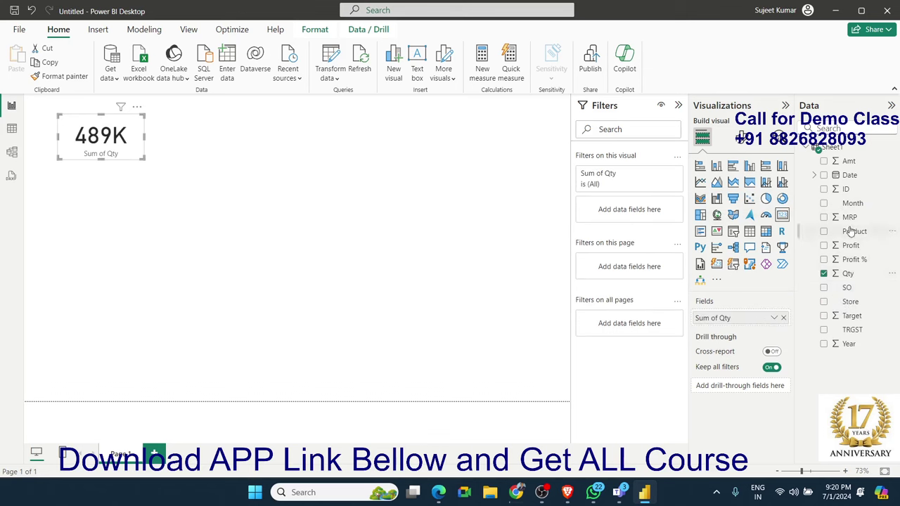
{"action": "mouse_move", "coordinate": [850, 218]}
{"action": "left_mouse_down"}
{"action": "mouse_move", "coordinate": [761, 321]}
{"action": "mouse_move", "coordinate": [743, 322]}
{"action": "left_mouse_up"}
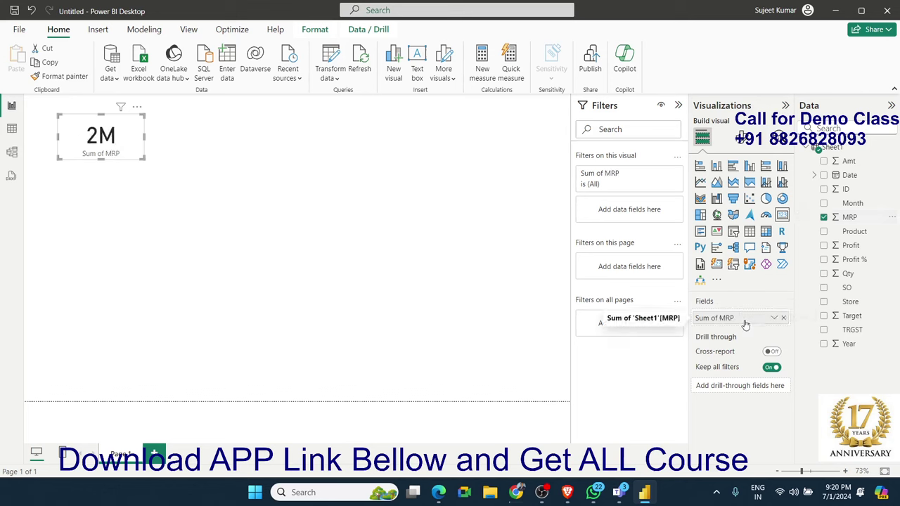
{"action": "left_click", "coordinate": [781, 321]}
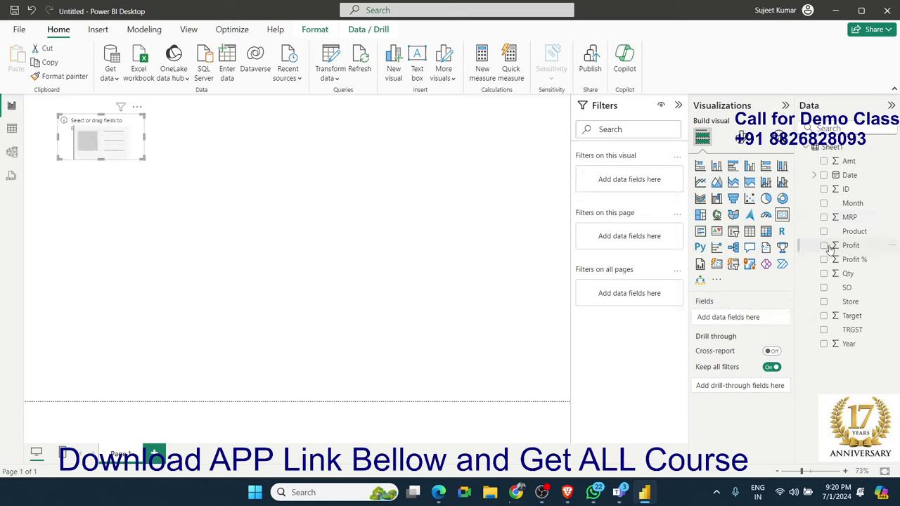
{"action": "left_click_drag", "start_coordinate": [848, 285], "coordinate": [744, 325]}
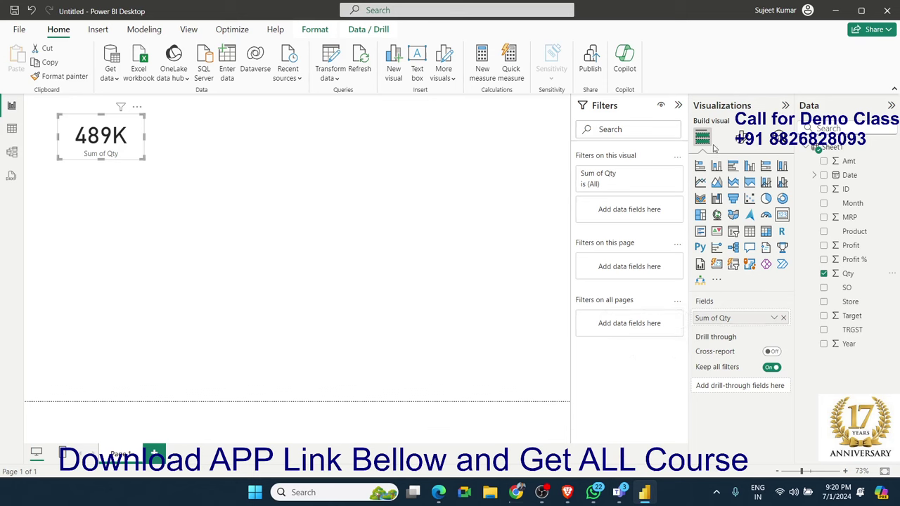
- Open the card's Format visual settings and expand Callout value (DIN font, size 45)
{"action": "left_click", "coordinate": [743, 137]}
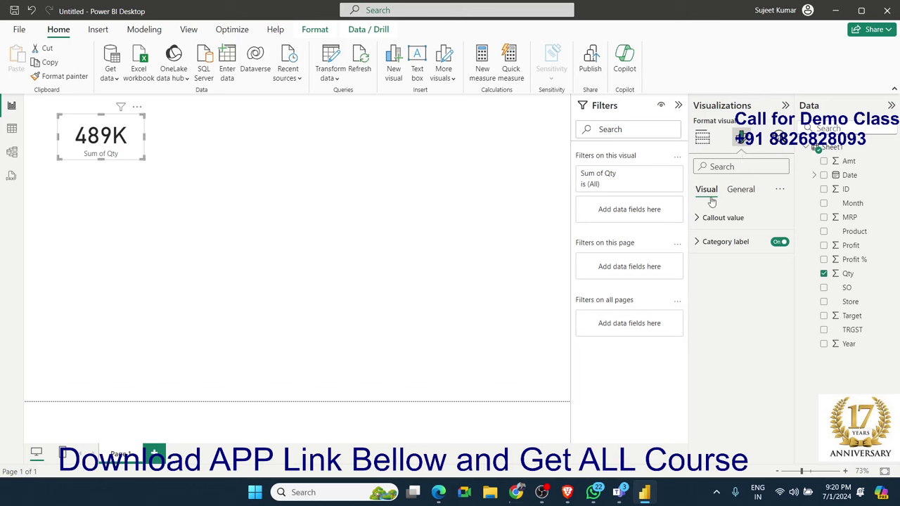
{"action": "left_click", "coordinate": [740, 189]}
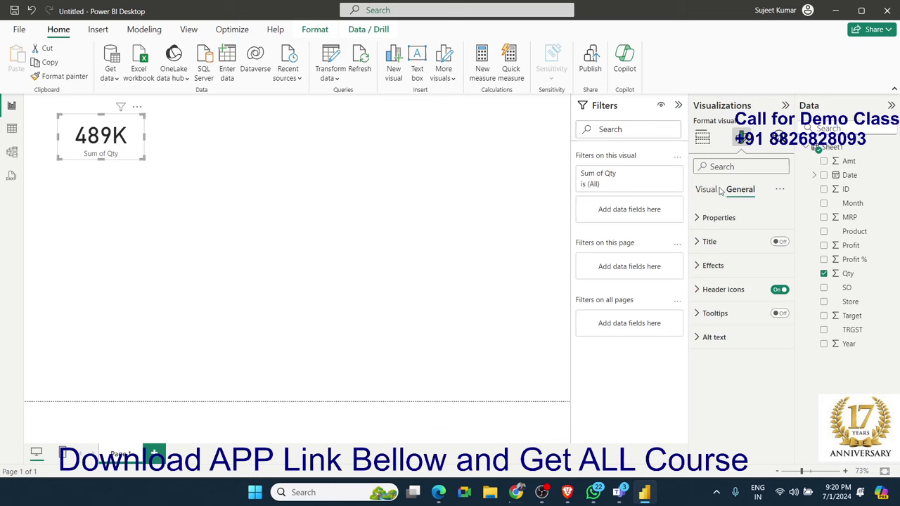
{"action": "left_click", "coordinate": [707, 190]}
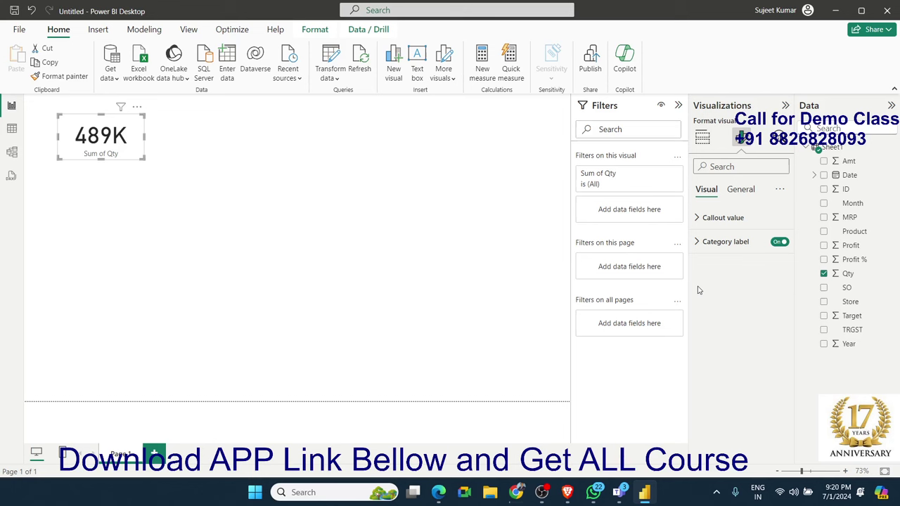
{"action": "left_click", "coordinate": [716, 225]}
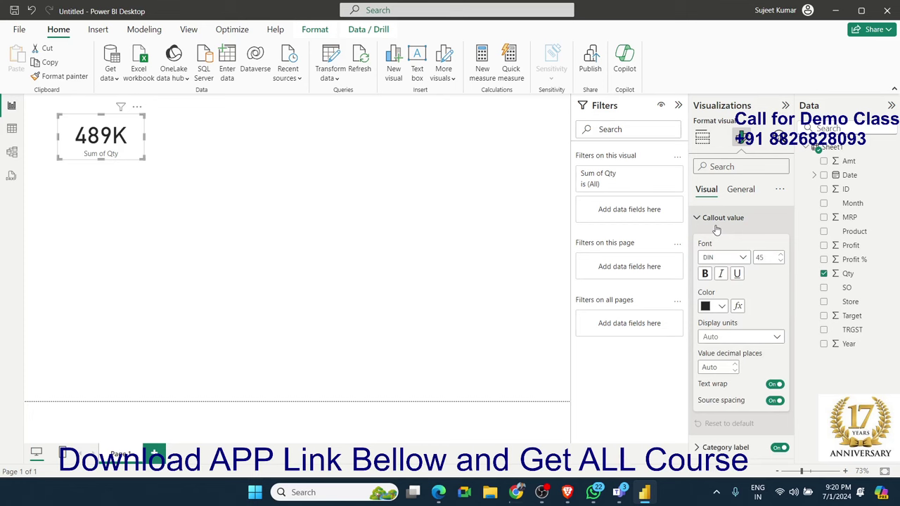
- Make the 489K callout value bold, italic, underlined and dark blue
{"action": "left_click", "coordinate": [722, 263]}
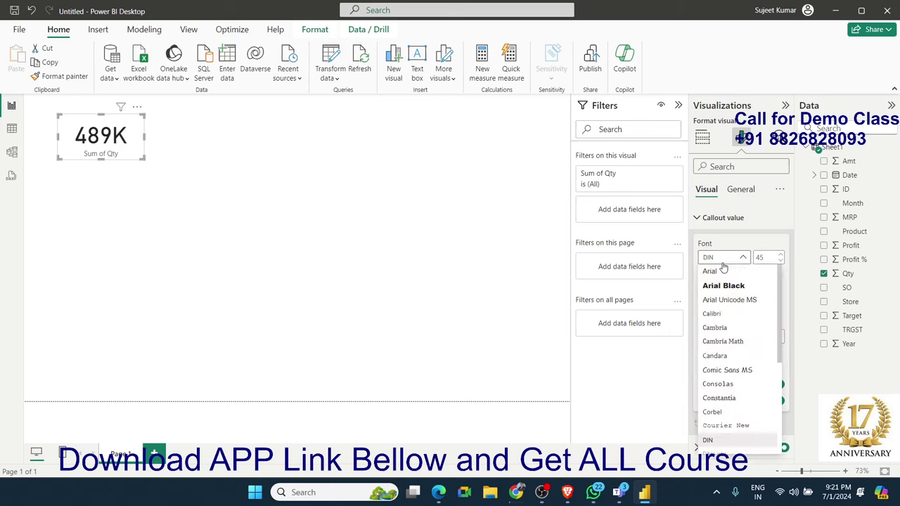
{"action": "left_click", "coordinate": [722, 264]}
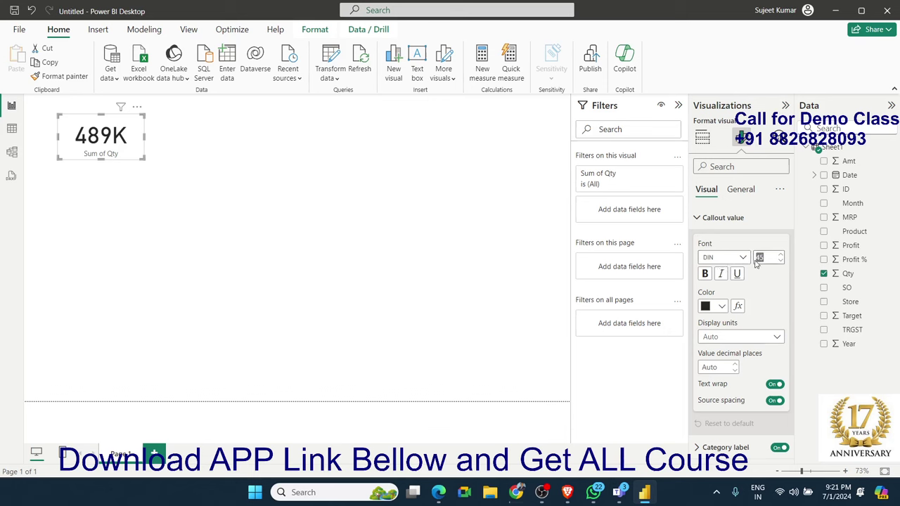
{"action": "left_click", "coordinate": [706, 274]}
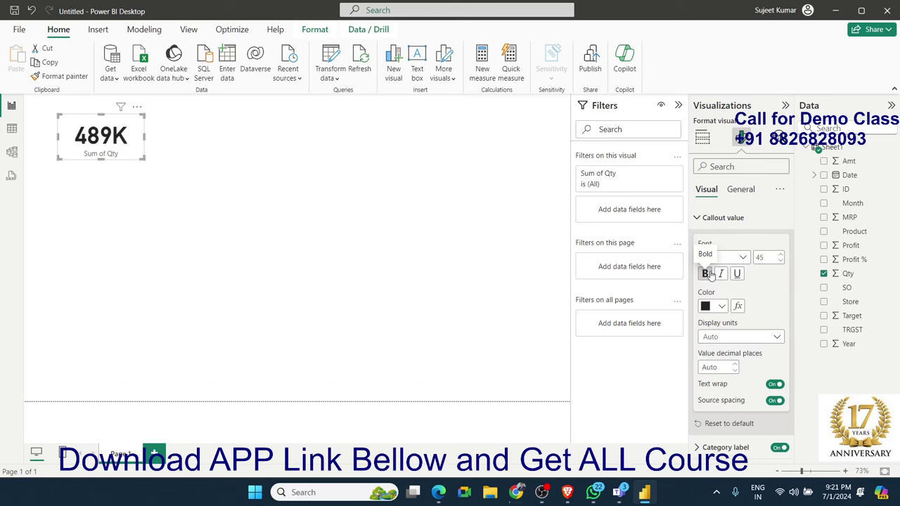
{"action": "left_click", "coordinate": [721, 274]}
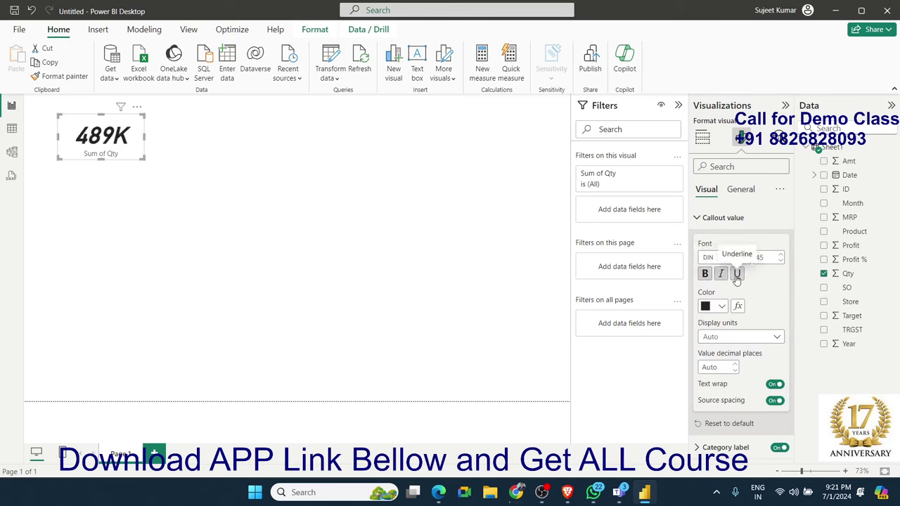
{"action": "left_click", "coordinate": [737, 274]}
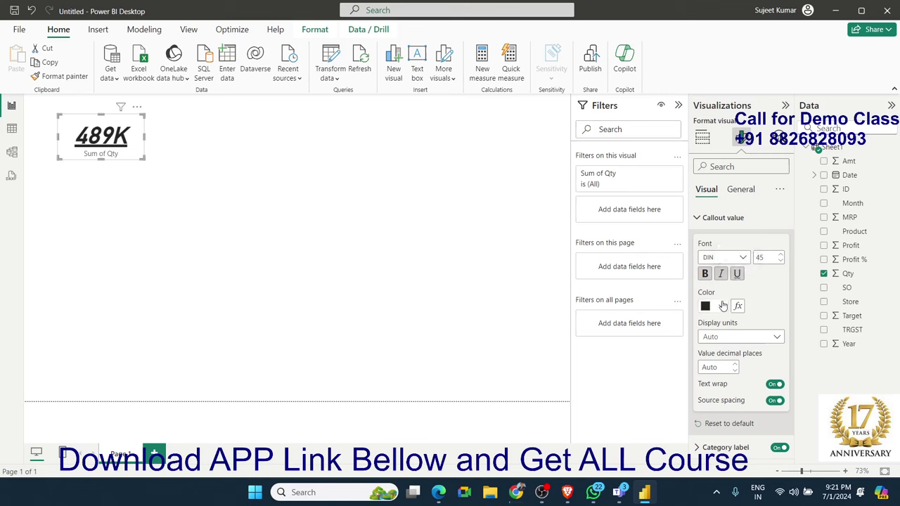
{"action": "left_click", "coordinate": [722, 306]}
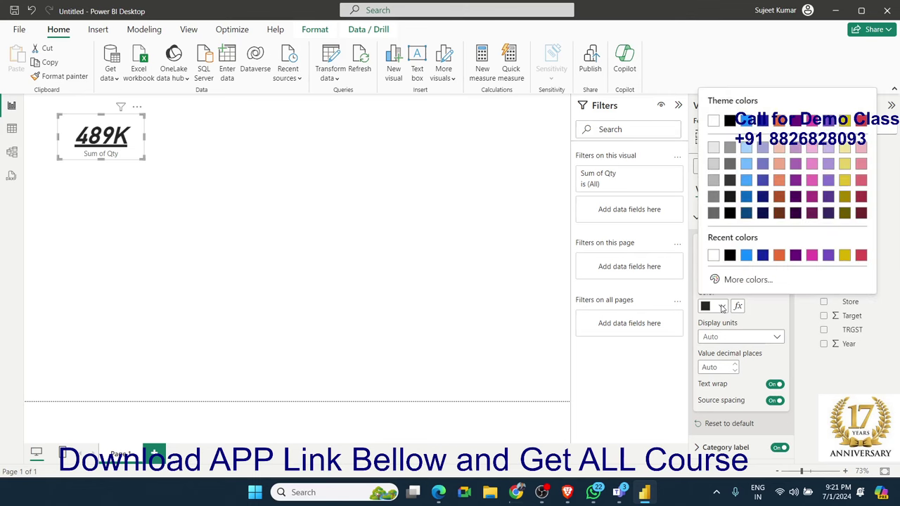
{"action": "left_click", "coordinate": [759, 258]}
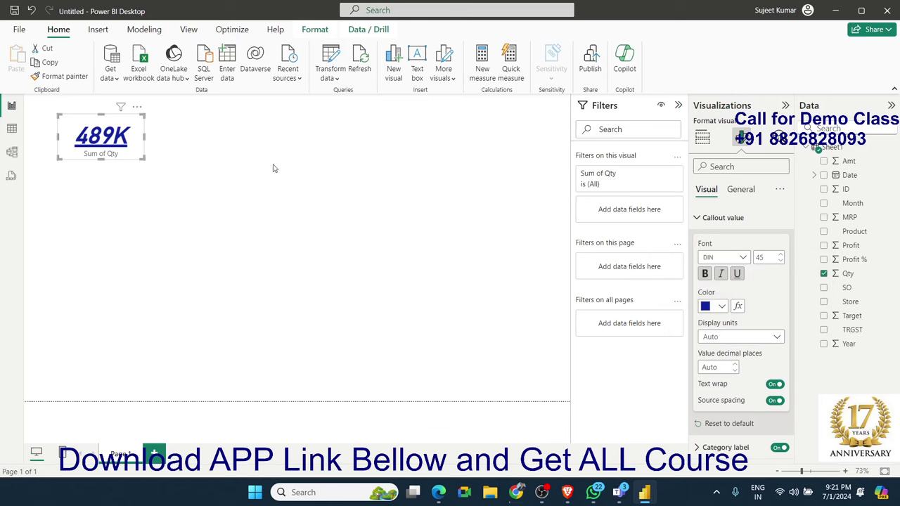
- Set a Rules colour format on Sum of Qty for values from 48000 up to Max
{"action": "left_click", "coordinate": [738, 307]}
{"action": "left_click", "coordinate": [281, 117]}
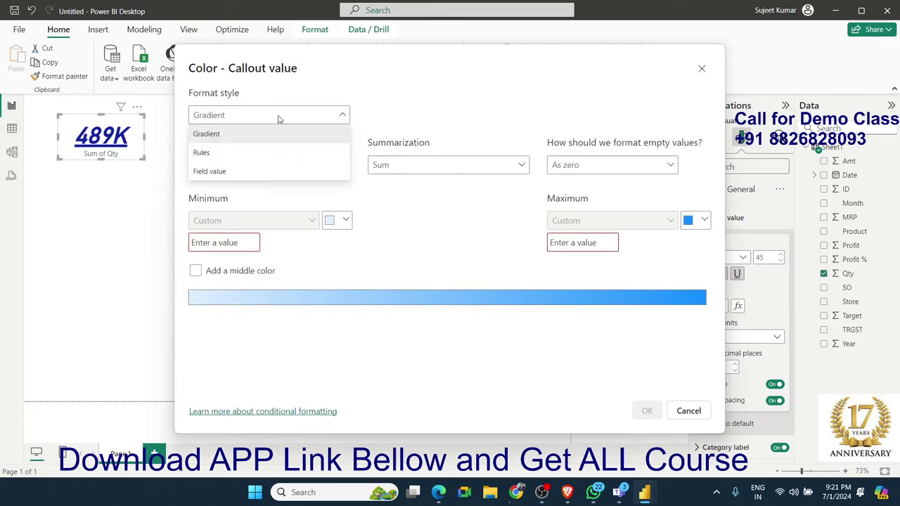
{"action": "left_click", "coordinate": [260, 154]}
{"action": "left_click", "coordinate": [255, 166]}
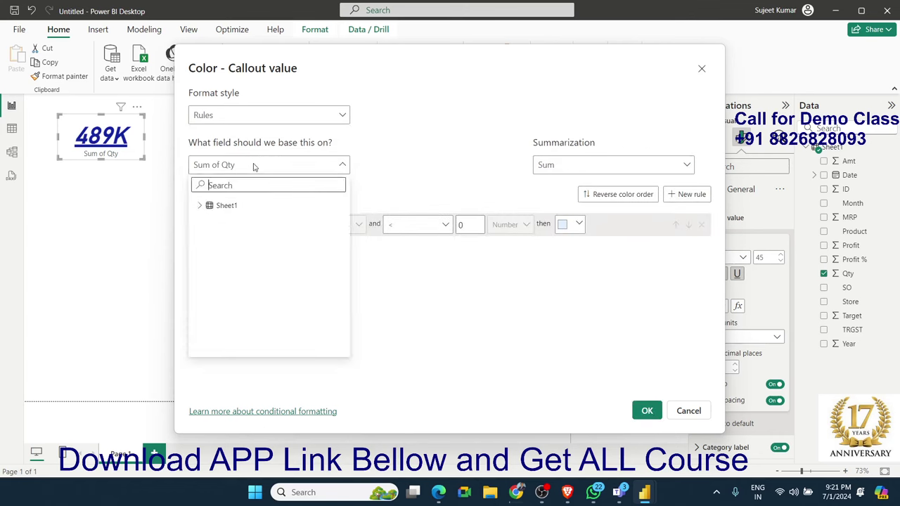
{"action": "left_click", "coordinate": [431, 176]}
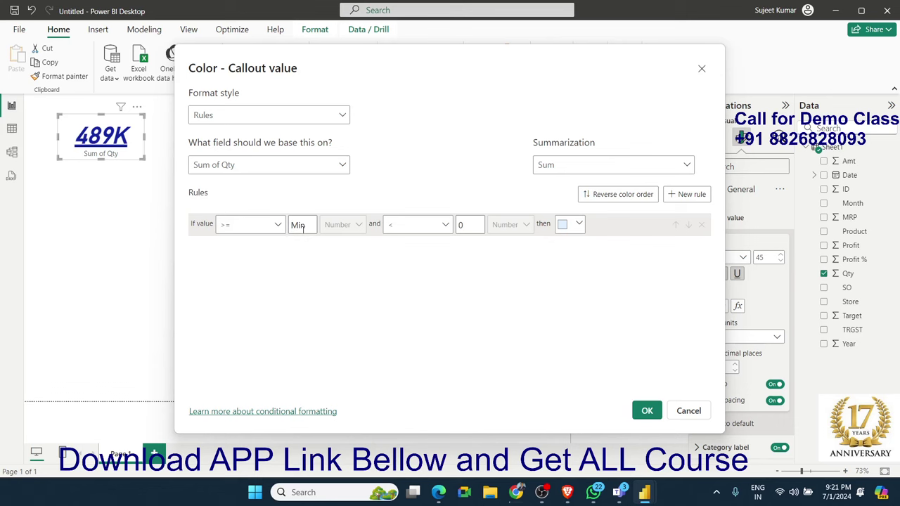
{"action": "left_click", "coordinate": [303, 226]}
{"action": "type", "text": "48000"}
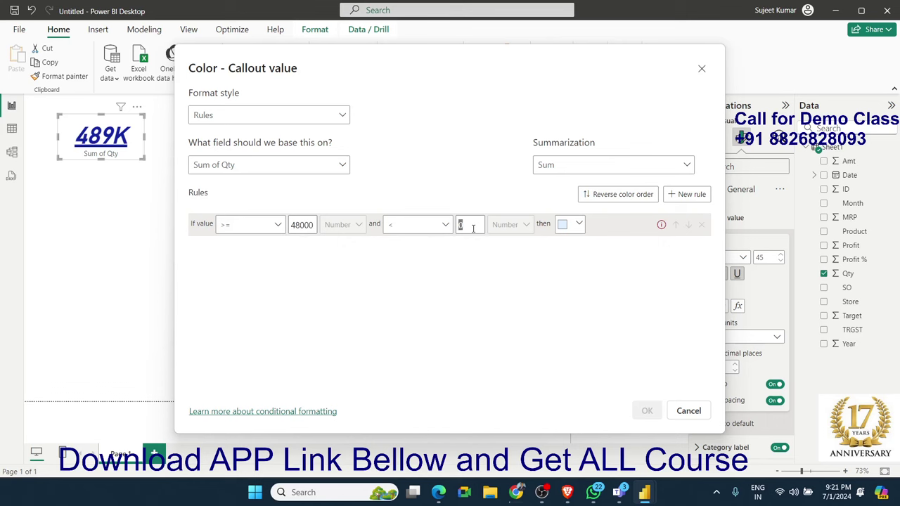
{"action": "key", "text": "BackSpace"}
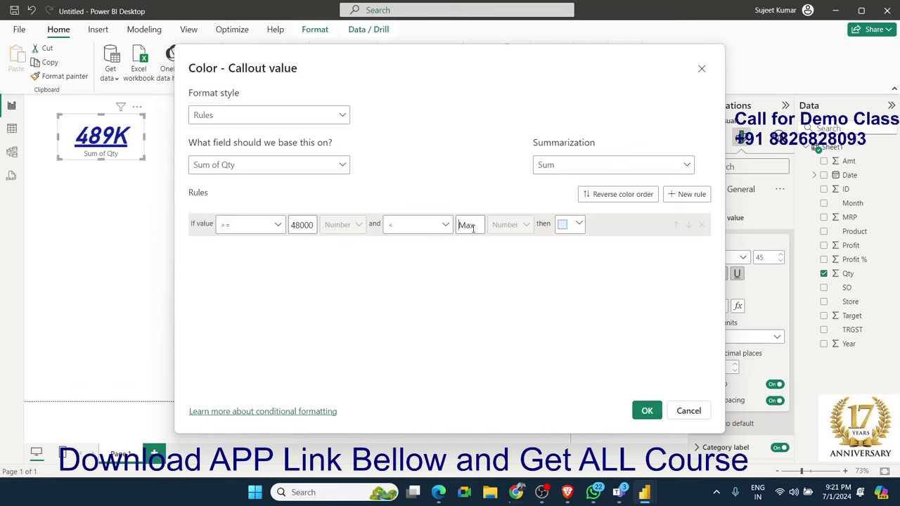
- Choose a custom bright green as the rule's colour
{"action": "left_click", "coordinate": [578, 226]}
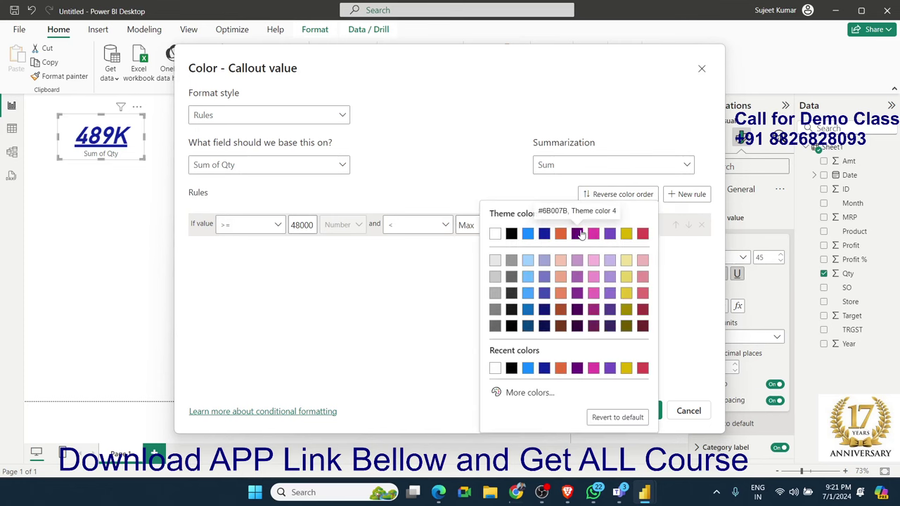
{"action": "left_click", "coordinate": [545, 399]}
{"action": "left_click", "coordinate": [554, 354]}
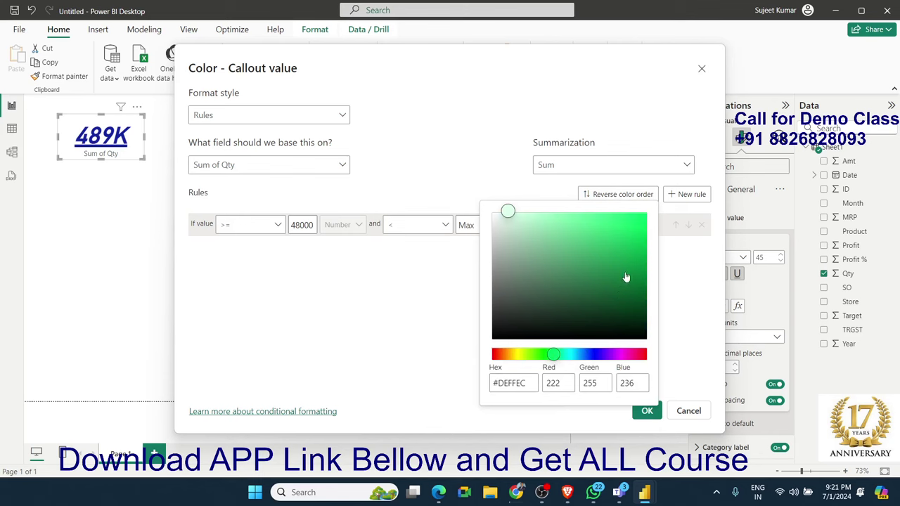
{"action": "left_click", "coordinate": [641, 224]}
{"action": "left_click", "coordinate": [680, 320]}
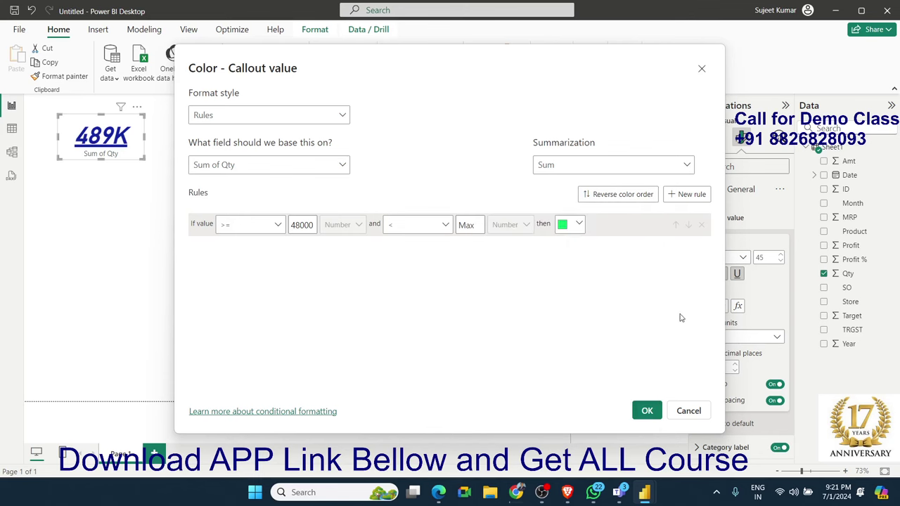
- Apply the green colour rule and set the card's display units to Thousands
{"action": "left_click", "coordinate": [646, 412]}
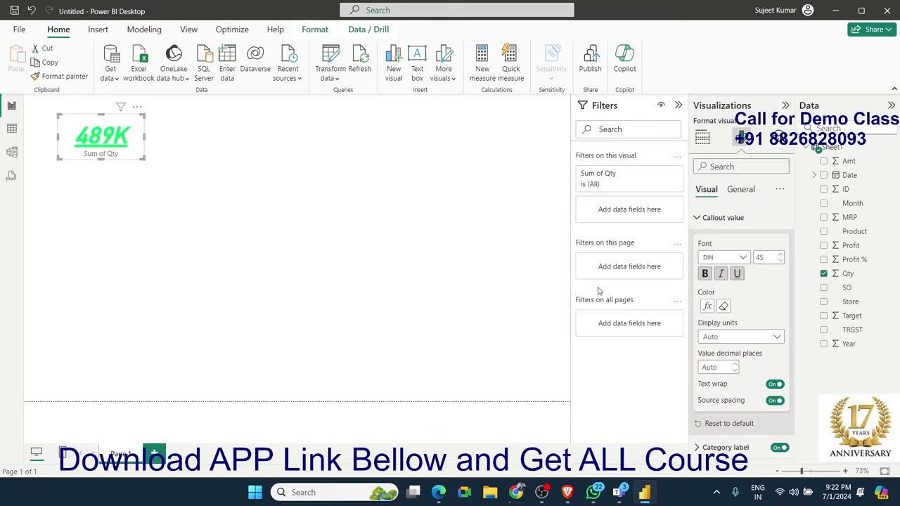
{"action": "left_click", "coordinate": [759, 339]}
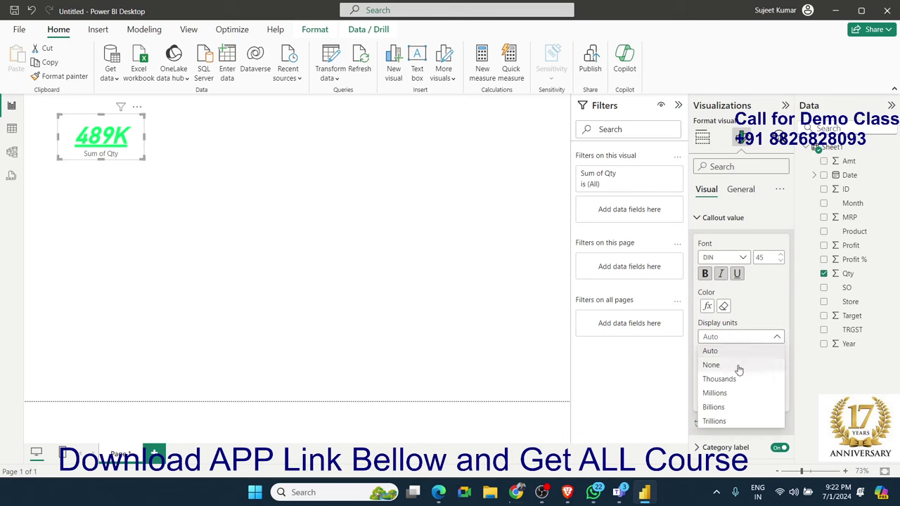
{"action": "key", "text": "Escape"}
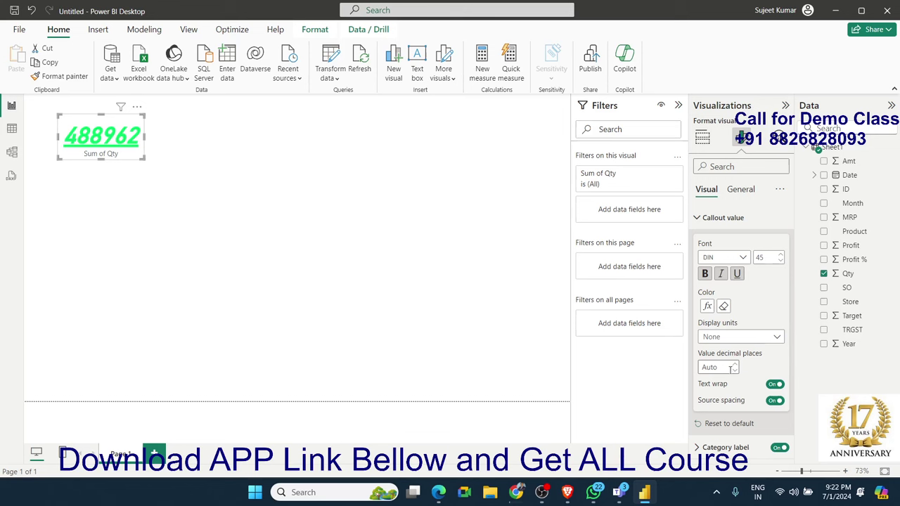
{"action": "left_click", "coordinate": [724, 342]}
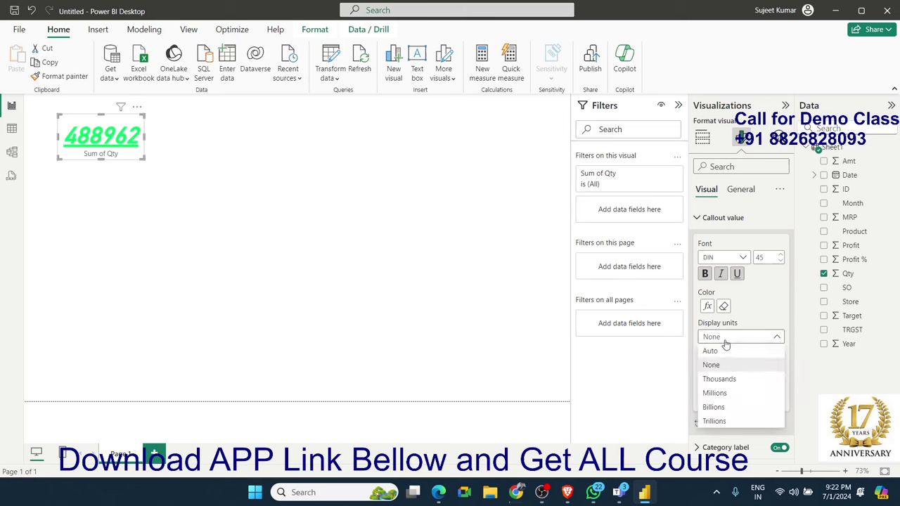
{"action": "left_click", "coordinate": [722, 393]}
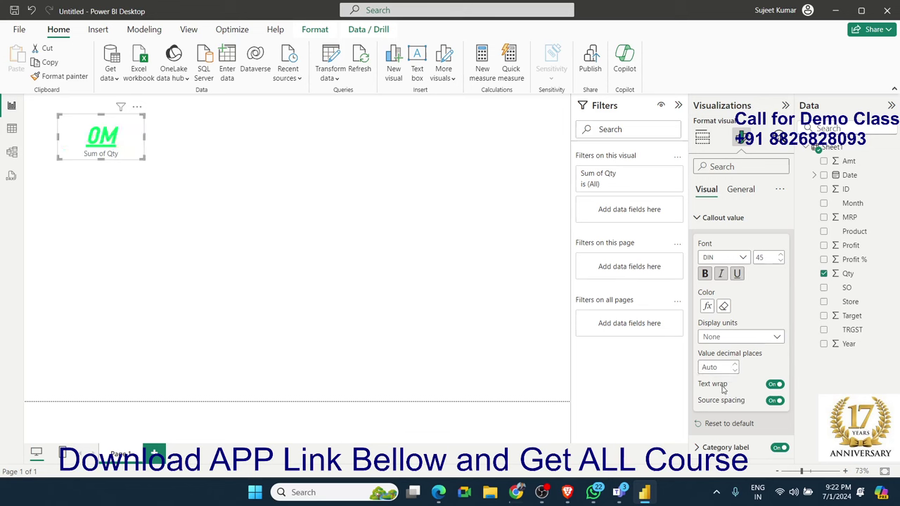
{"action": "left_click", "coordinate": [721, 341]}
{"action": "left_click", "coordinate": [713, 407]}
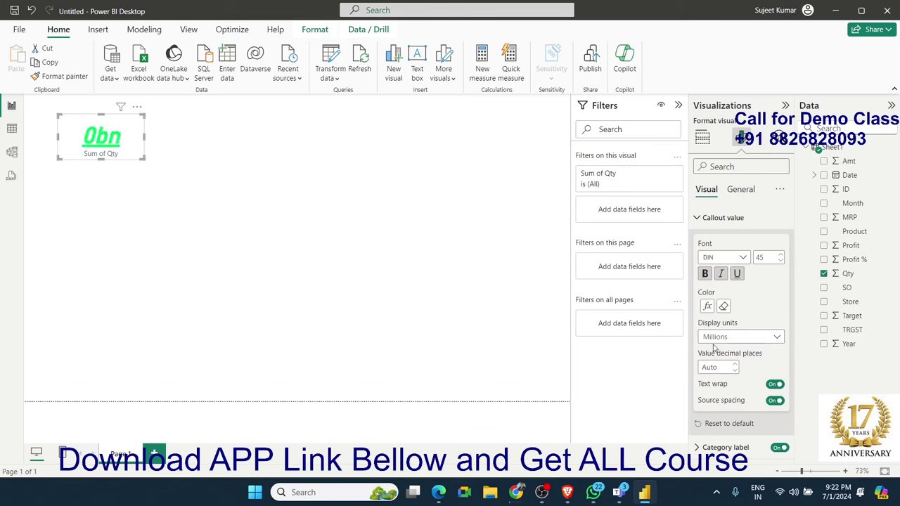
{"action": "left_click", "coordinate": [714, 340]}
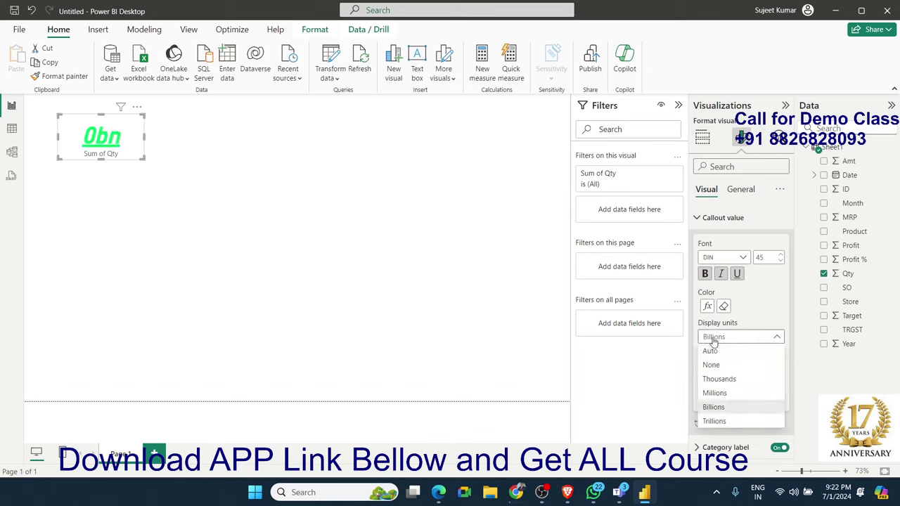
{"action": "left_click", "coordinate": [713, 379]}
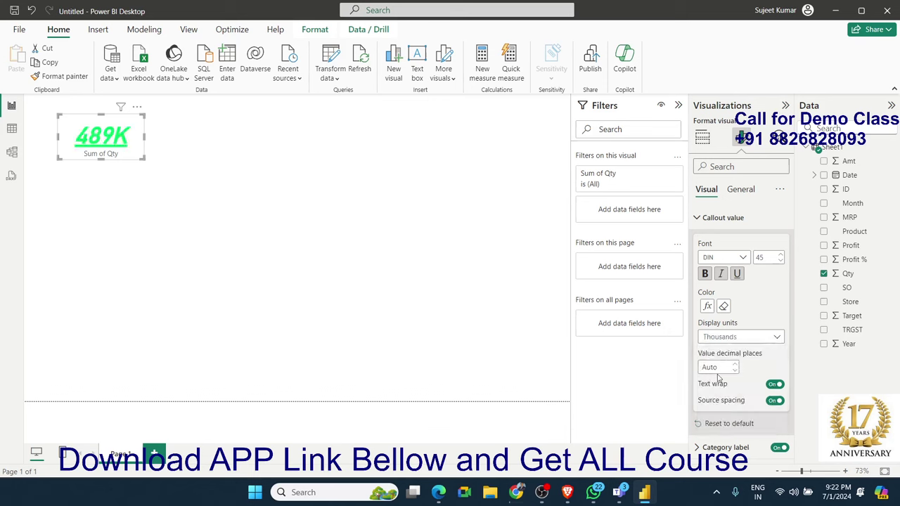
- Set the card value to 0 decimal places, keeping source spacing on
{"action": "left_click", "coordinate": [735, 364]}
{"action": "left_click", "coordinate": [776, 400]}
{"action": "left_click", "coordinate": [776, 401]}
{"action": "left_click", "coordinate": [696, 448]}
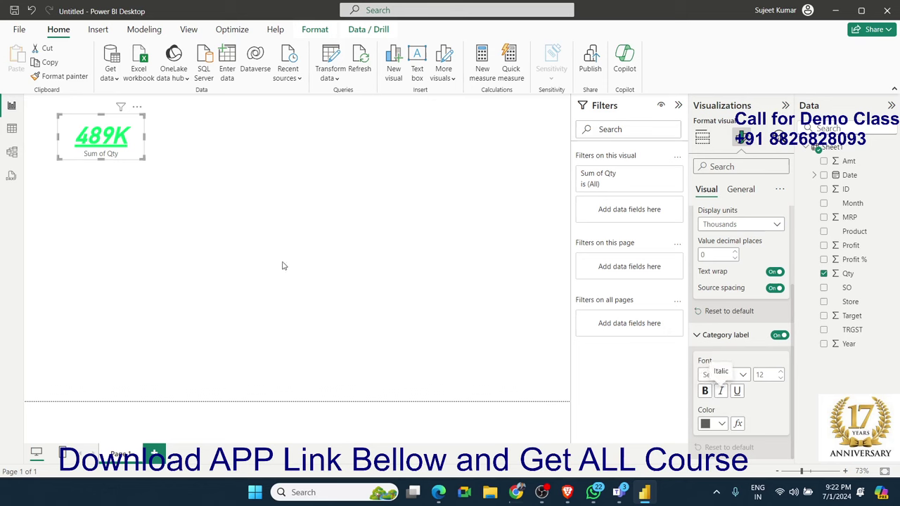
- Make the Sum of Qty category label bold and purple
{"action": "left_click", "coordinate": [705, 391]}
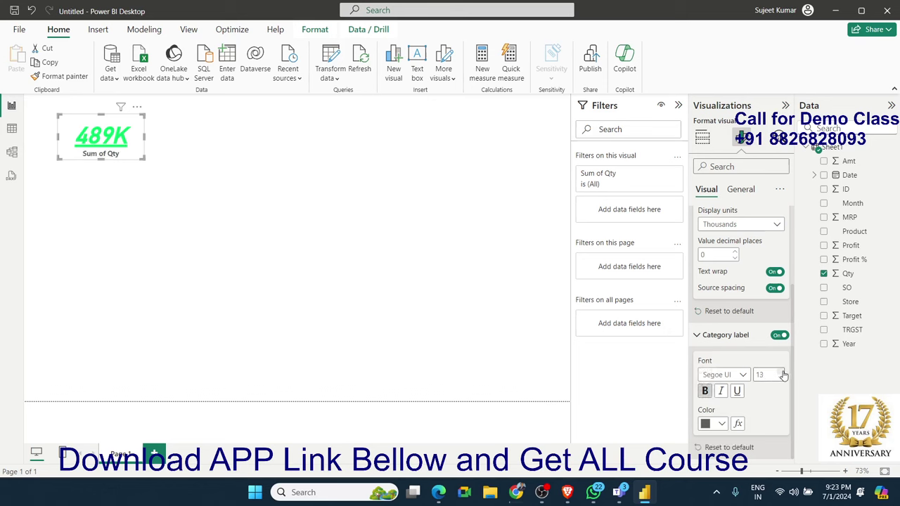
{"action": "left_click", "coordinate": [708, 424]}
{"action": "left_click", "coordinate": [794, 374]}
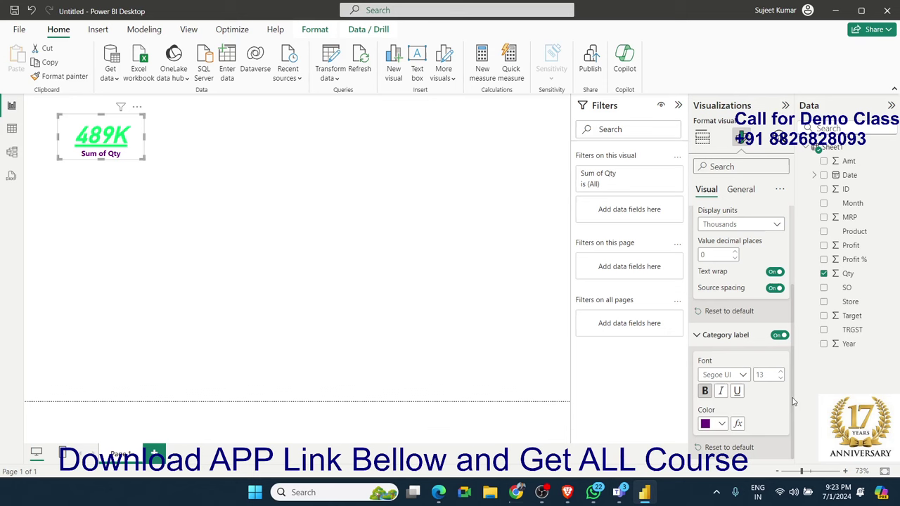
- Turn on the card's title under General formatting, then return to Visual settings
{"action": "left_click", "coordinate": [739, 190]}
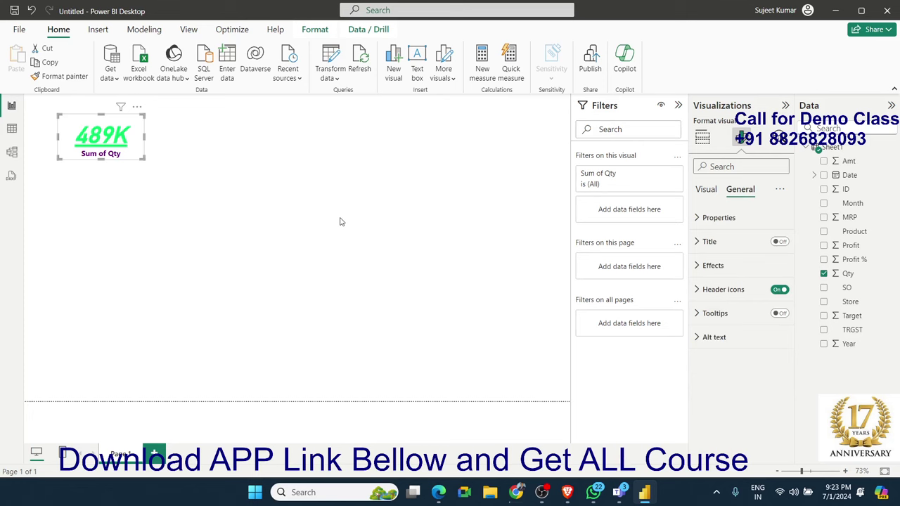
{"action": "left_click", "coordinate": [786, 245]}
{"action": "left_click", "coordinate": [739, 246]}
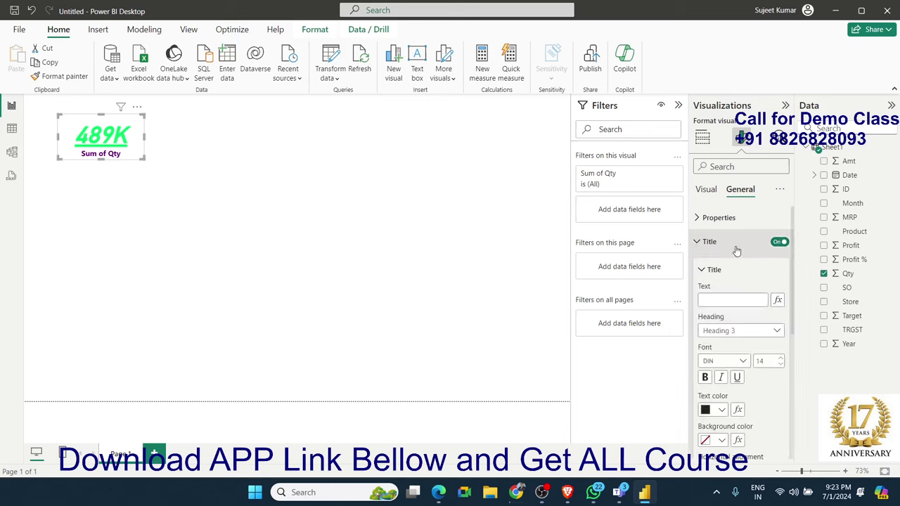
{"action": "left_click", "coordinate": [697, 244]}
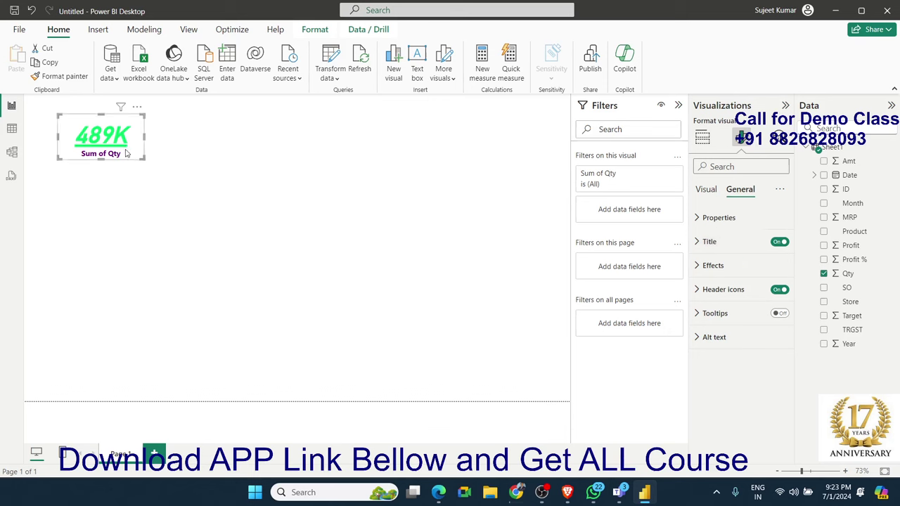
{"action": "left_click", "coordinate": [705, 191]}
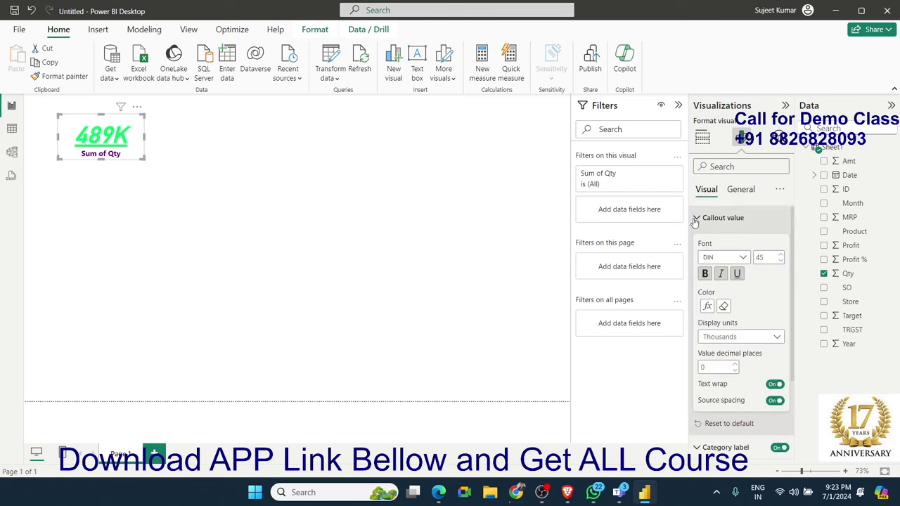
{"action": "left_click", "coordinate": [695, 219]}
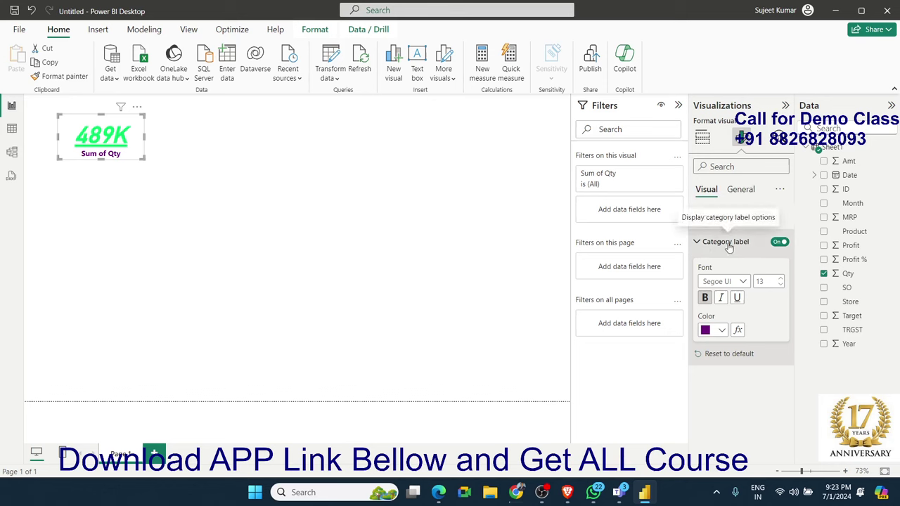
- Hide the card's category label, title it 'Sold Qty', and open the title text's conditional formatting
{"action": "left_click", "coordinate": [779, 241]}
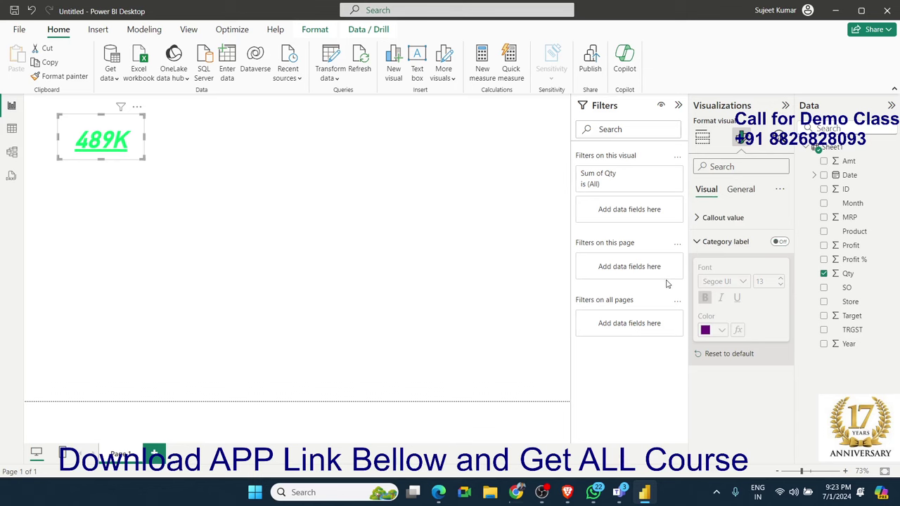
{"action": "left_click", "coordinate": [741, 190]}
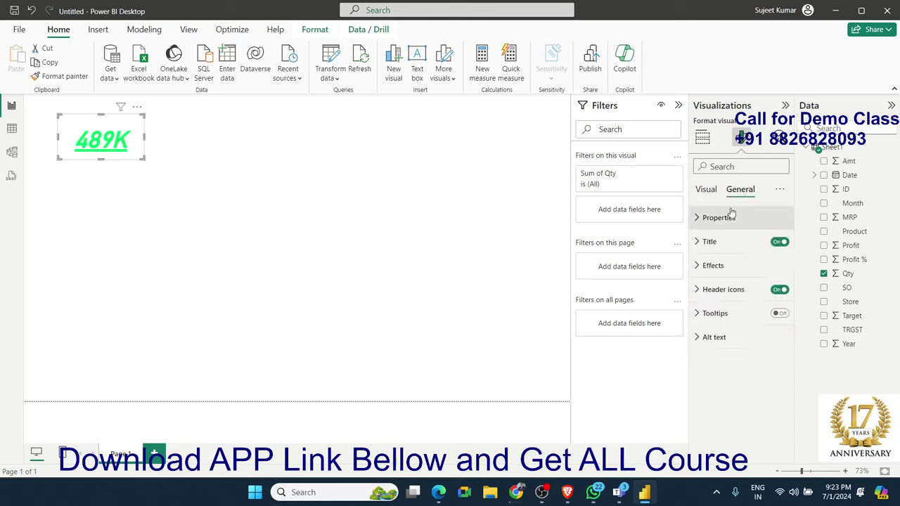
{"action": "left_click", "coordinate": [733, 243]}
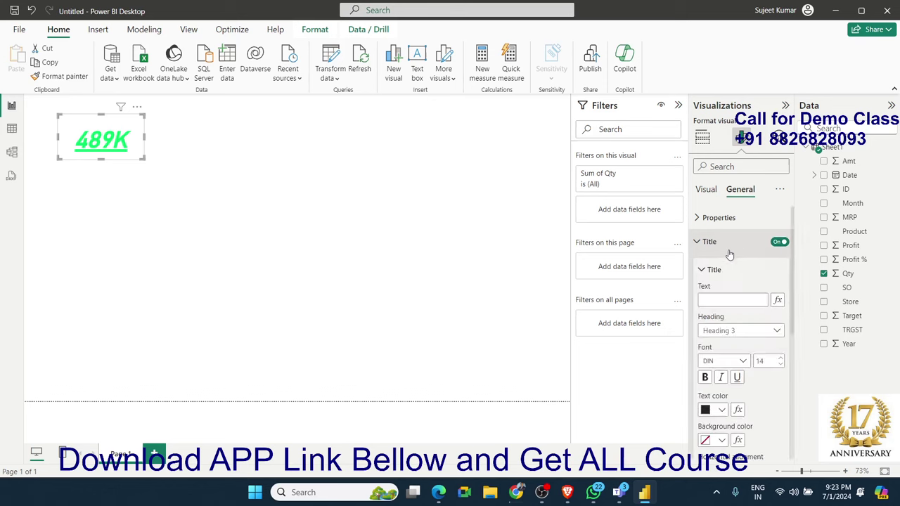
{"action": "left_click", "coordinate": [724, 299]}
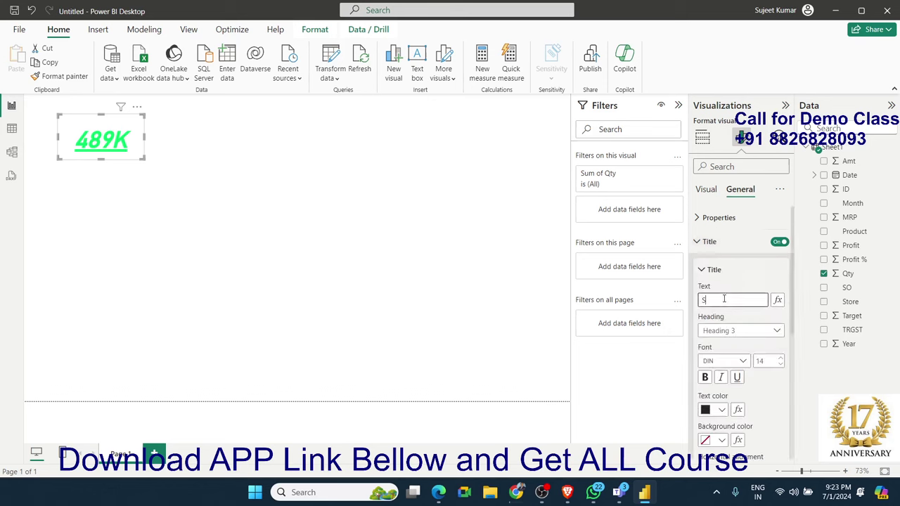
{"action": "type", "text": "old Qty"}
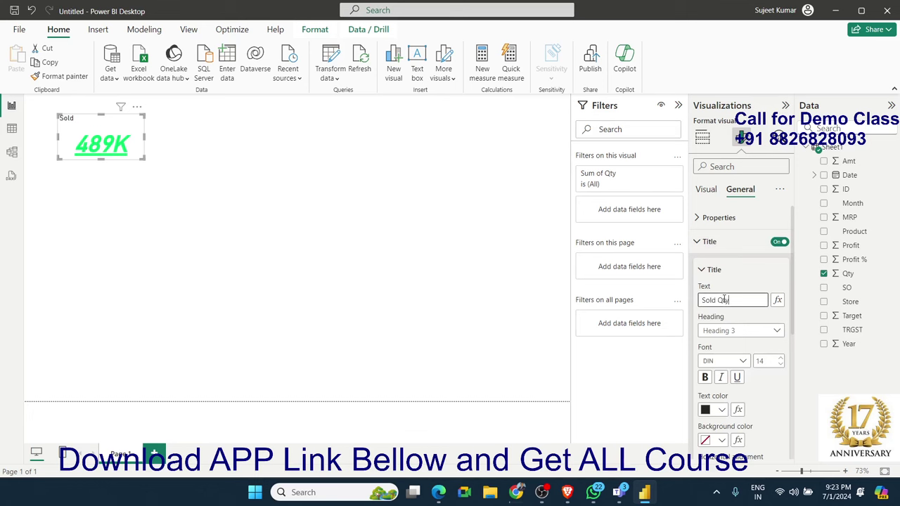
{"action": "left_click", "coordinate": [777, 301]}
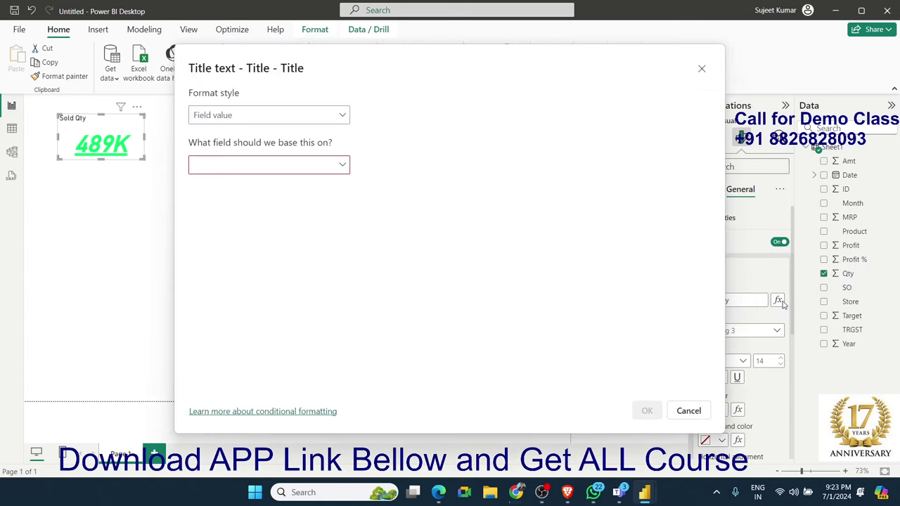
- Browse the title's format styles and field list, trying the Qty field from Sheet1
{"action": "left_click", "coordinate": [301, 167]}
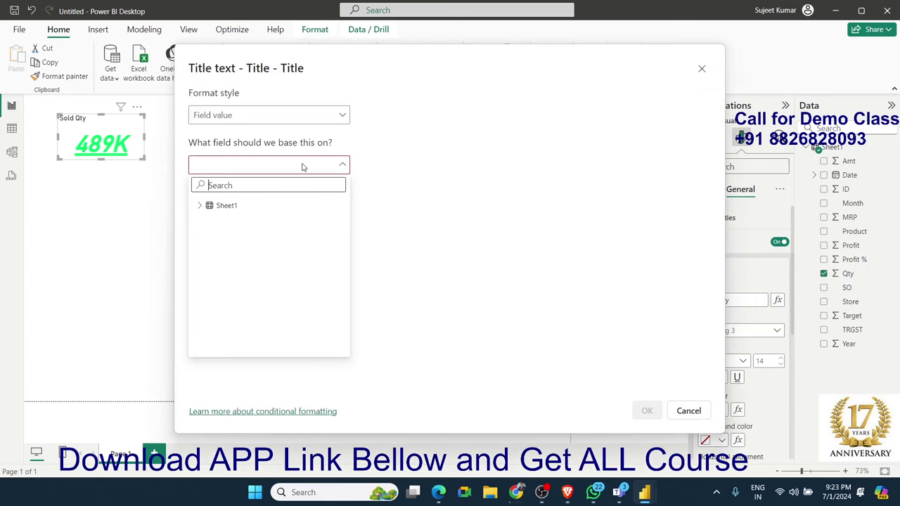
{"action": "left_click", "coordinate": [262, 121]}
{"action": "left_click", "coordinate": [265, 123]}
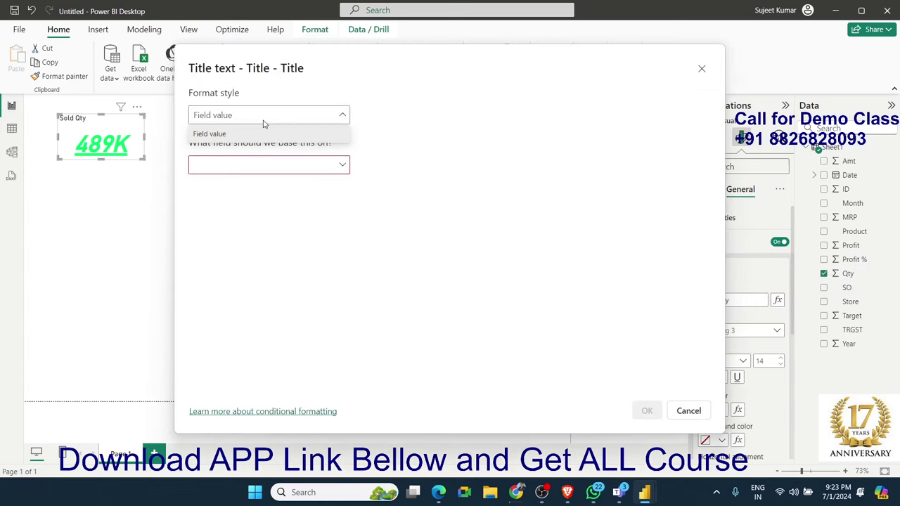
{"action": "left_click", "coordinate": [247, 164]}
{"action": "left_click", "coordinate": [247, 167]}
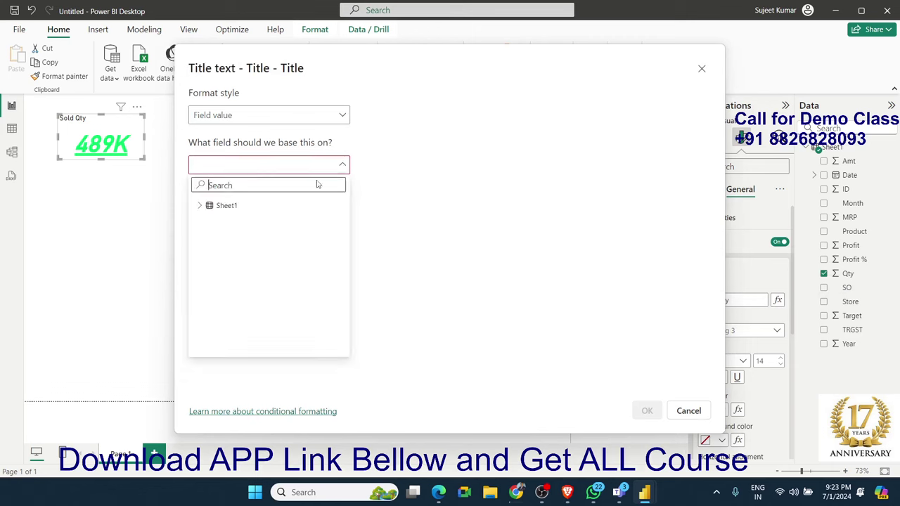
{"action": "left_click", "coordinate": [200, 206]}
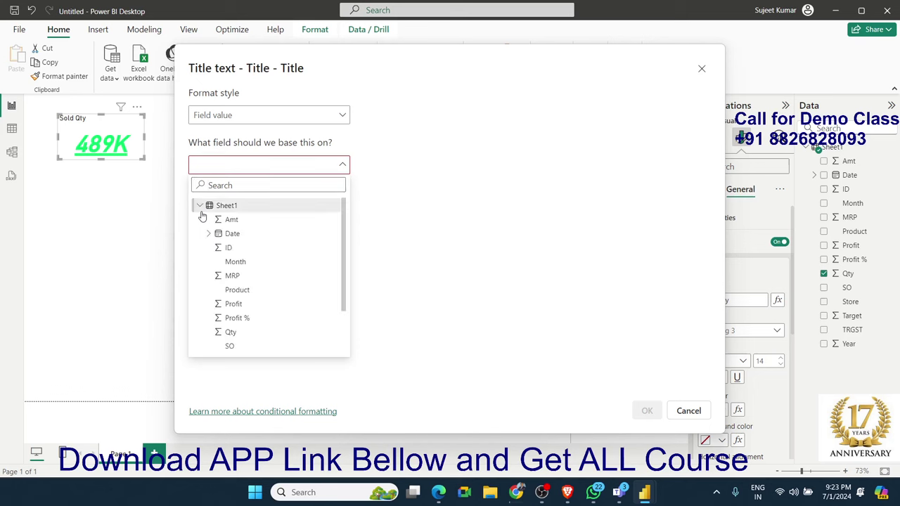
{"action": "left_click", "coordinate": [228, 331]}
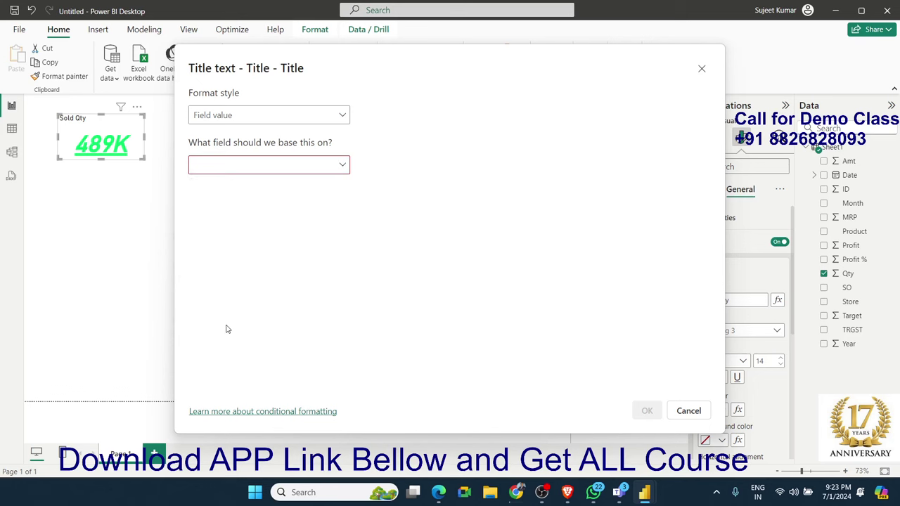
{"action": "left_click", "coordinate": [239, 169]}
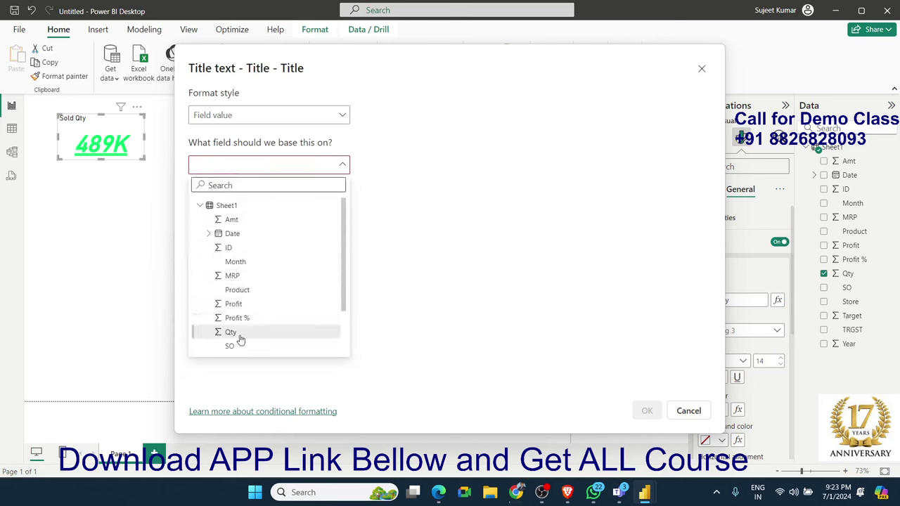
{"action": "left_click", "coordinate": [239, 338]}
- Pick Month as the title field, then cancel the dialog without applying it
{"action": "left_click", "coordinate": [239, 171]}
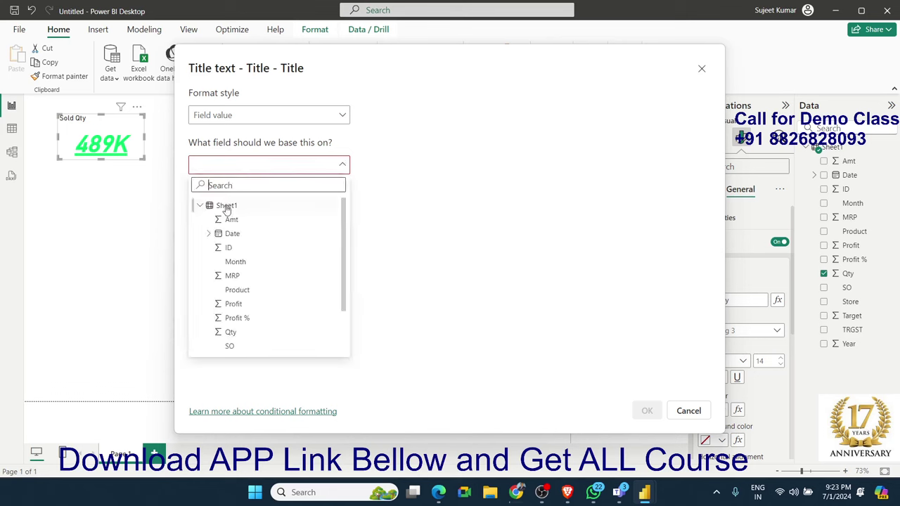
{"action": "left_click", "coordinate": [239, 173]}
{"action": "left_click", "coordinate": [238, 172]}
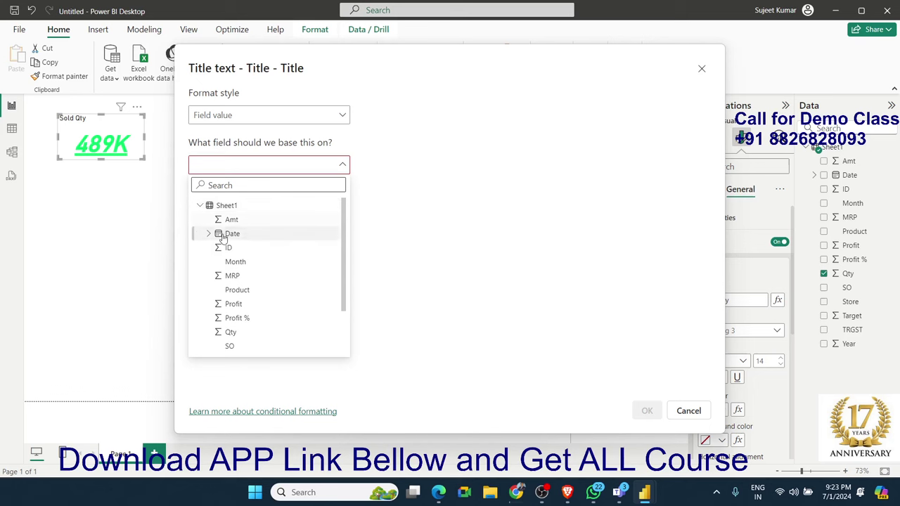
{"action": "left_click", "coordinate": [235, 262]}
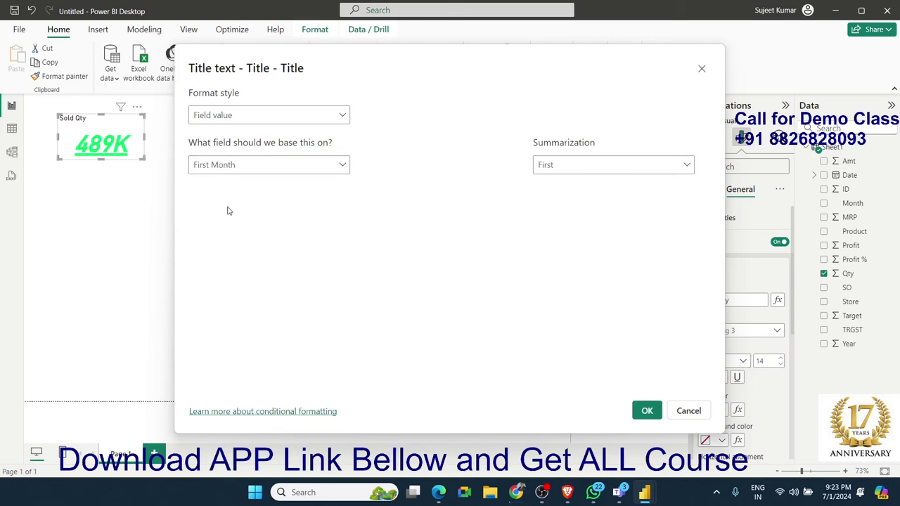
{"action": "left_click", "coordinate": [236, 170]}
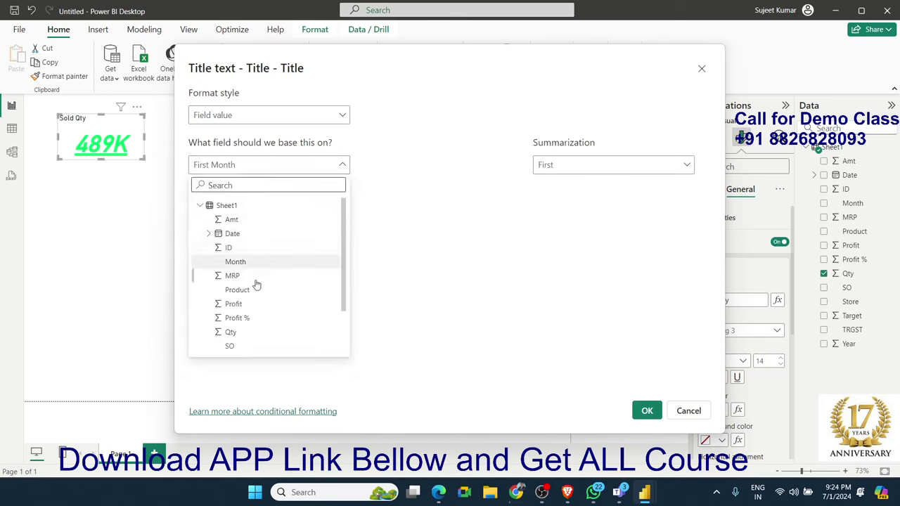
{"action": "left_click", "coordinate": [698, 415]}
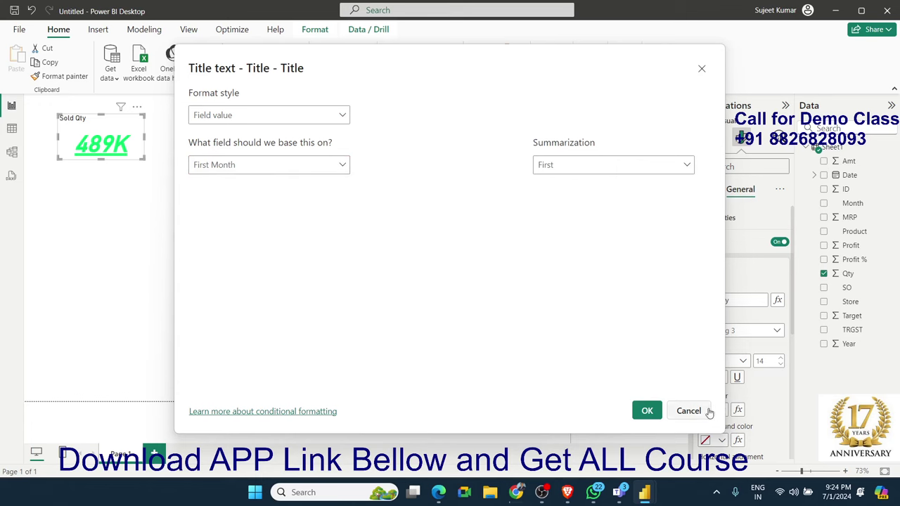
{"action": "left_click", "coordinate": [693, 412]}
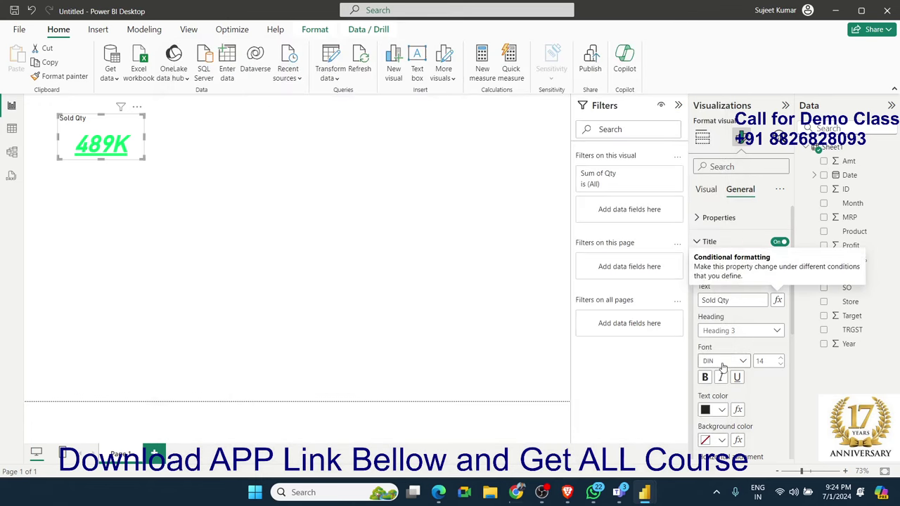
- Keep the Sold Qty title at Heading 3 and centre it on the card
{"action": "left_click", "coordinate": [745, 335]}
{"action": "left_click", "coordinate": [744, 341]}
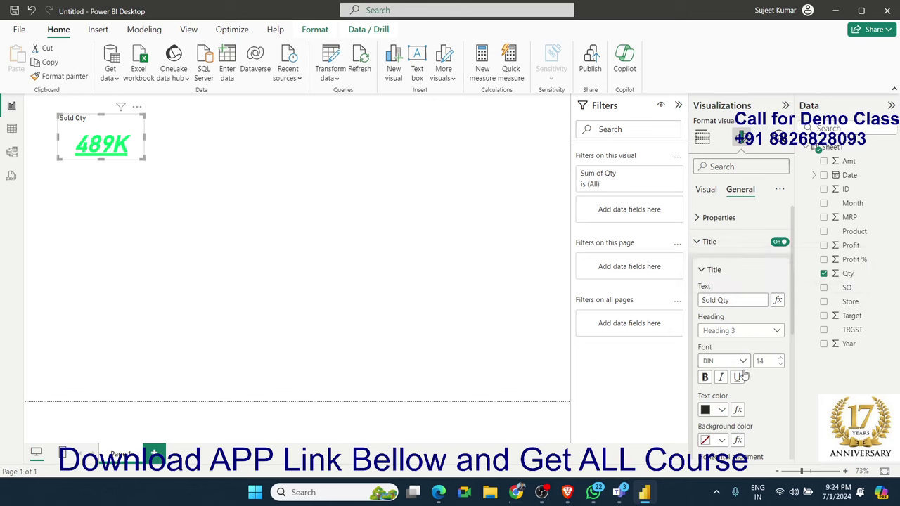
{"action": "scroll", "coordinate": [744, 345], "scroll_direction": "down", "scroll_amount": 3}
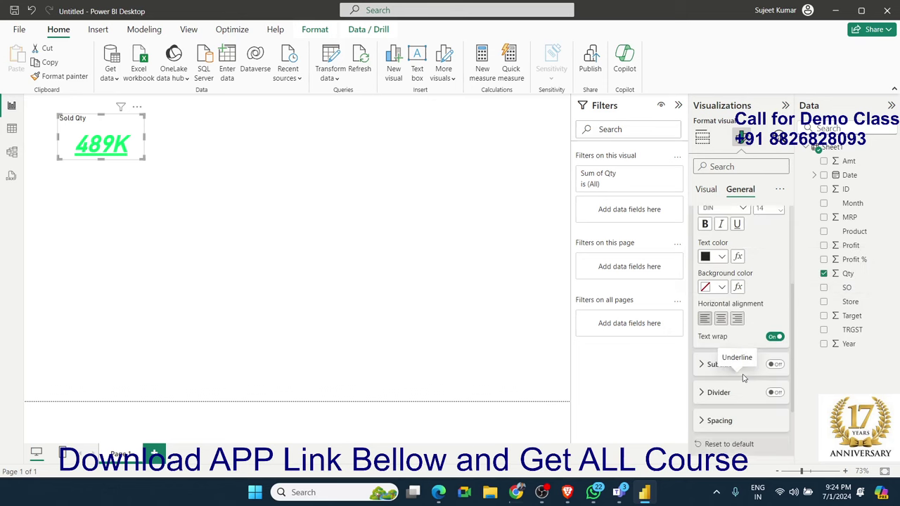
{"action": "left_click", "coordinate": [721, 317]}
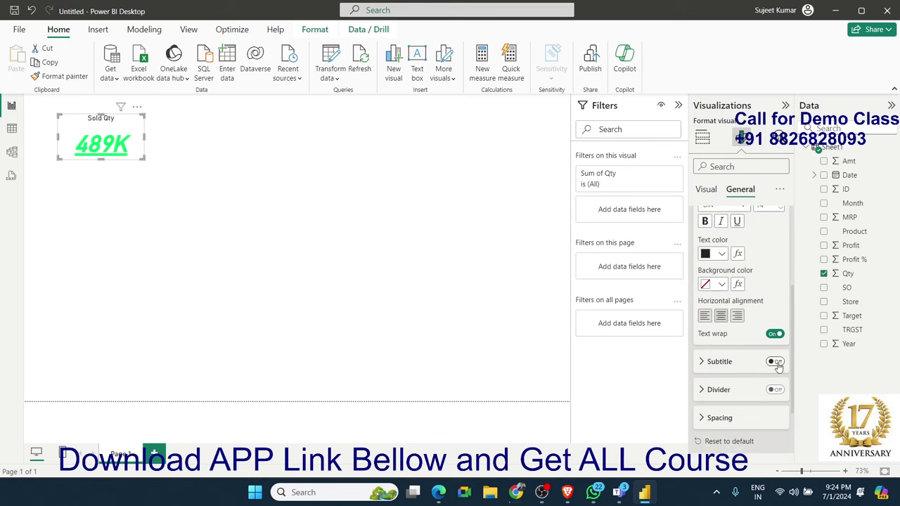
- Turn on a card subtitle reading 'in Box'
{"action": "left_click", "coordinate": [775, 361]}
{"action": "left_click", "coordinate": [702, 361]}
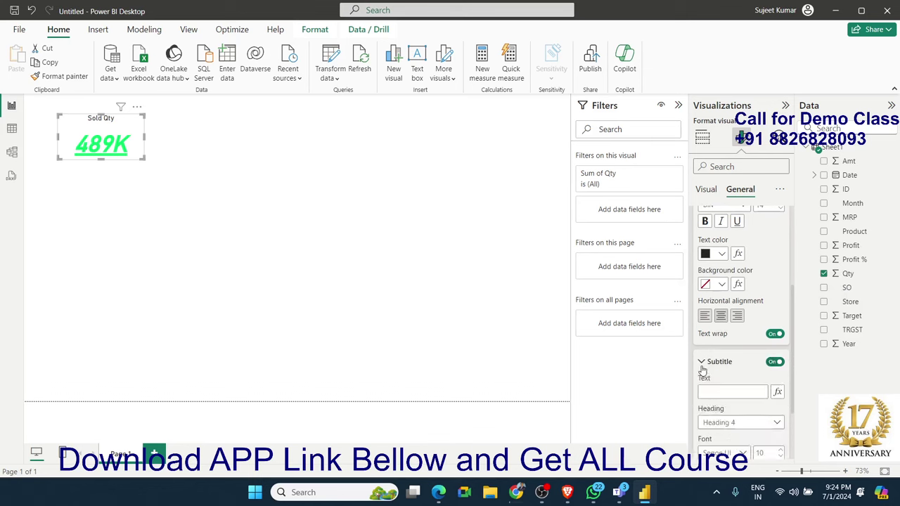
{"action": "left_click", "coordinate": [724, 393]}
{"action": "type", "text": "in Box"}
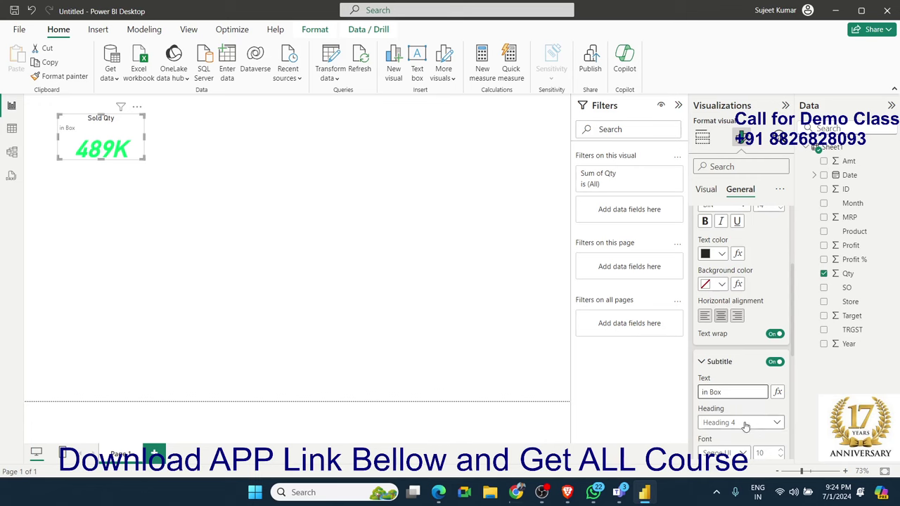
{"action": "scroll", "coordinate": [724, 394], "scroll_direction": "down", "scroll_amount": 5}
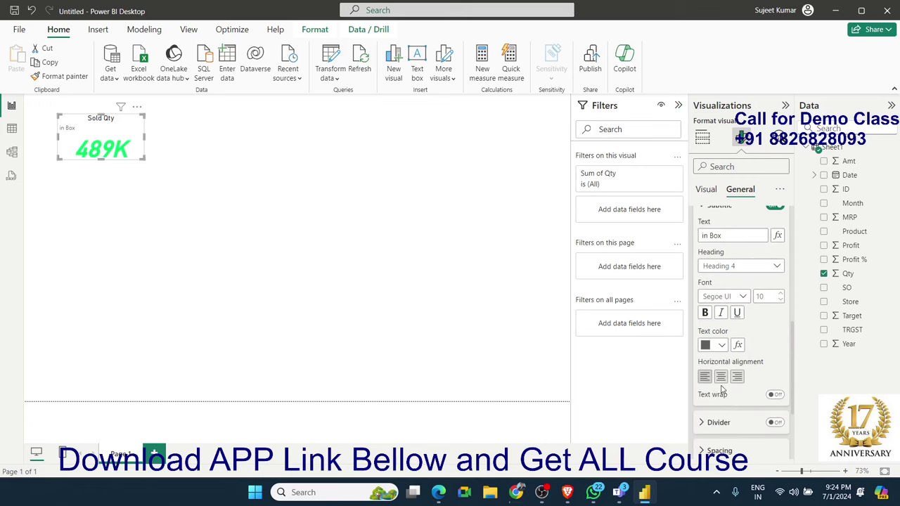
- Make the 'in Box' subtitle bold and centred, and switch the divider on
{"action": "left_click", "coordinate": [704, 312]}
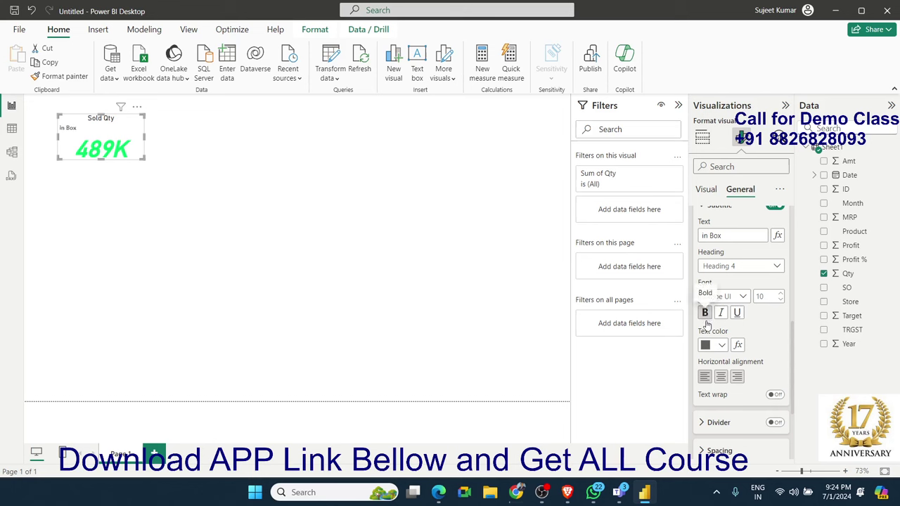
{"action": "left_click", "coordinate": [721, 377]}
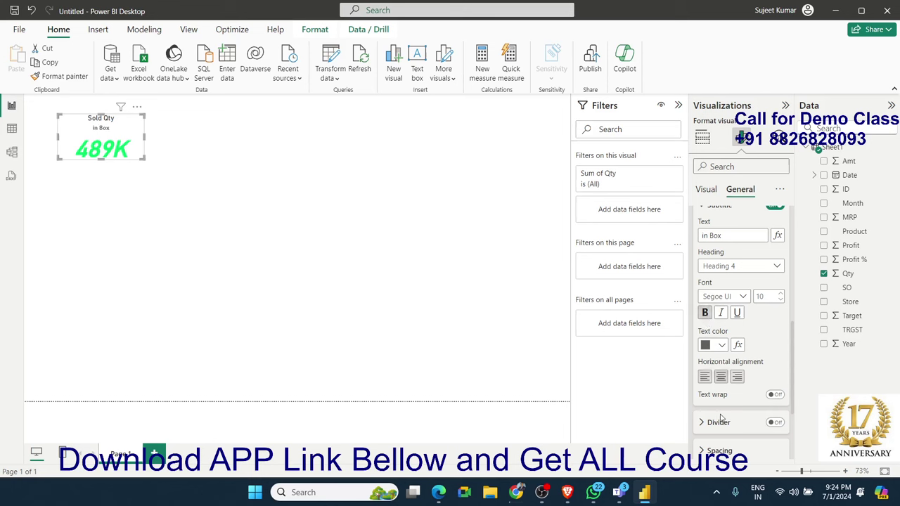
{"action": "scroll", "coordinate": [780, 408], "scroll_direction": "up", "scroll_amount": 1}
{"action": "scroll", "coordinate": [779, 436], "scroll_direction": "up", "scroll_amount": 2}
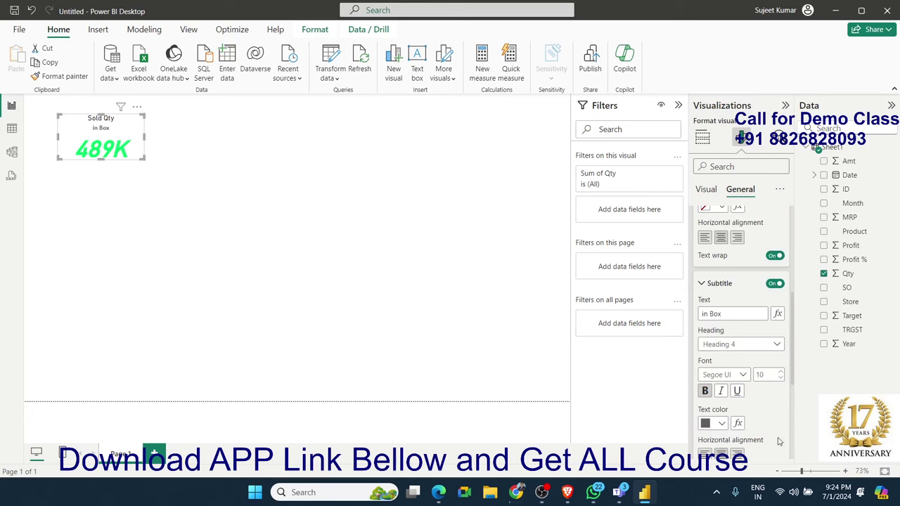
{"action": "scroll", "coordinate": [779, 388], "scroll_direction": "down", "scroll_amount": 5}
{"action": "left_click", "coordinate": [776, 346]}
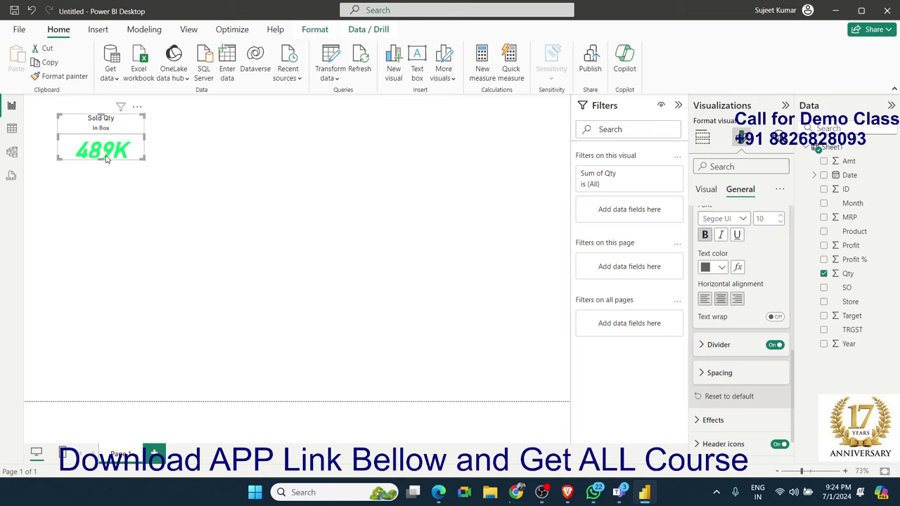
- Make the card taller, set header-to-value spacing to 9 px, and expand the Effects settings
{"action": "left_click_drag", "start_coordinate": [99, 159], "coordinate": [101, 171]}
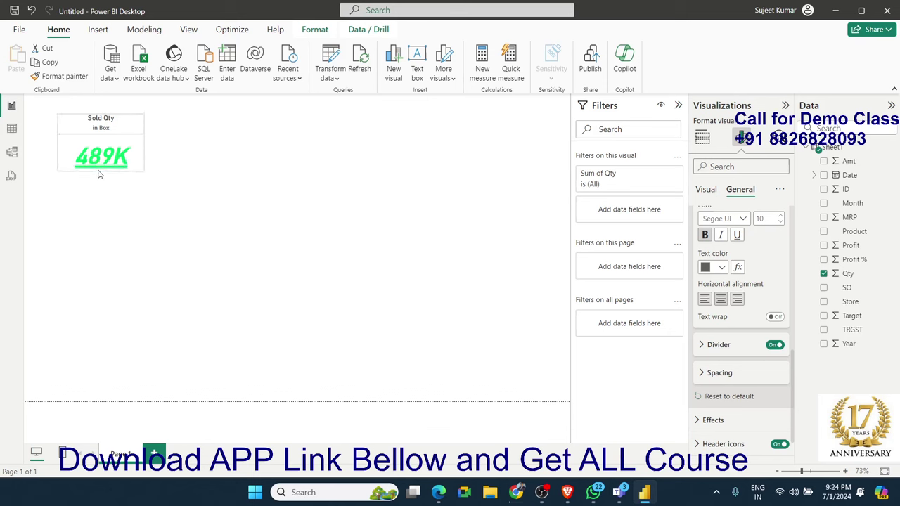
{"action": "scroll", "coordinate": [763, 399], "scroll_direction": "down", "scroll_amount": 1}
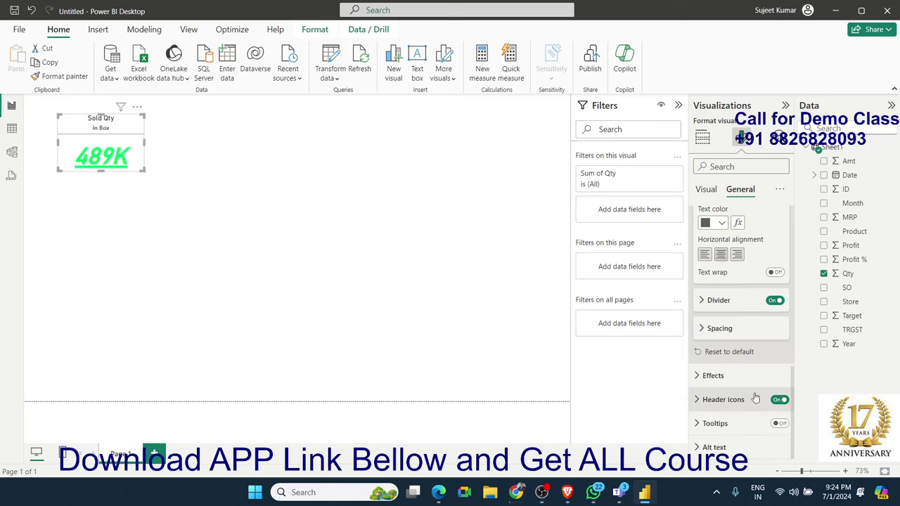
{"action": "left_click", "coordinate": [706, 330]}
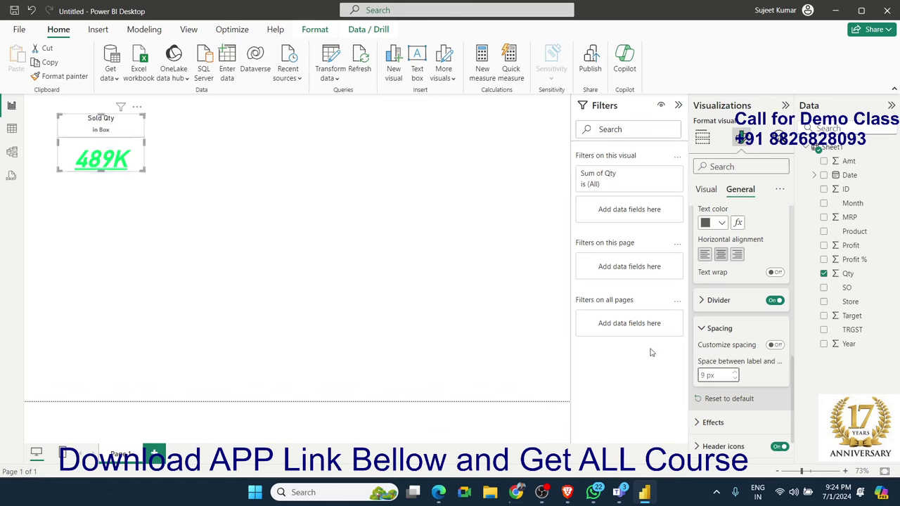
{"action": "scroll", "coordinate": [696, 383], "scroll_direction": "down", "scroll_amount": 2}
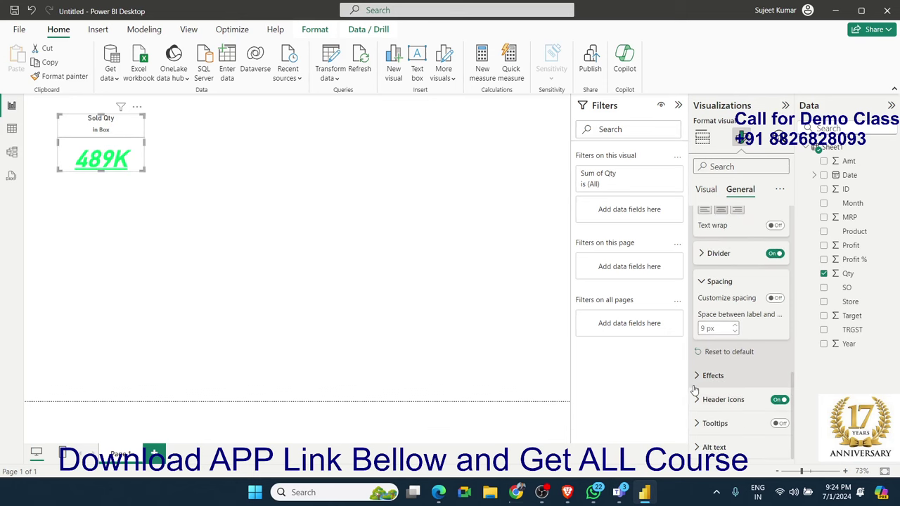
{"action": "left_click", "coordinate": [697, 375]}
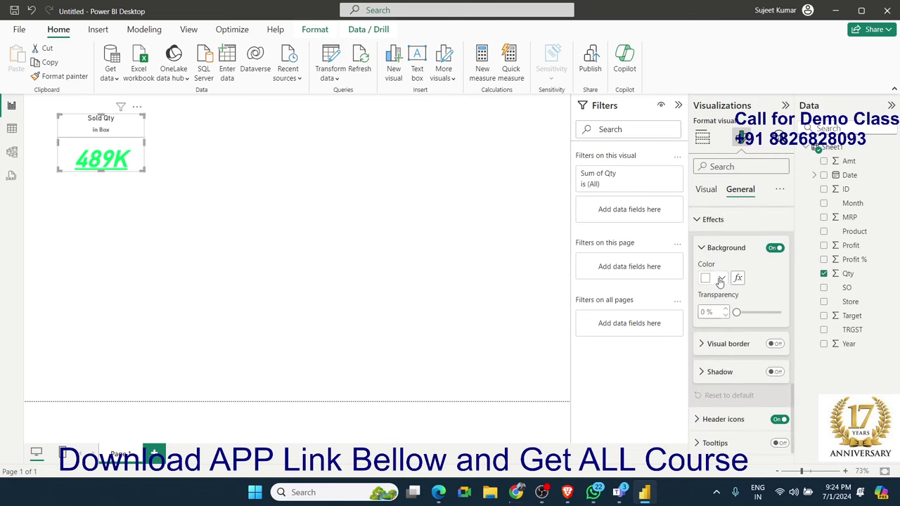
- Give the card a dark-blue background at 55% transparency and turn on its shadow
{"action": "left_click", "coordinate": [720, 279]}
{"action": "left_click", "coordinate": [734, 229]}
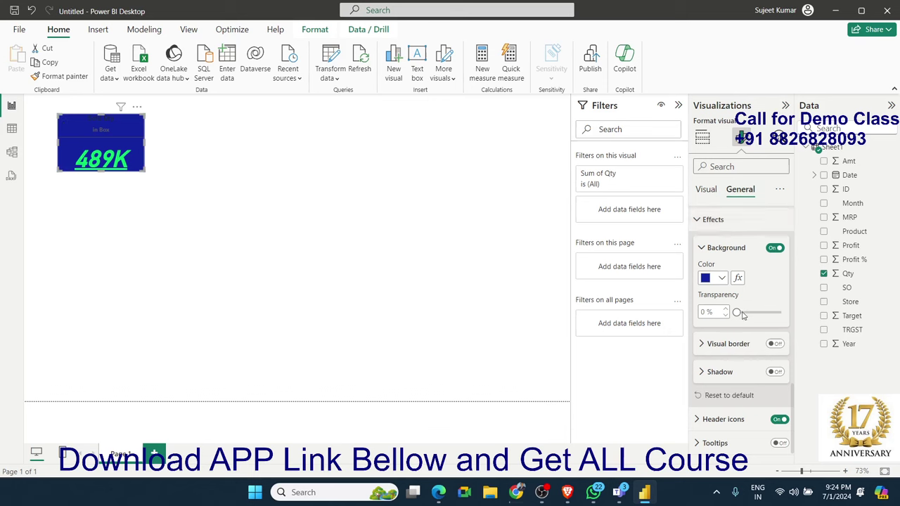
{"action": "left_click_drag", "start_coordinate": [737, 313], "coordinate": [761, 313]}
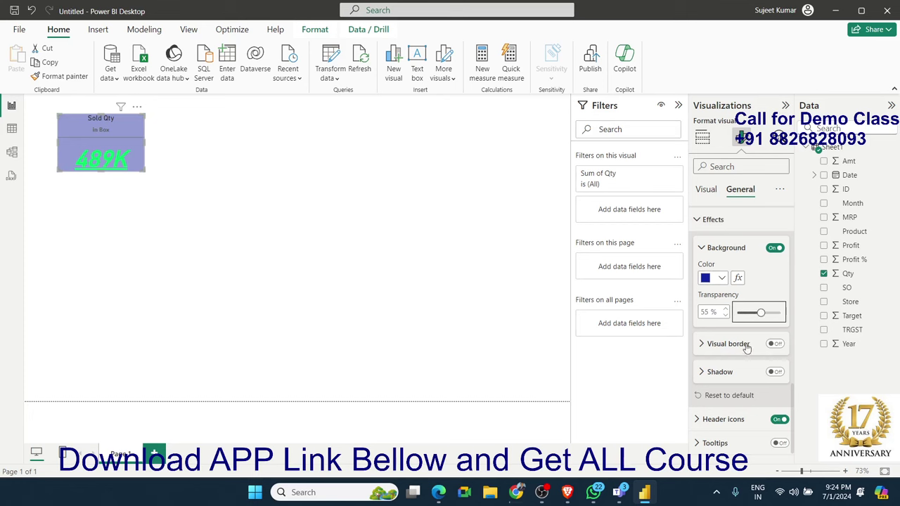
{"action": "scroll", "coordinate": [747, 348], "scroll_direction": "down", "scroll_amount": 1}
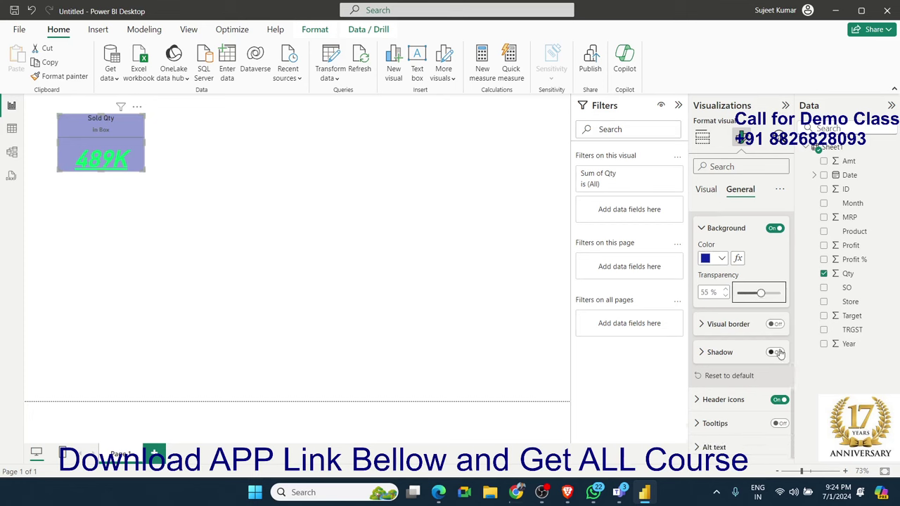
{"action": "left_click", "coordinate": [775, 353]}
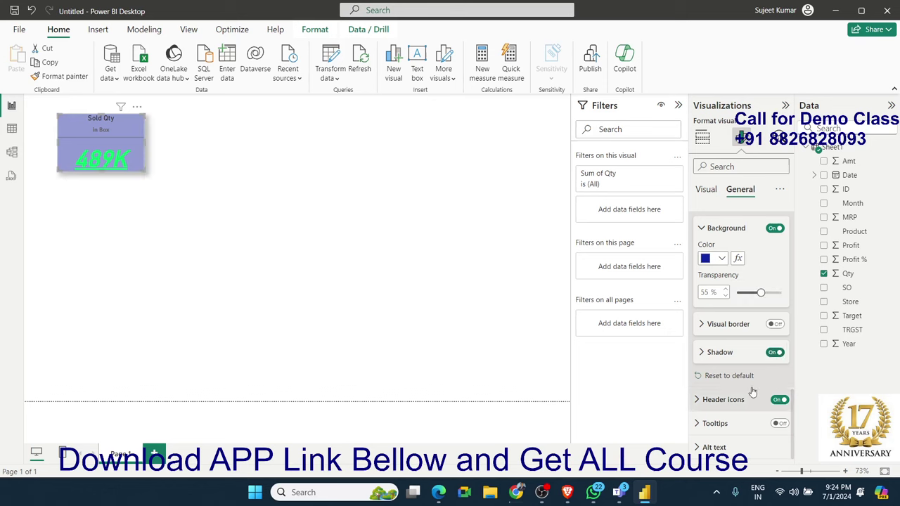
{"action": "scroll", "coordinate": [738, 424], "scroll_direction": "up", "scroll_amount": 3}
{"action": "scroll", "coordinate": [738, 424], "scroll_direction": "down", "scroll_amount": 3}
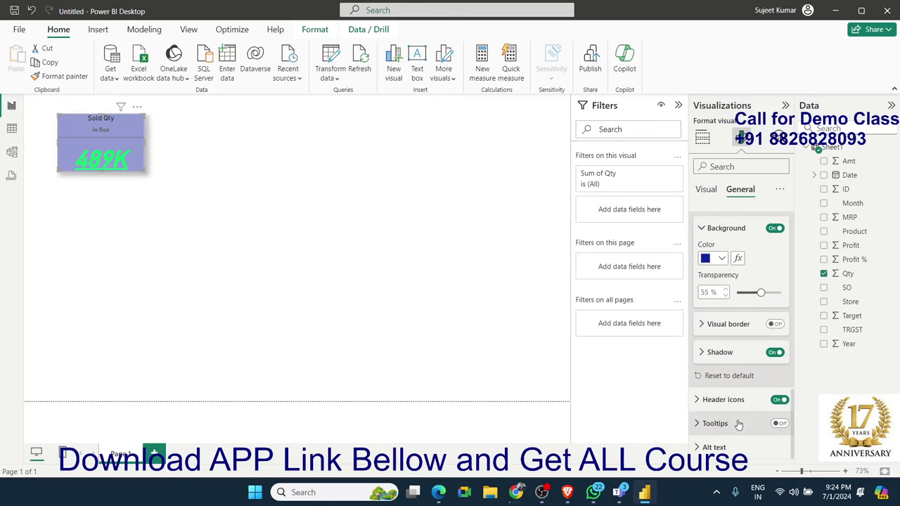
{"action": "scroll", "coordinate": [739, 424], "scroll_direction": "up", "scroll_amount": 3}
{"action": "scroll", "coordinate": [737, 393], "scroll_direction": "up", "scroll_amount": 3}
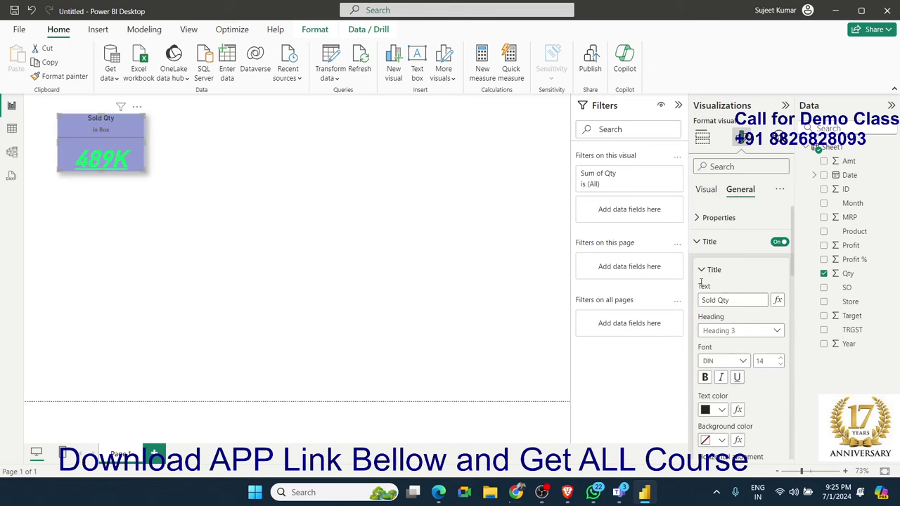
- Collapse the formatting sections and return to the Build visual pane
{"action": "left_click", "coordinate": [696, 241]}
{"action": "left_click", "coordinate": [699, 219]}
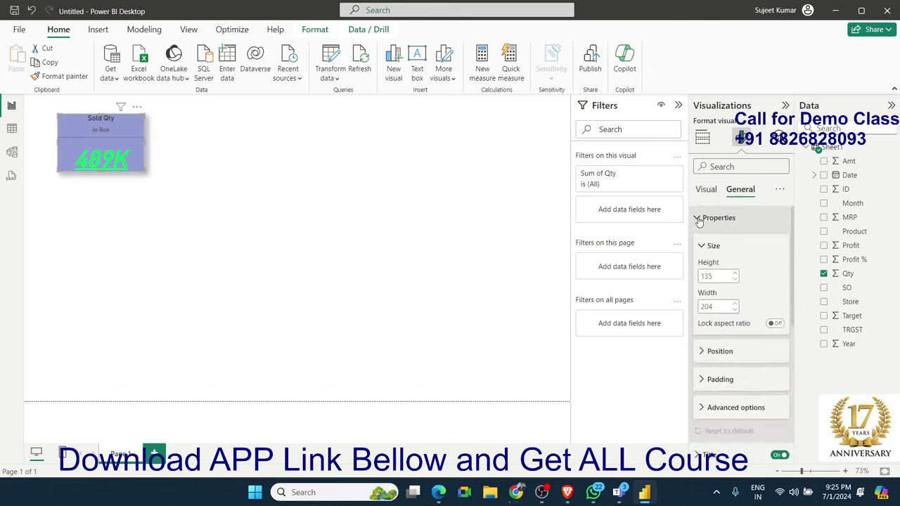
{"action": "left_click", "coordinate": [703, 195]}
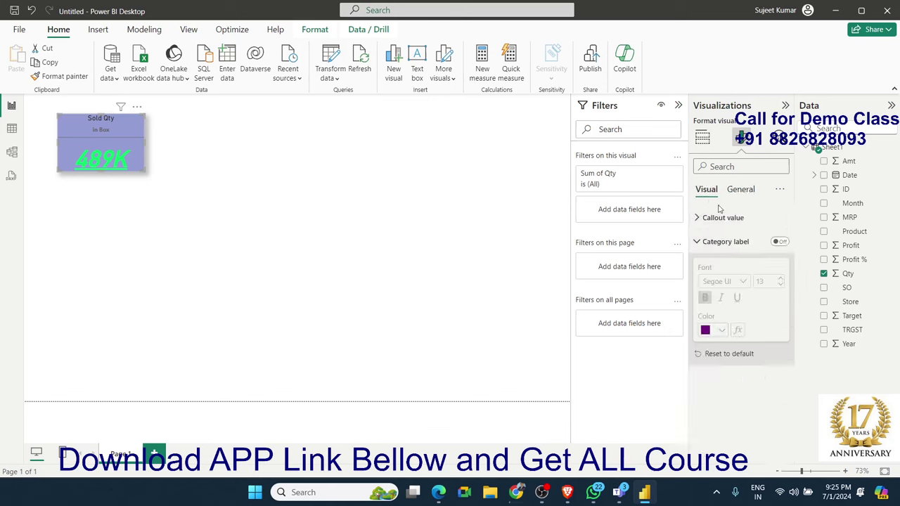
{"action": "left_click", "coordinate": [702, 138]}
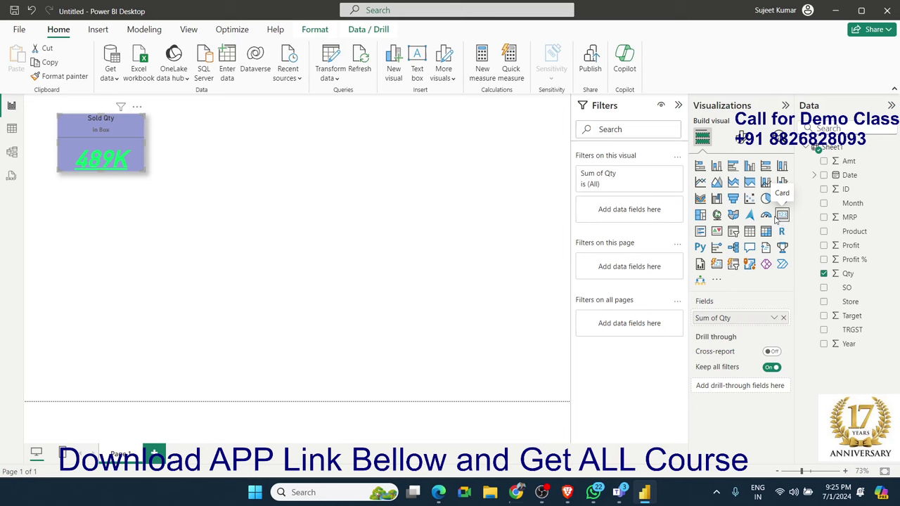
- Copy and paste the Sold Qty card, then arrange the two cards side by side
{"action": "right_click", "coordinate": [138, 157]}
{"action": "mouse_move", "coordinate": [181, 190]}
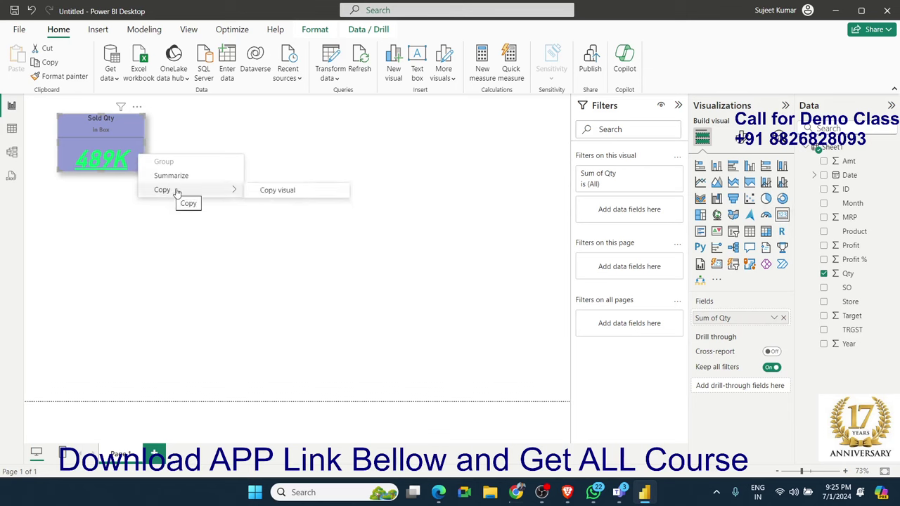
{"action": "left_click", "coordinate": [270, 191]}
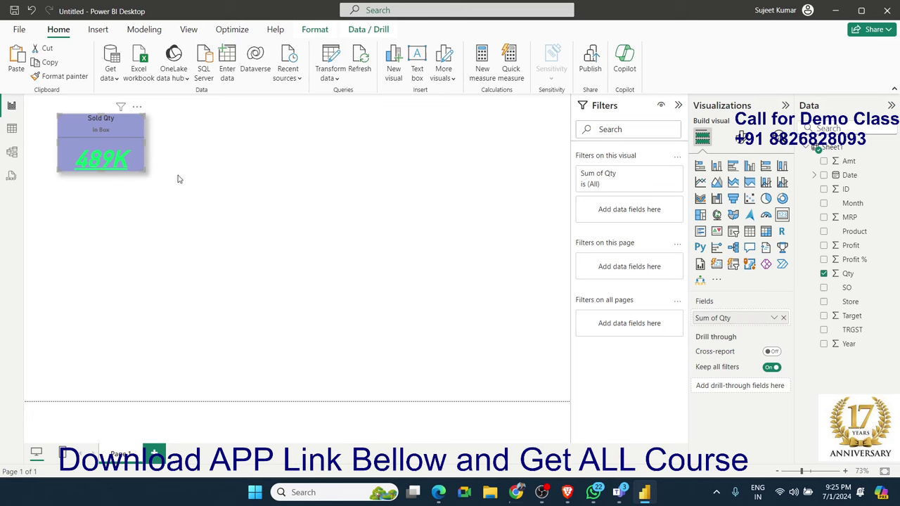
{"action": "key", "text": "ctrl+v"}
{"action": "left_click_drag", "start_coordinate": [140, 164], "coordinate": [273, 174]}
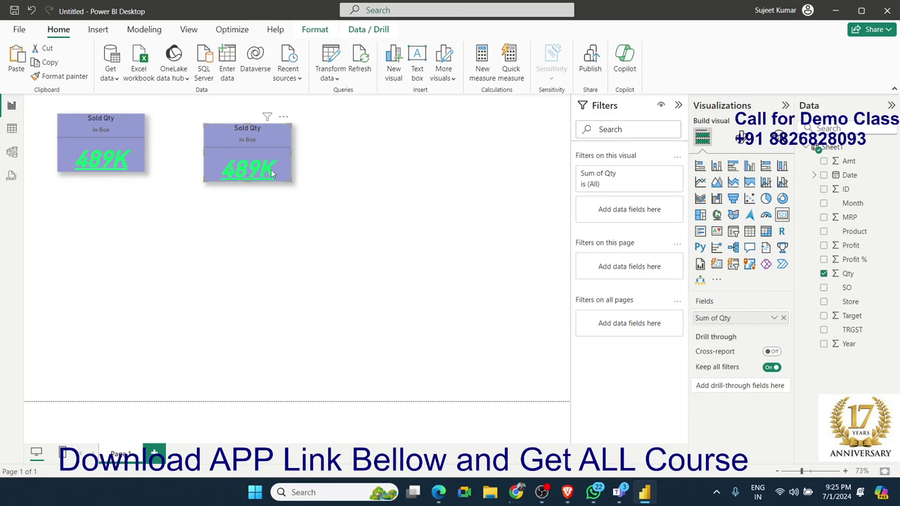
{"action": "mouse_move", "coordinate": [138, 166]}
{"action": "left_mouse_down"}
{"action": "mouse_move", "coordinate": [143, 183]}
{"action": "mouse_move", "coordinate": [142, 167]}
{"action": "left_mouse_up"}
{"action": "mouse_move", "coordinate": [217, 182]}
{"action": "left_mouse_down"}
{"action": "mouse_move", "coordinate": [188, 164]}
{"action": "mouse_move", "coordinate": [68, 277]}
{"action": "left_mouse_up"}
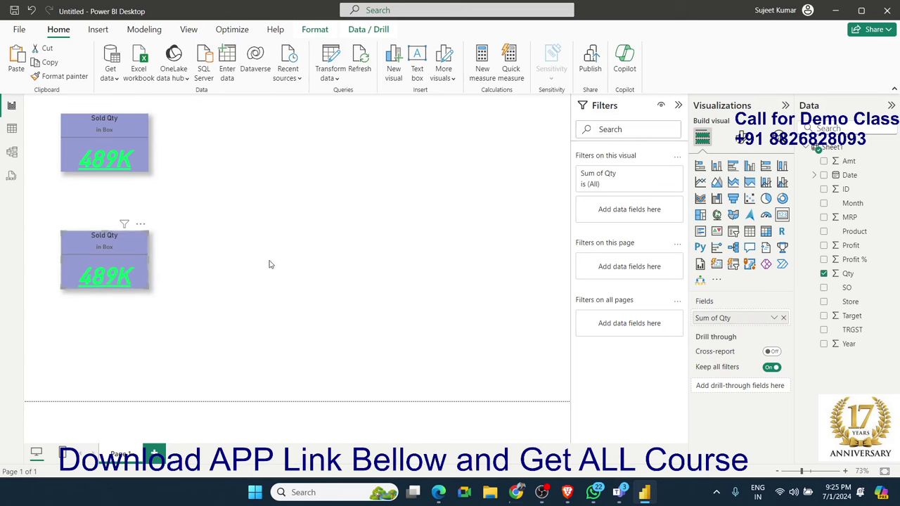
{"action": "left_click_drag", "start_coordinate": [141, 251], "coordinate": [296, 134]}
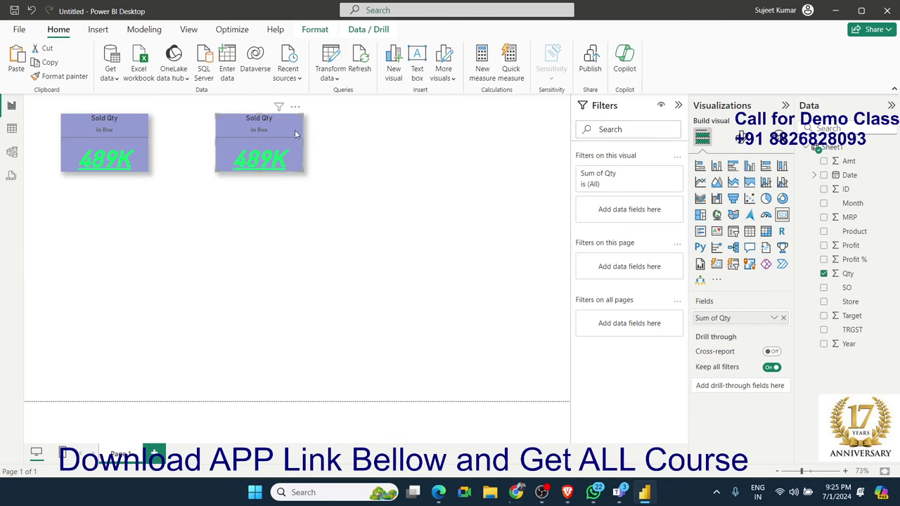
{"action": "double_click", "coordinate": [323, 271]}
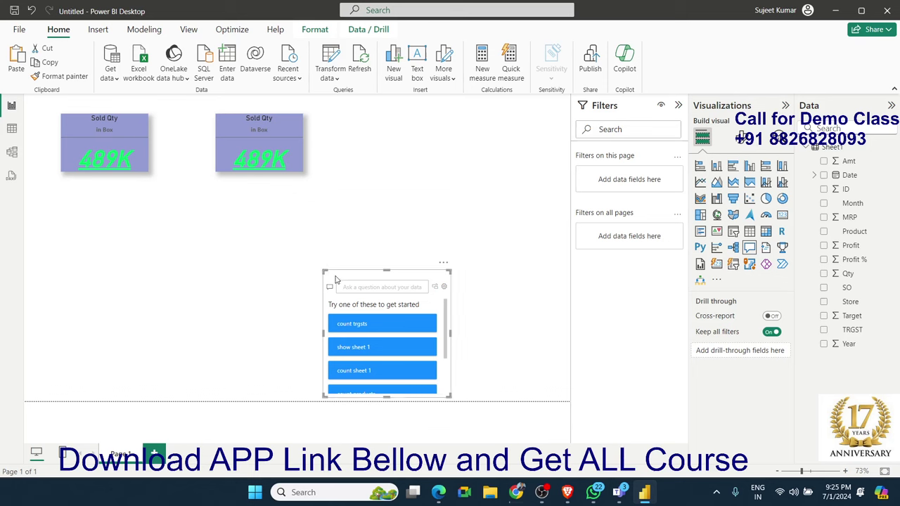
- Delete the accidental Q&A visual and the duplicate Sold Qty card
{"action": "key", "text": "Delete"}
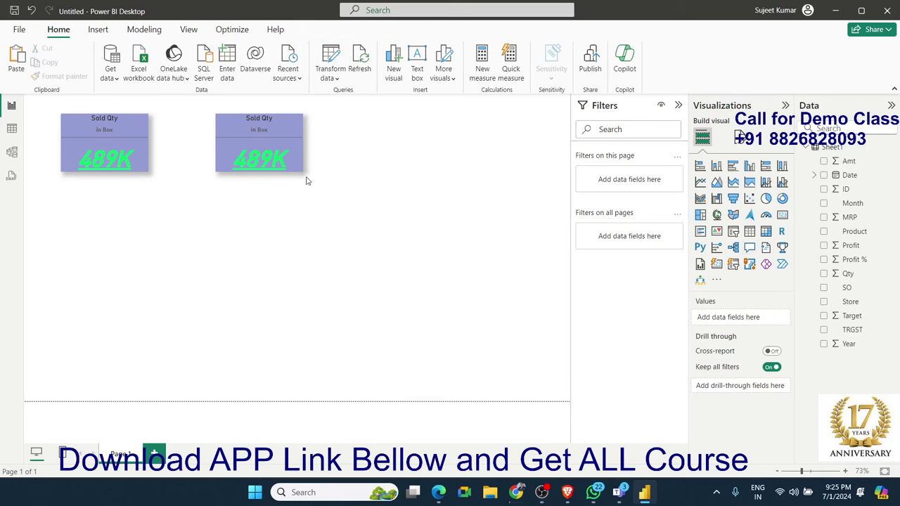
{"action": "left_click", "coordinate": [302, 165]}
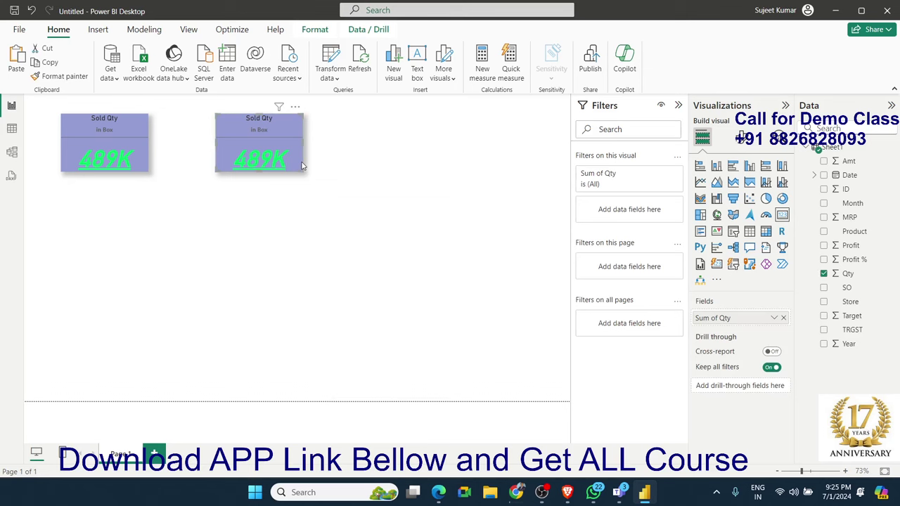
{"action": "key", "text": "Delete"}
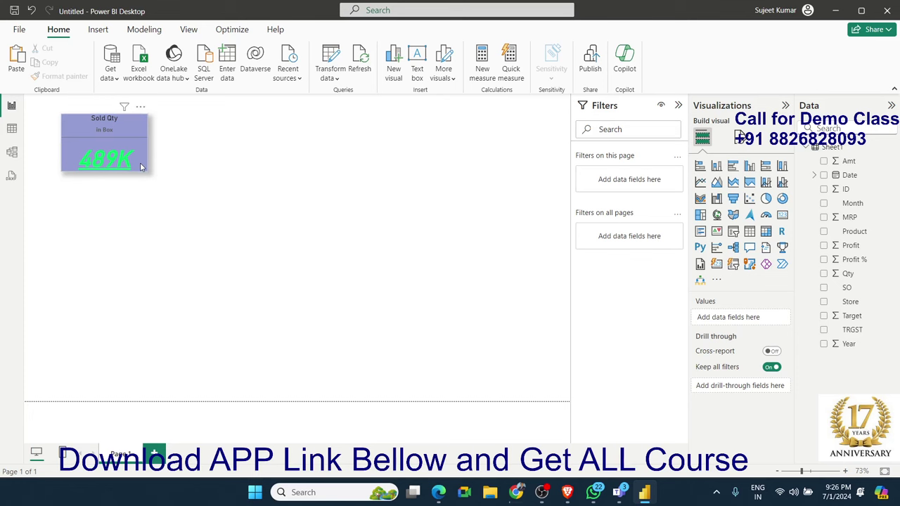
- Move the remaining Sold Qty card into the page's top-left corner
{"action": "left_click_drag", "start_coordinate": [140, 167], "coordinate": [146, 181]}
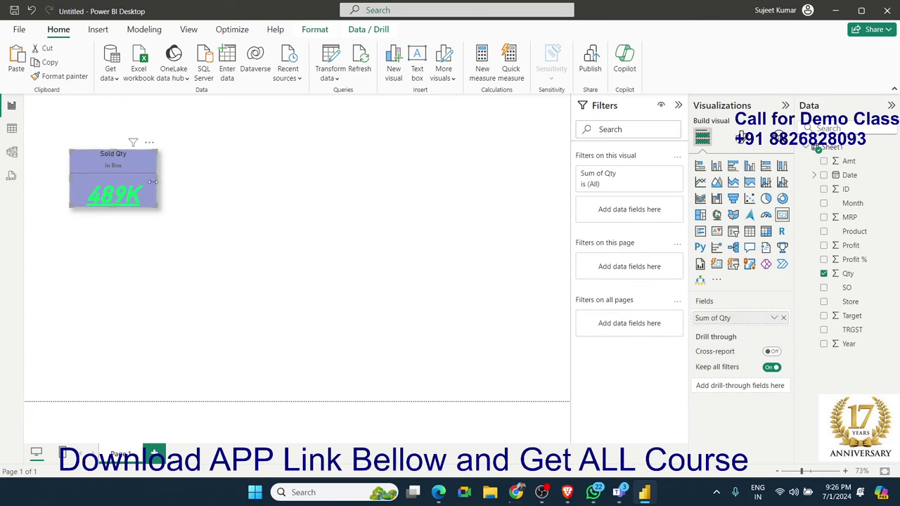
{"action": "left_click", "coordinate": [217, 230]}
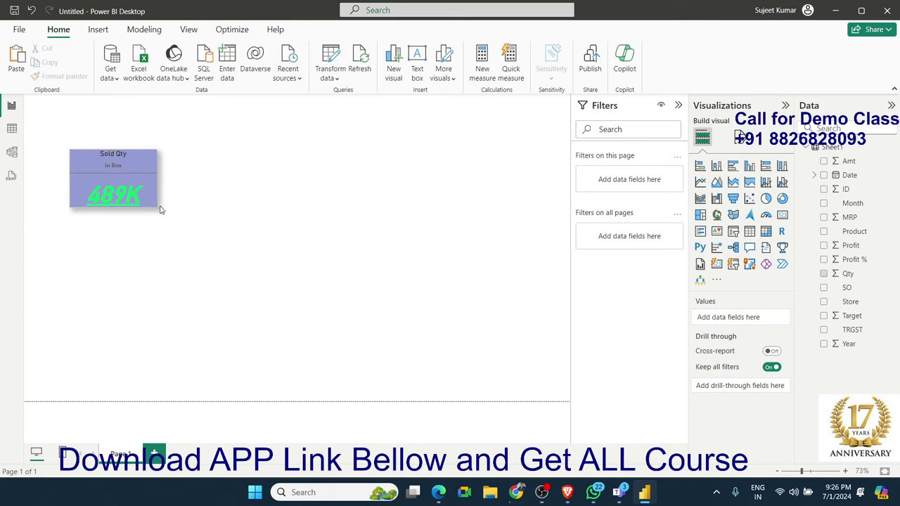
{"action": "left_click_drag", "start_coordinate": [156, 206], "coordinate": [162, 179]}
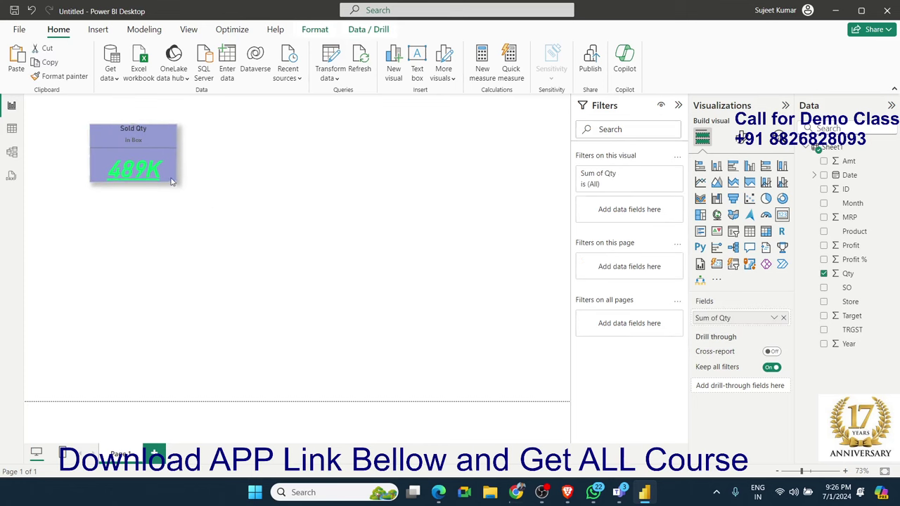
{"action": "left_click", "coordinate": [221, 207]}
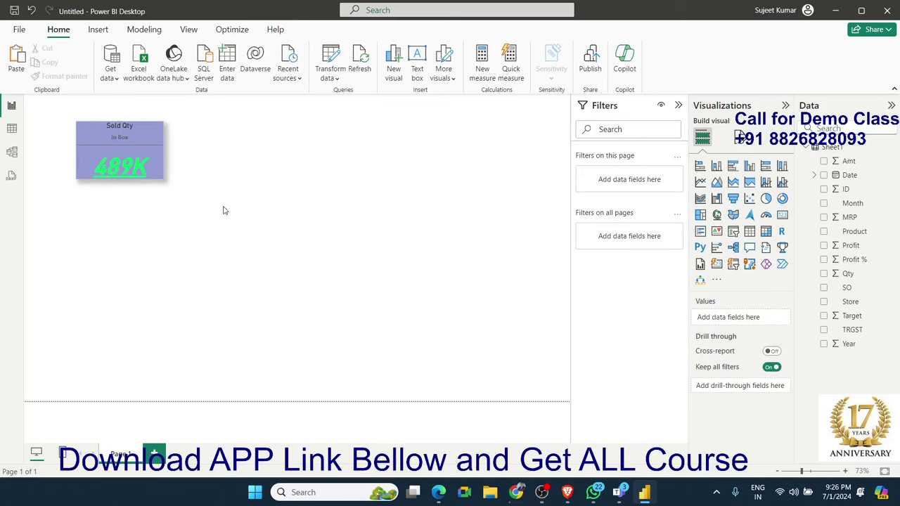
{"action": "left_click_drag", "start_coordinate": [153, 176], "coordinate": [107, 161]}
{"action": "left_click", "coordinate": [288, 211]}
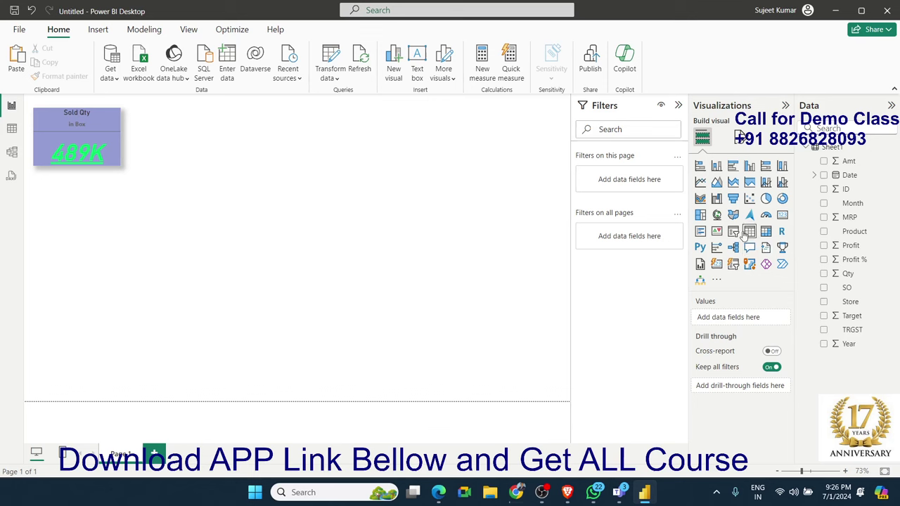
{"action": "left_click", "coordinate": [750, 231]}
{"action": "left_click_drag", "start_coordinate": [102, 236], "coordinate": [259, 165]}
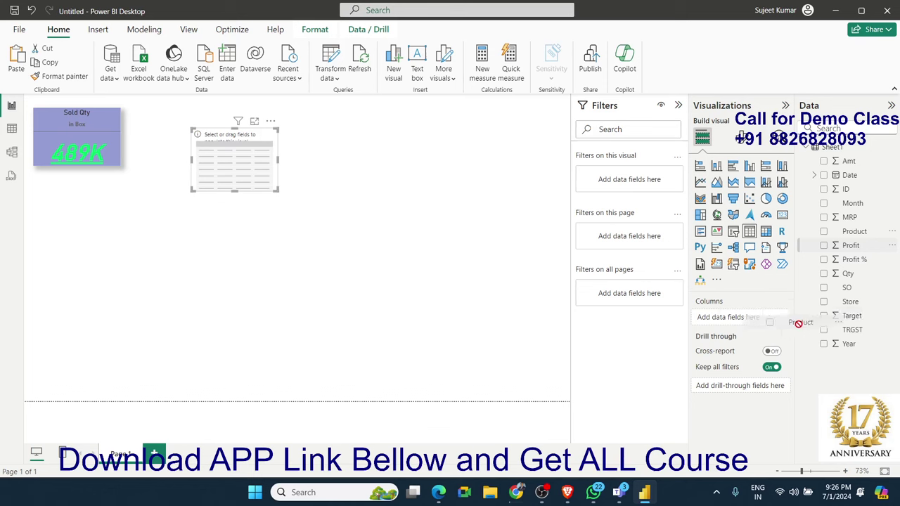
{"action": "left_click_drag", "start_coordinate": [854, 234], "coordinate": [780, 318]}
{"action": "mouse_move", "coordinate": [848, 273]}
{"action": "left_mouse_down"}
{"action": "mouse_move", "coordinate": [808, 314]}
{"action": "mouse_move", "coordinate": [743, 325]}
{"action": "left_mouse_up"}
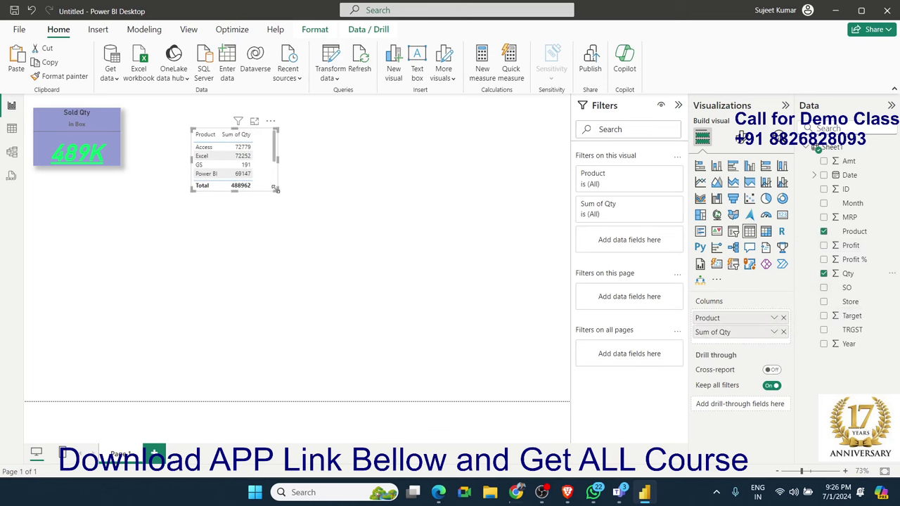
{"action": "left_click_drag", "start_coordinate": [275, 189], "coordinate": [275, 263]}
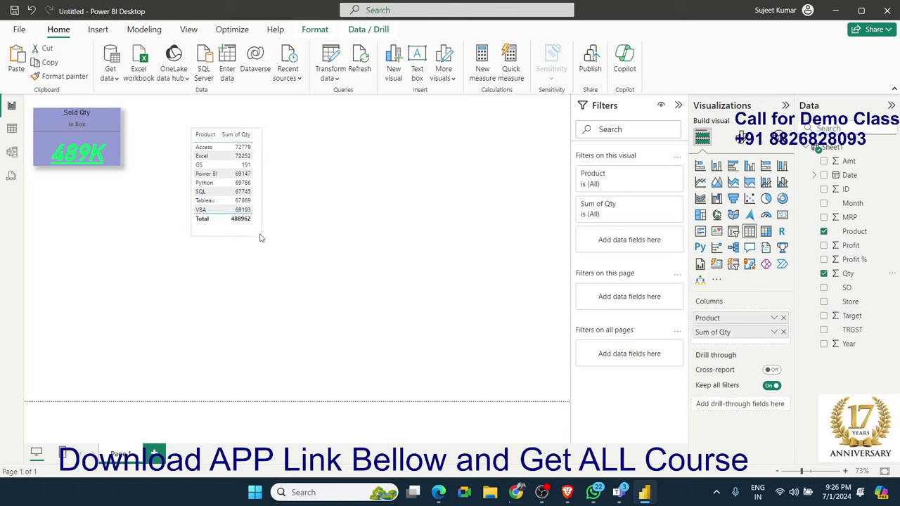
{"action": "left_click", "coordinate": [360, 274]}
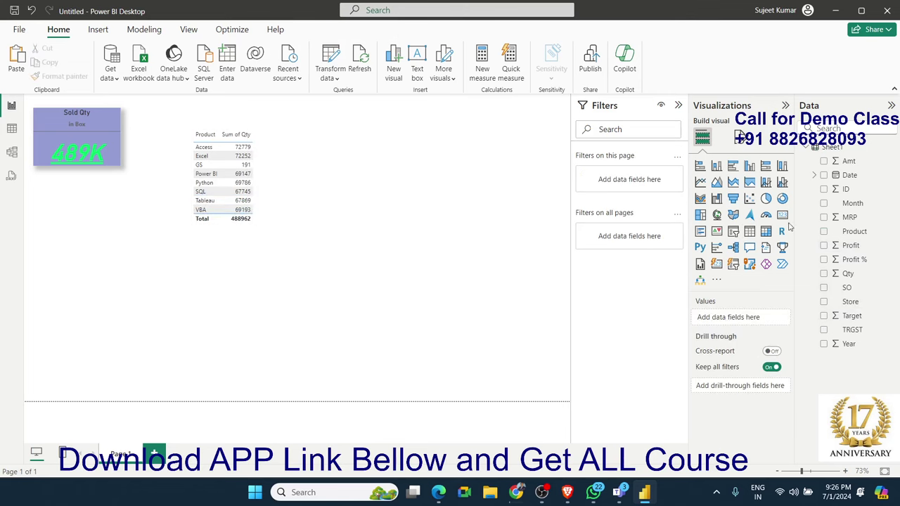
- Add a tall multi-row card at the right edge showing Product and Sum of Qty
{"action": "left_click", "coordinate": [705, 236]}
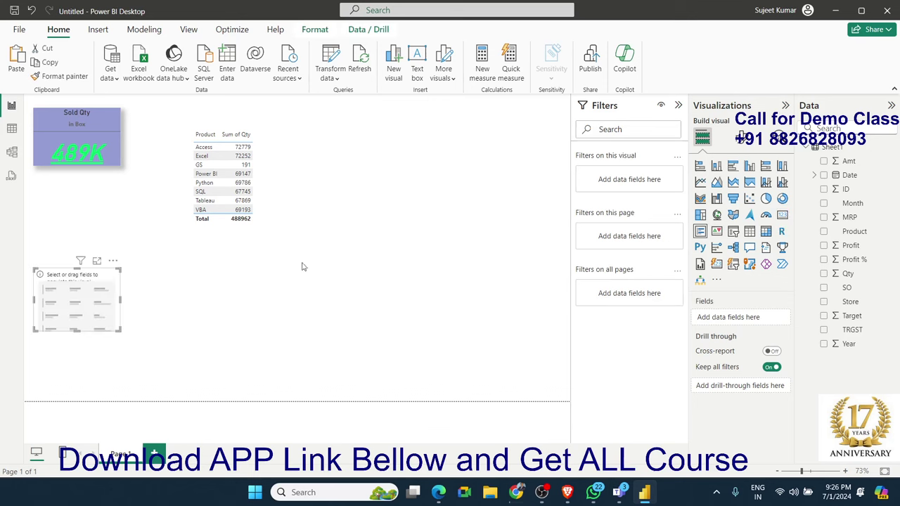
{"action": "mouse_move", "coordinate": [88, 283]}
{"action": "left_mouse_down"}
{"action": "mouse_move", "coordinate": [385, 190]}
{"action": "mouse_move", "coordinate": [529, 113]}
{"action": "left_mouse_up"}
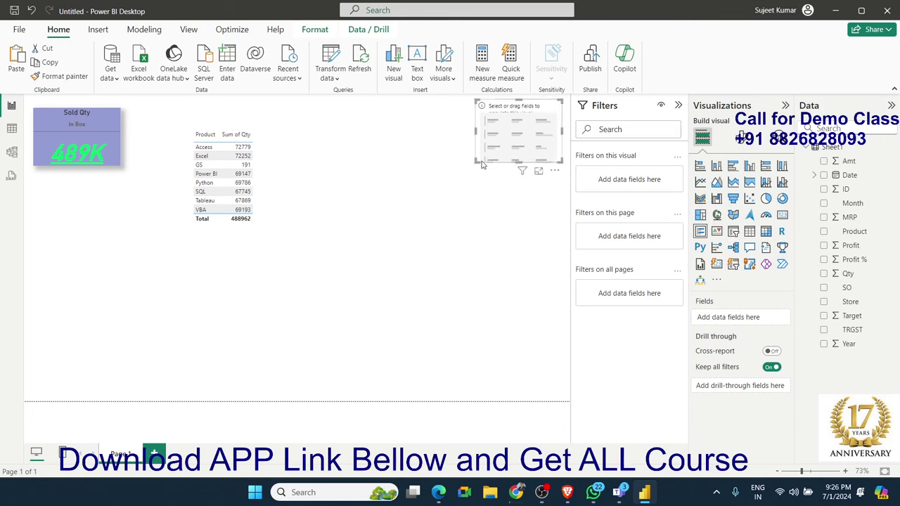
{"action": "left_click_drag", "start_coordinate": [481, 161], "coordinate": [485, 381]}
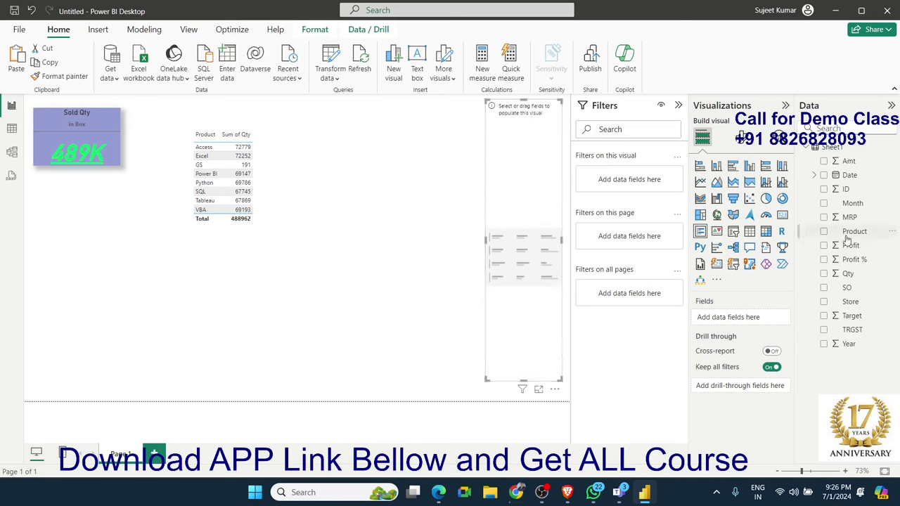
{"action": "left_click_drag", "start_coordinate": [847, 240], "coordinate": [745, 316]}
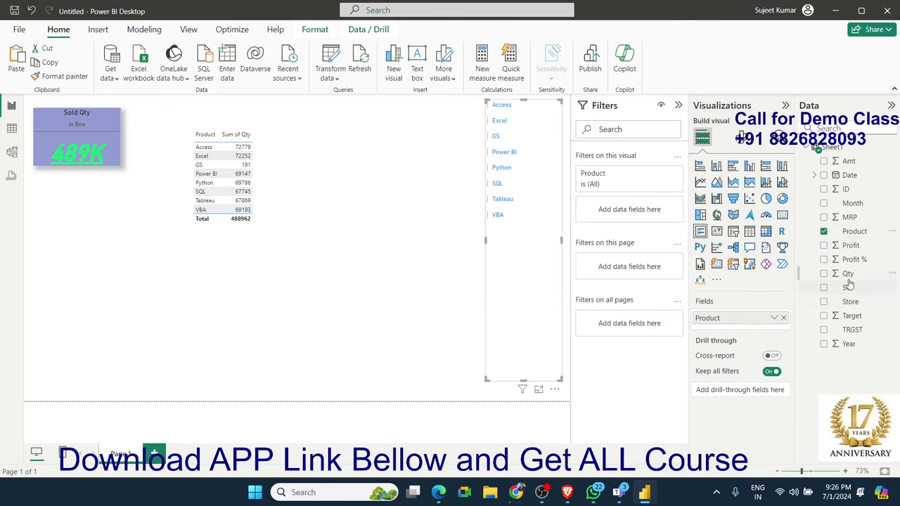
{"action": "mouse_move", "coordinate": [848, 274]}
{"action": "left_mouse_down"}
{"action": "mouse_move", "coordinate": [766, 335]}
{"action": "mouse_move", "coordinate": [639, 333]}
{"action": "left_mouse_up"}
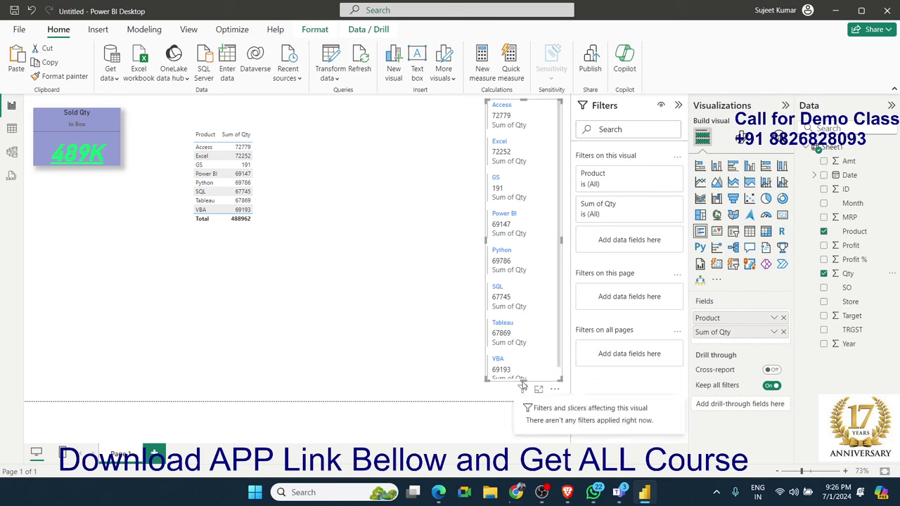
{"action": "left_click_drag", "start_coordinate": [523, 381], "coordinate": [523, 392]}
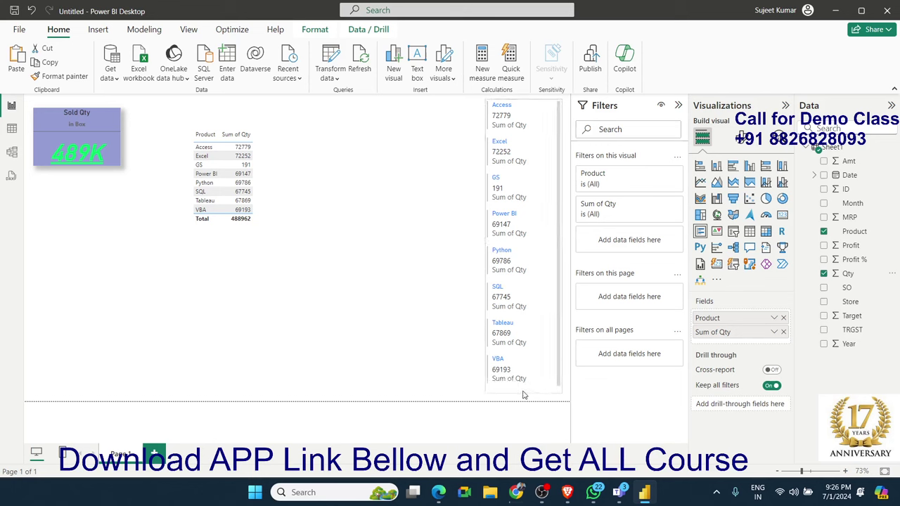
- Hide the multi-row card's category labels, resize it, and make product names bold at size 13
{"action": "left_click", "coordinate": [742, 139]}
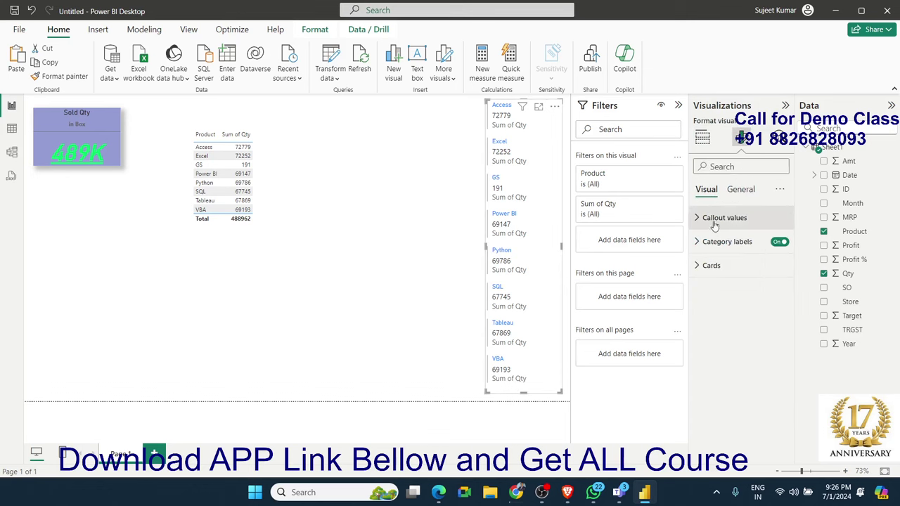
{"action": "left_click", "coordinate": [779, 243]}
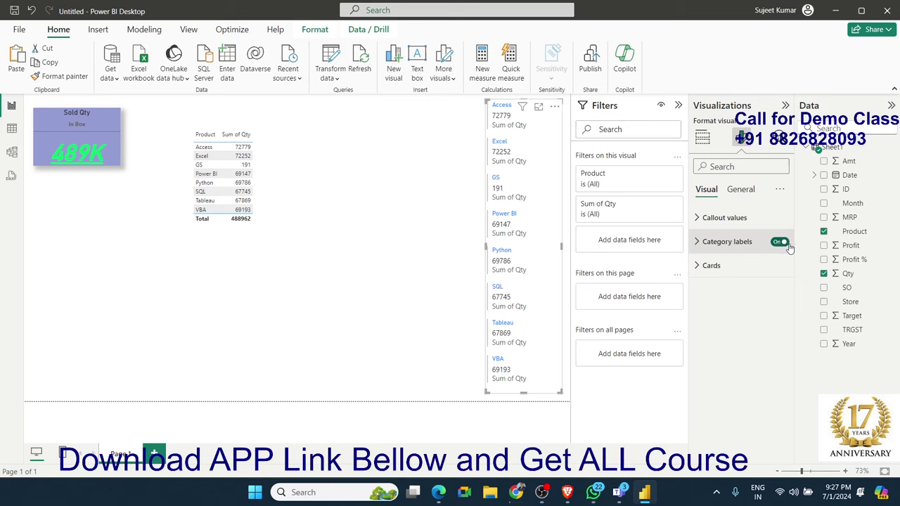
{"action": "left_click", "coordinate": [776, 244]}
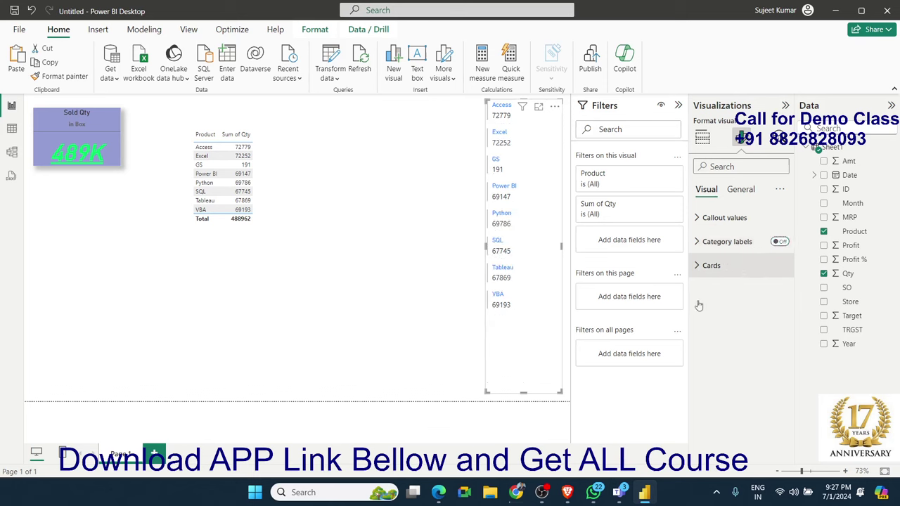
{"action": "left_click_drag", "start_coordinate": [523, 393], "coordinate": [524, 321]}
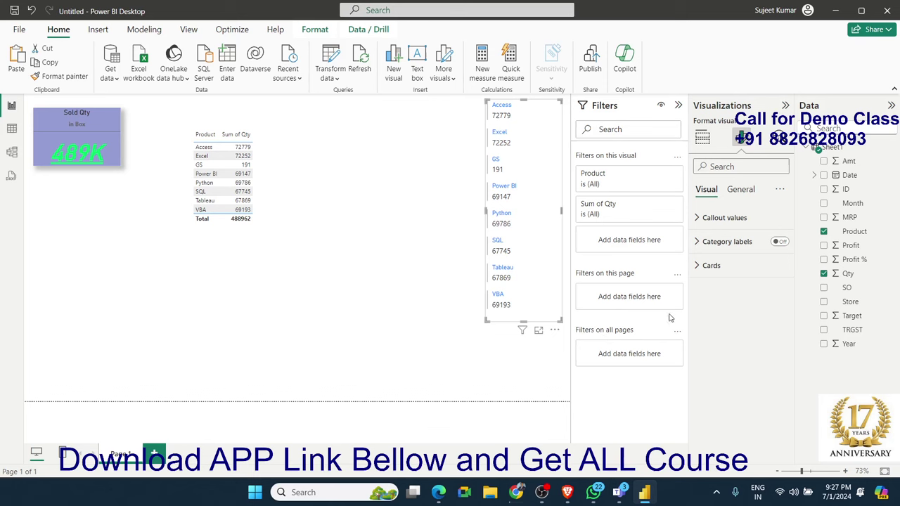
{"action": "left_click", "coordinate": [696, 266]}
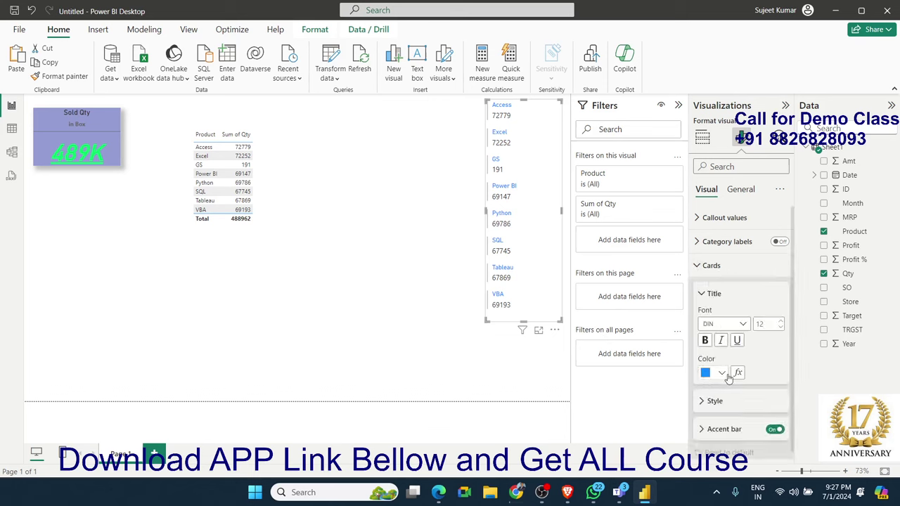
{"action": "left_click", "coordinate": [705, 341]}
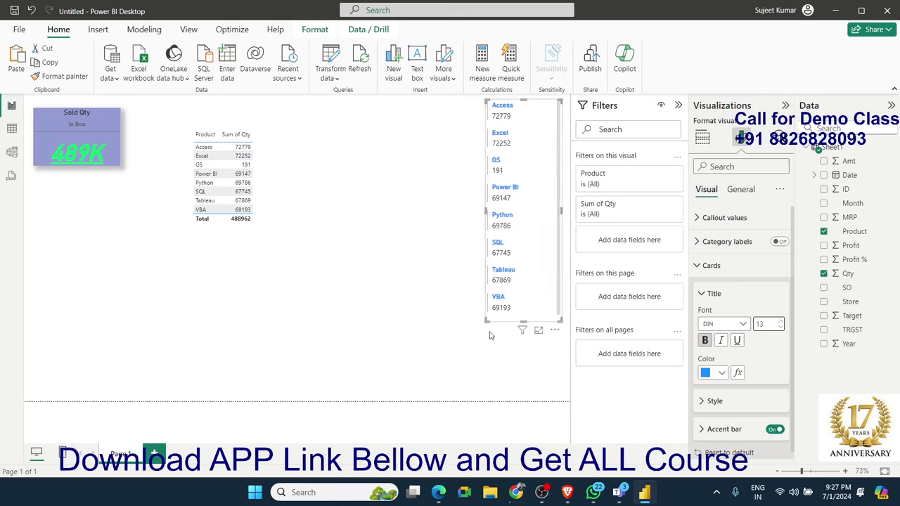
{"action": "left_click_drag", "start_coordinate": [523, 320], "coordinate": [521, 349]}
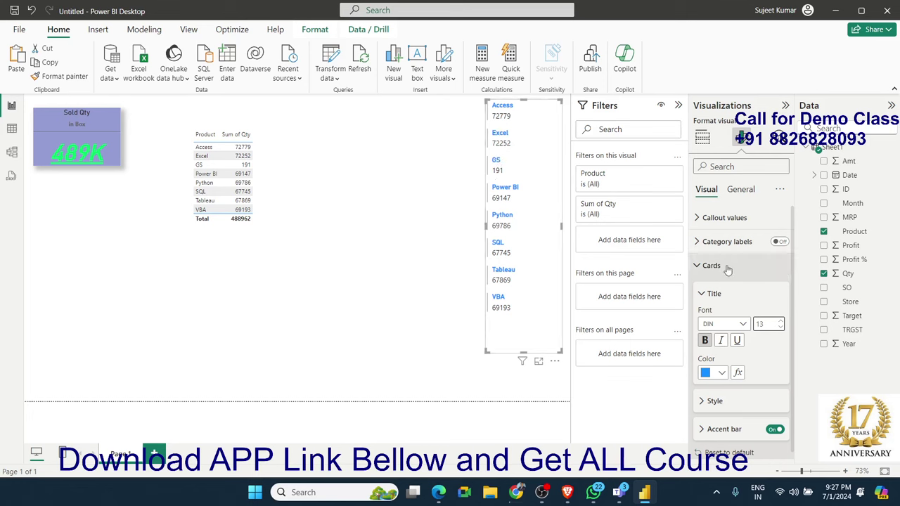
- Turn the multi-row card's accent bars back on and colour them dark blue
{"action": "left_click", "coordinate": [700, 270]}
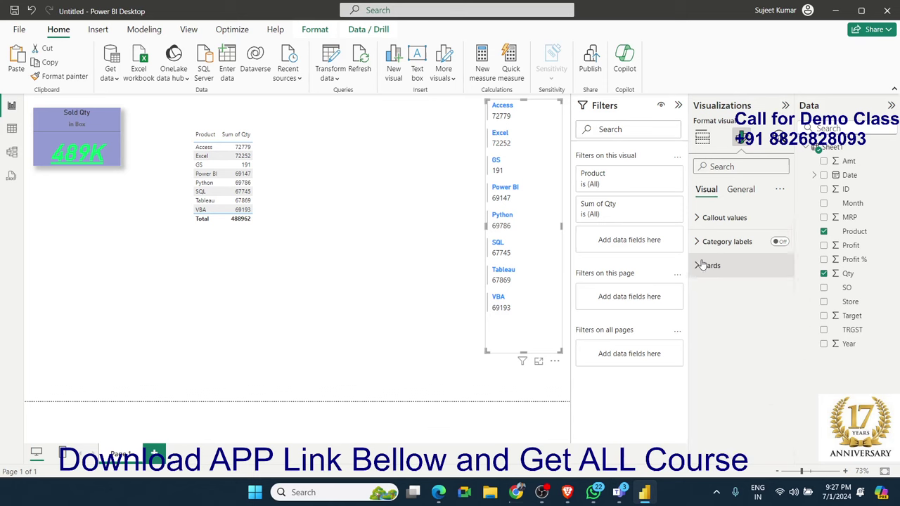
{"action": "left_click", "coordinate": [742, 195]}
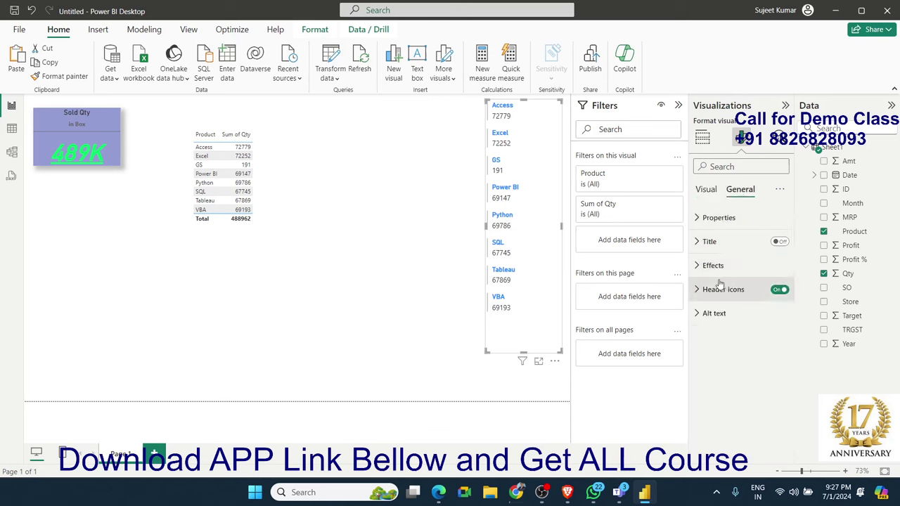
{"action": "left_click", "coordinate": [706, 192]}
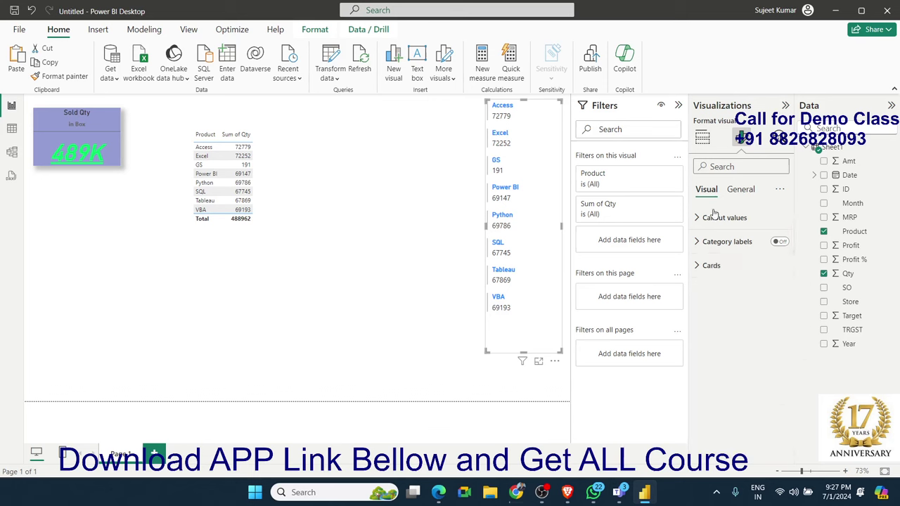
{"action": "left_click", "coordinate": [700, 266]}
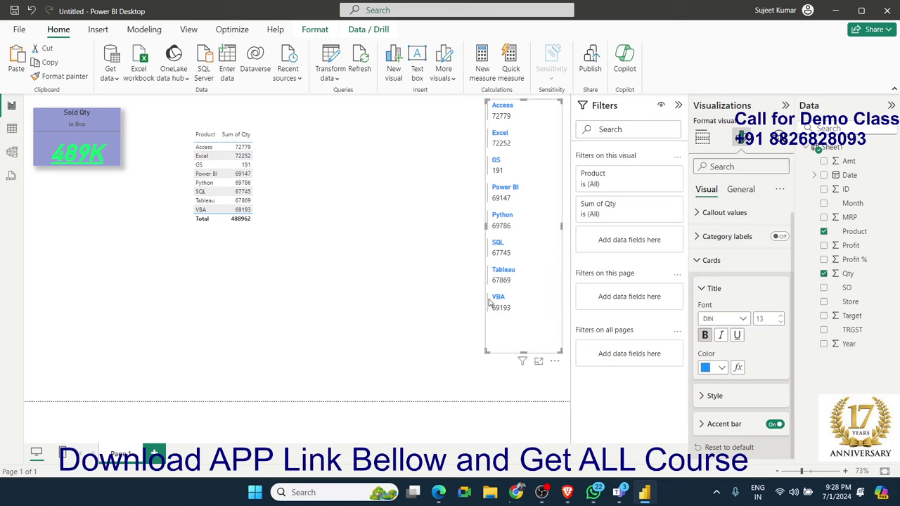
{"action": "left_click", "coordinate": [776, 424]}
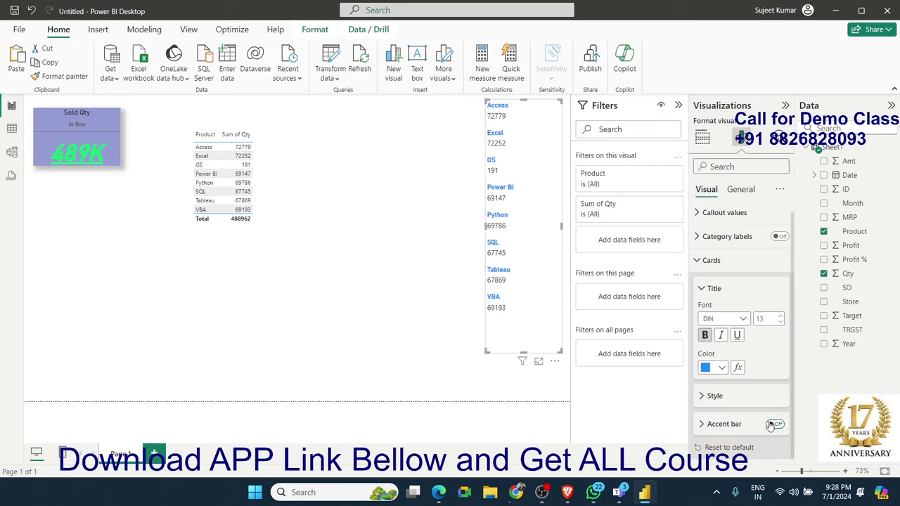
{"action": "left_click", "coordinate": [776, 425]}
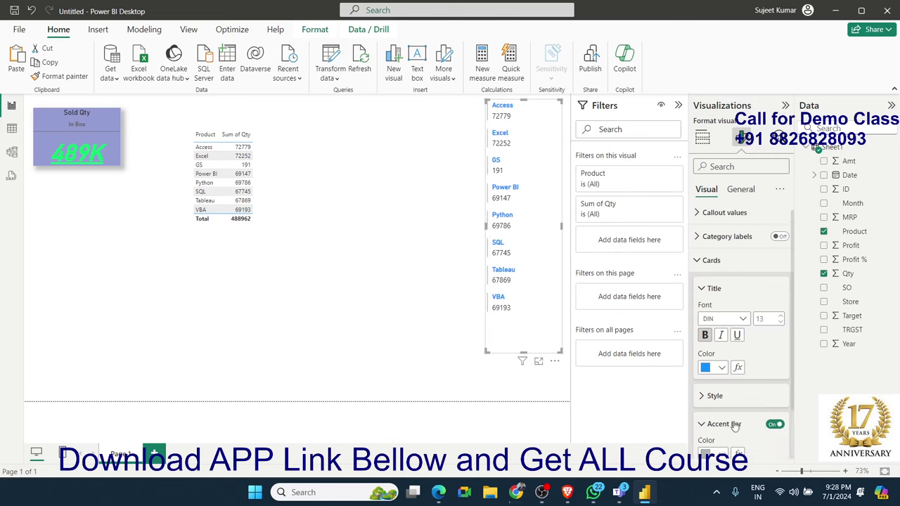
{"action": "left_click", "coordinate": [733, 426]}
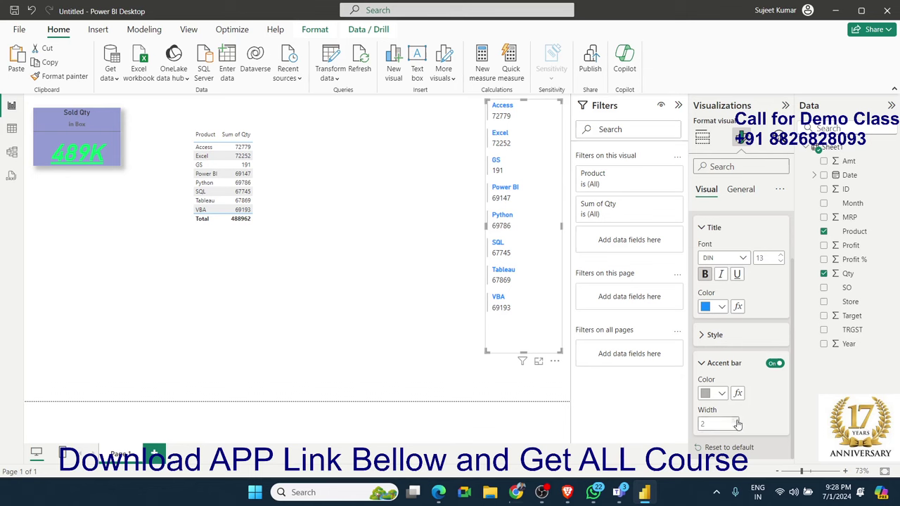
{"action": "left_click", "coordinate": [720, 395]}
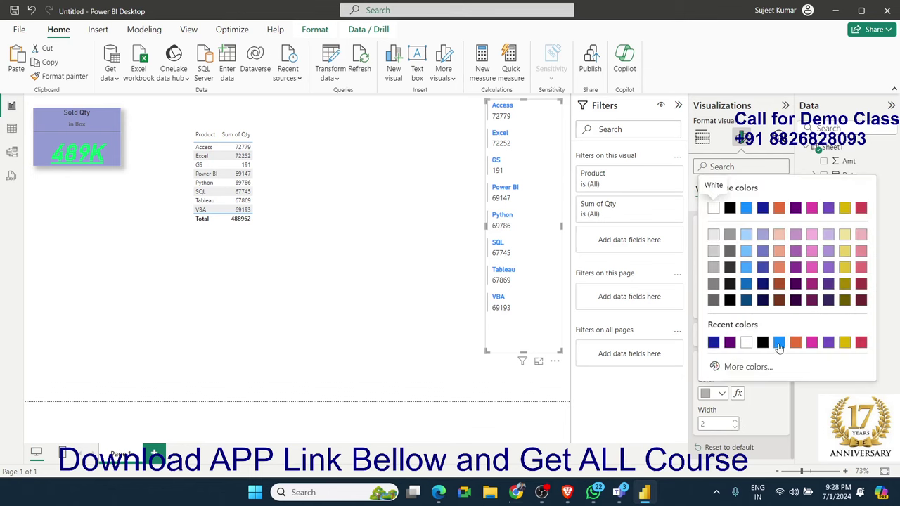
{"action": "left_click", "coordinate": [714, 342]}
{"action": "left_click", "coordinate": [735, 426]}
{"action": "type", "text": "10"}
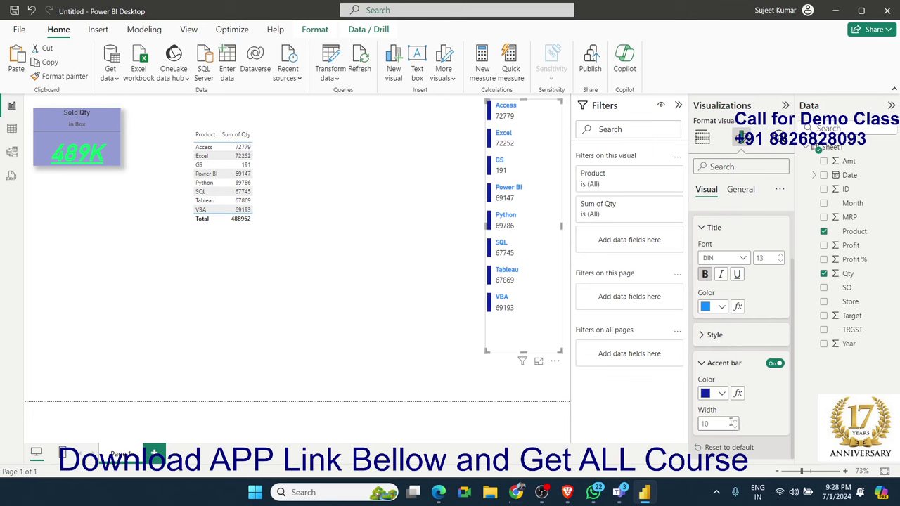
- Add a top border to each multi-row card entry and reduce its padding to 13 px
{"action": "left_click", "coordinate": [714, 337]}
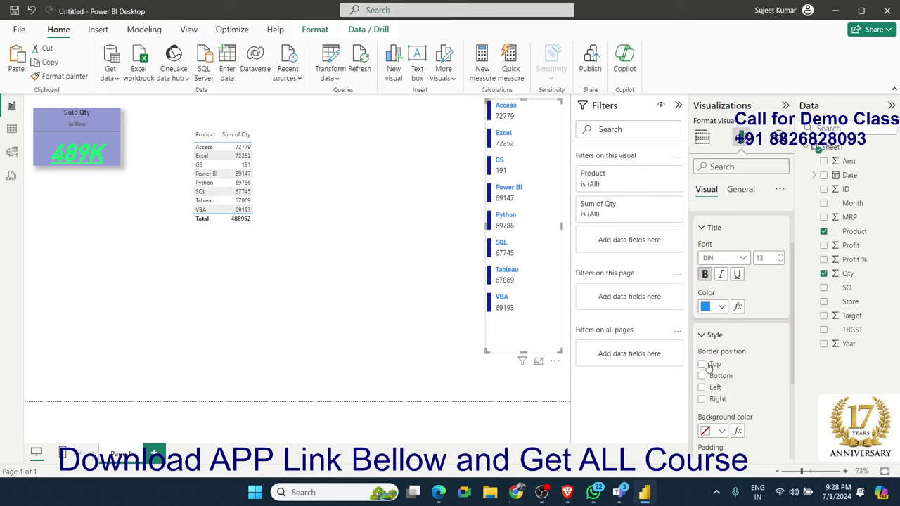
{"action": "left_click", "coordinate": [706, 364]}
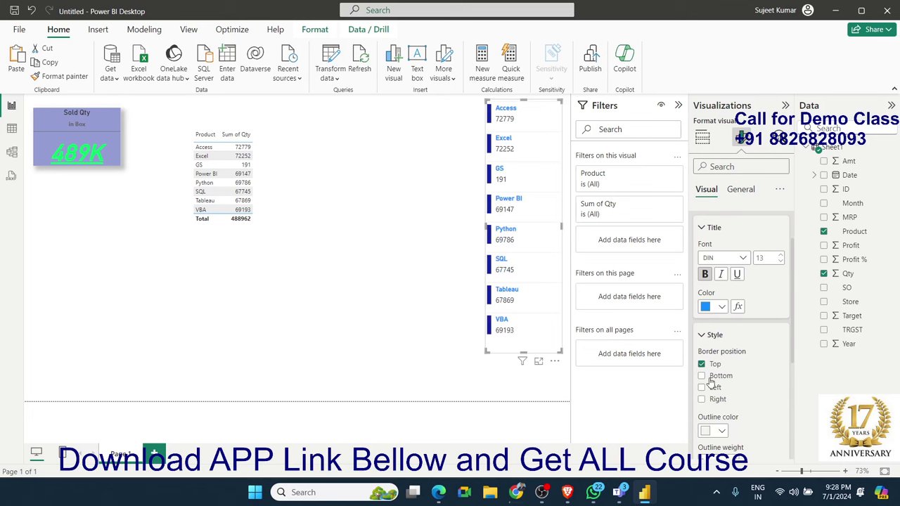
{"action": "scroll", "coordinate": [744, 403], "scroll_direction": "down", "scroll_amount": 2}
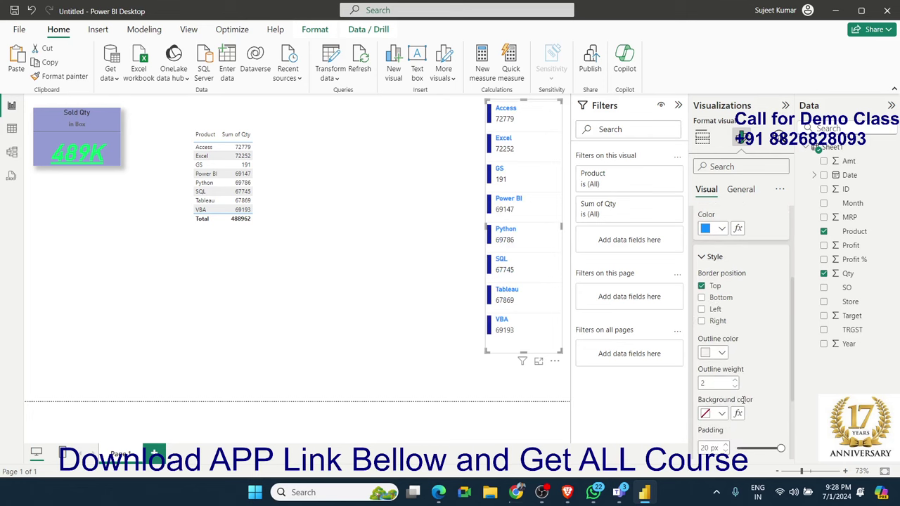
{"action": "scroll", "coordinate": [731, 387], "scroll_direction": "down", "scroll_amount": 2}
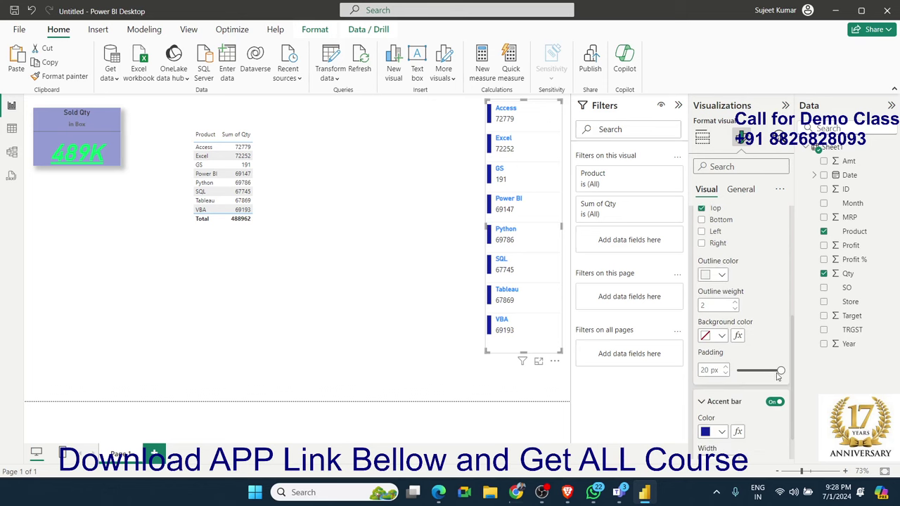
{"action": "left_click_drag", "start_coordinate": [779, 372], "coordinate": [765, 372]}
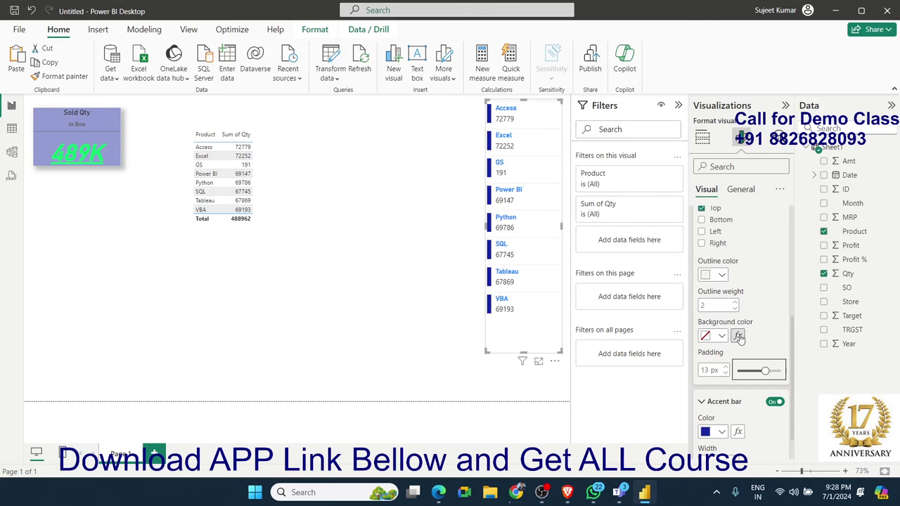
- Add a card background rule on Sum of Qty: Min up to under 1000 shows red
{"action": "left_click", "coordinate": [737, 336]}
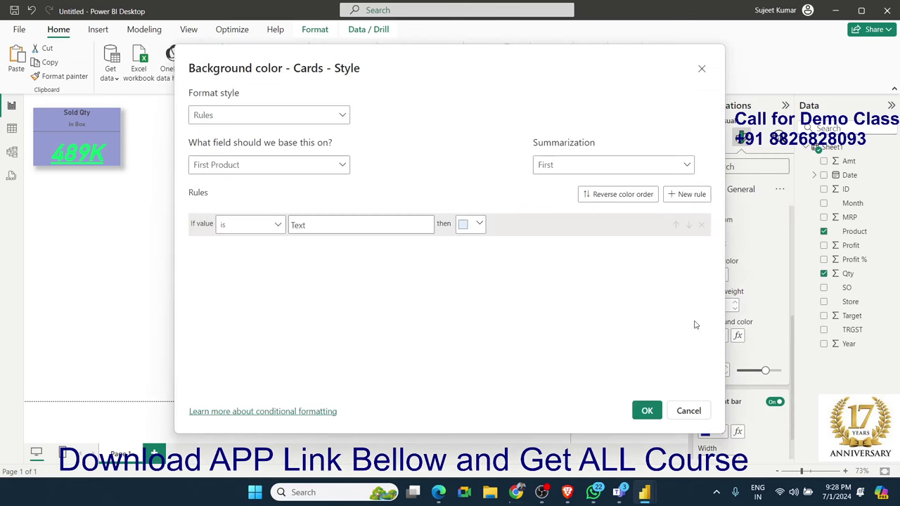
{"action": "left_click", "coordinate": [259, 120]}
{"action": "left_click", "coordinate": [257, 123]}
{"action": "left_click", "coordinate": [244, 165]}
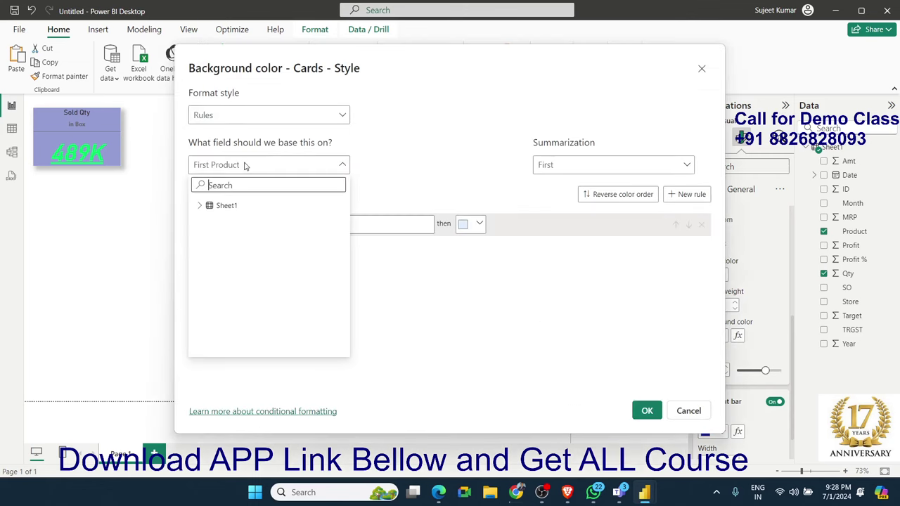
{"action": "left_click", "coordinate": [200, 205]}
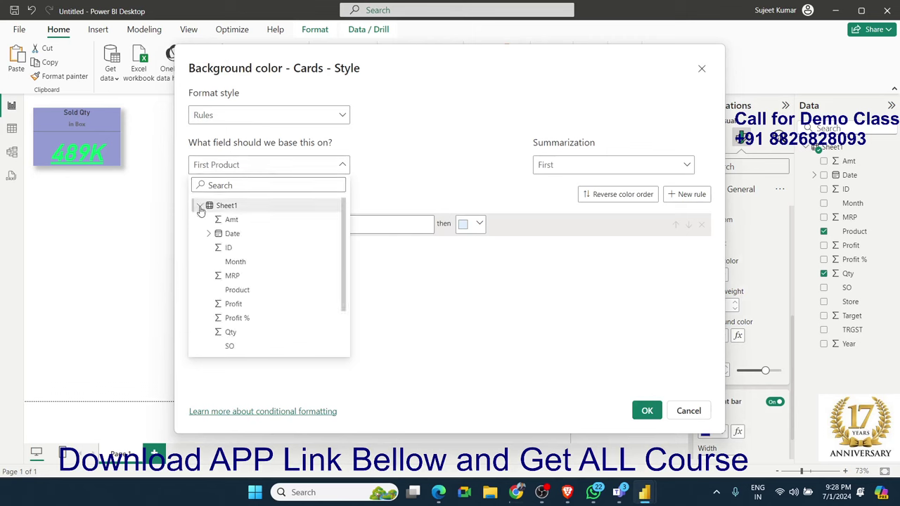
{"action": "left_click", "coordinate": [244, 333]}
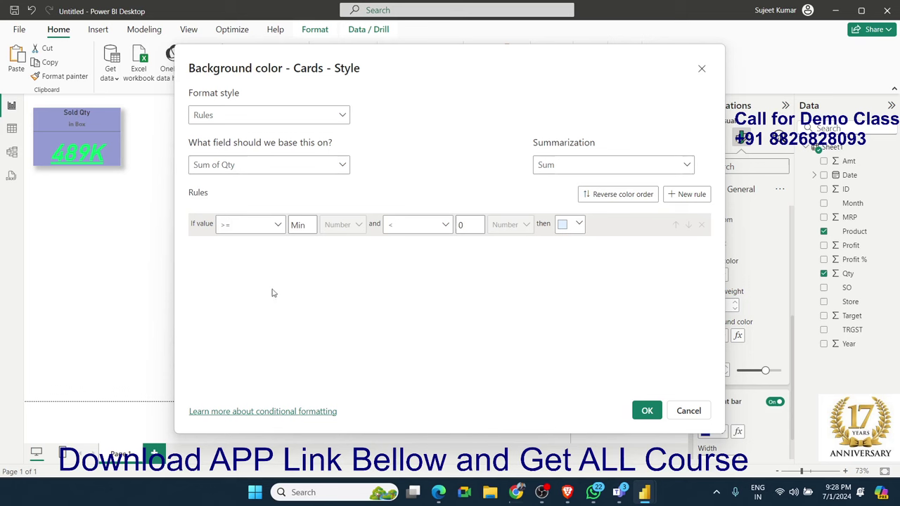
{"action": "left_click", "coordinate": [297, 225]}
{"action": "double_click", "coordinate": [462, 224]}
{"action": "type", "text": "1000"}
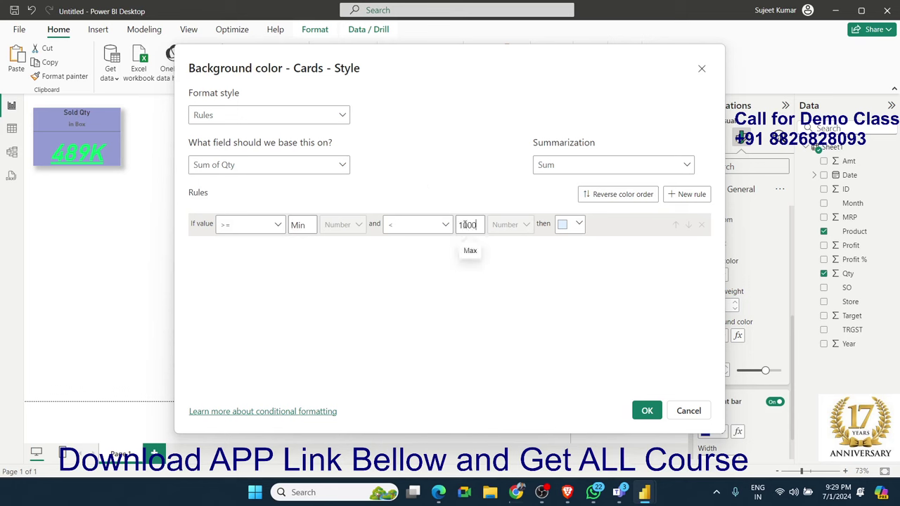
{"action": "left_click", "coordinate": [570, 224]}
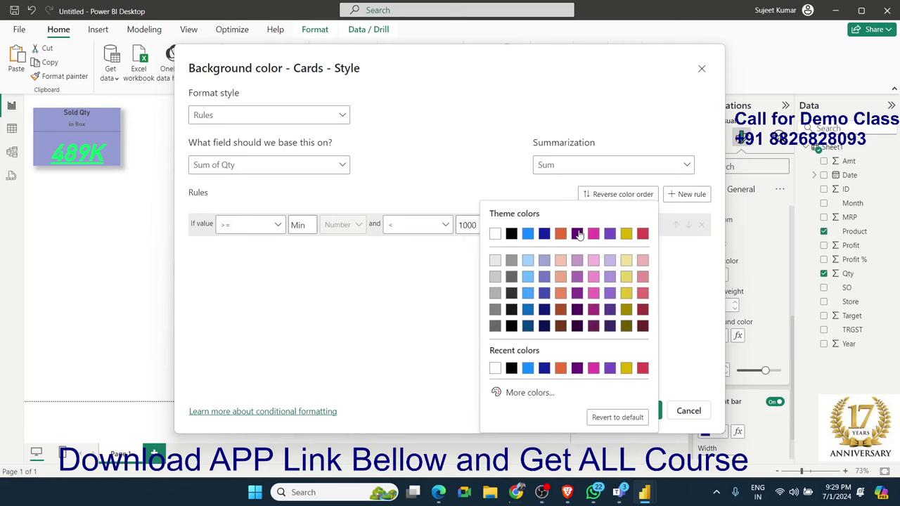
{"action": "left_click", "coordinate": [642, 239]}
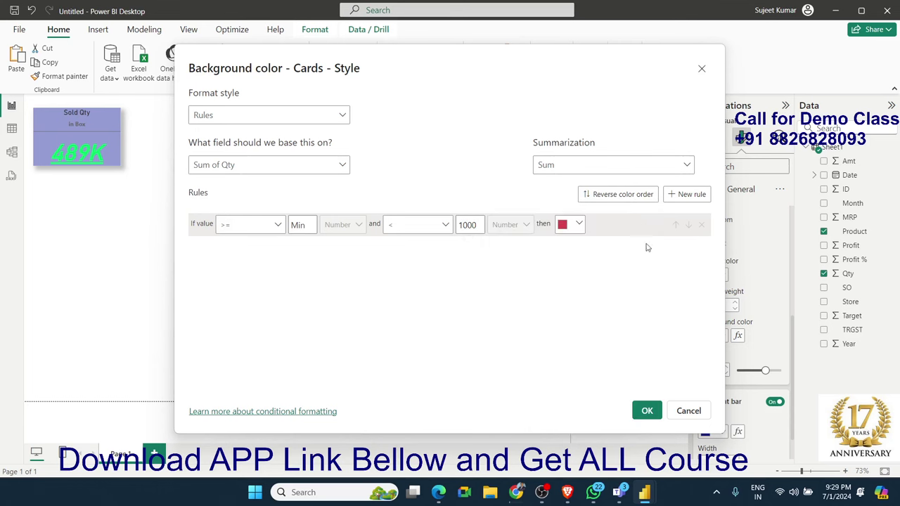
{"action": "left_click", "coordinate": [646, 410]}
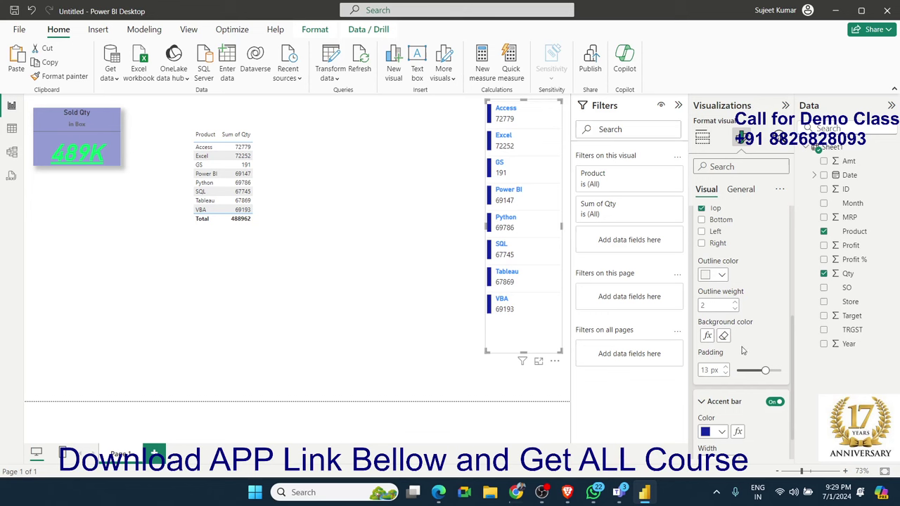
{"action": "scroll", "coordinate": [741, 350], "scroll_direction": "up", "scroll_amount": 2}
{"action": "scroll", "coordinate": [742, 350], "scroll_direction": "up", "scroll_amount": 2}
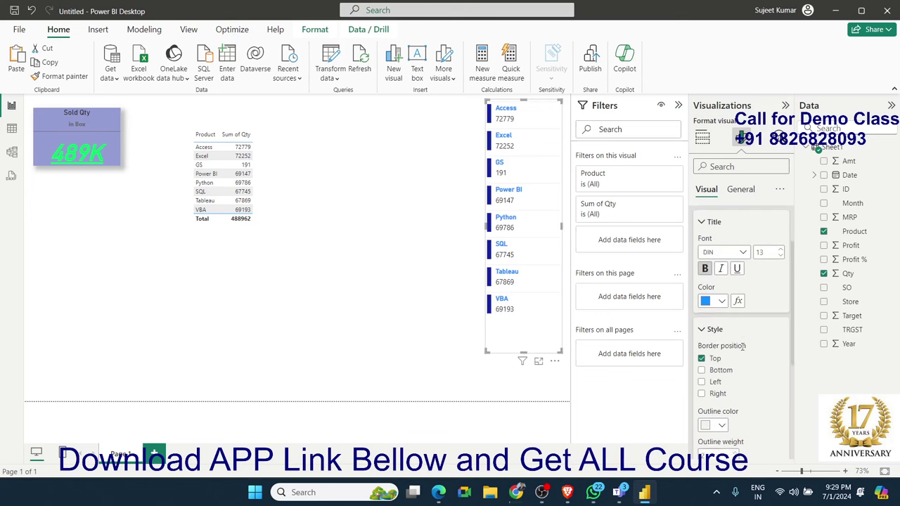
{"action": "scroll", "coordinate": [742, 350], "scroll_direction": "down", "scroll_amount": 2}
{"action": "scroll", "coordinate": [743, 350], "scroll_direction": "up", "scroll_amount": 2}
{"action": "scroll", "coordinate": [742, 350], "scroll_direction": "down", "scroll_amount": 2}
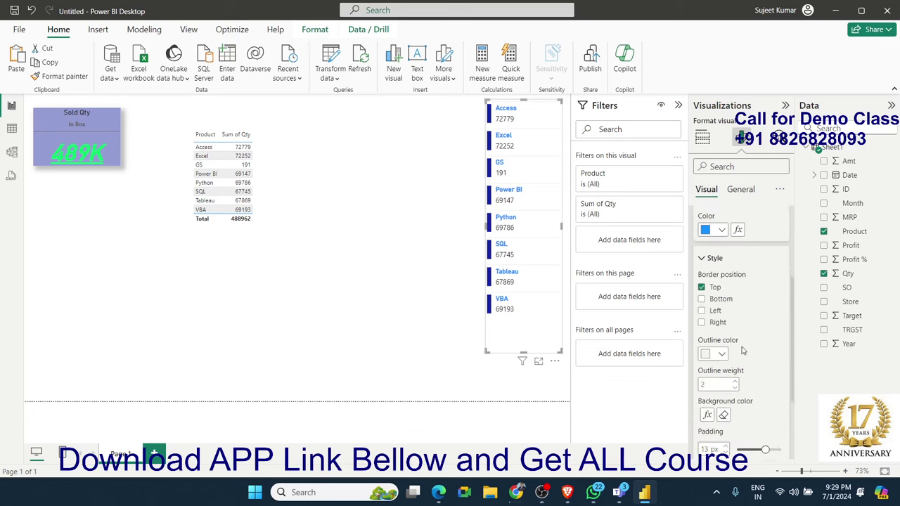
{"action": "scroll", "coordinate": [742, 350], "scroll_direction": "up", "scroll_amount": 2}
{"action": "scroll", "coordinate": [743, 350], "scroll_direction": "down", "scroll_amount": 4}
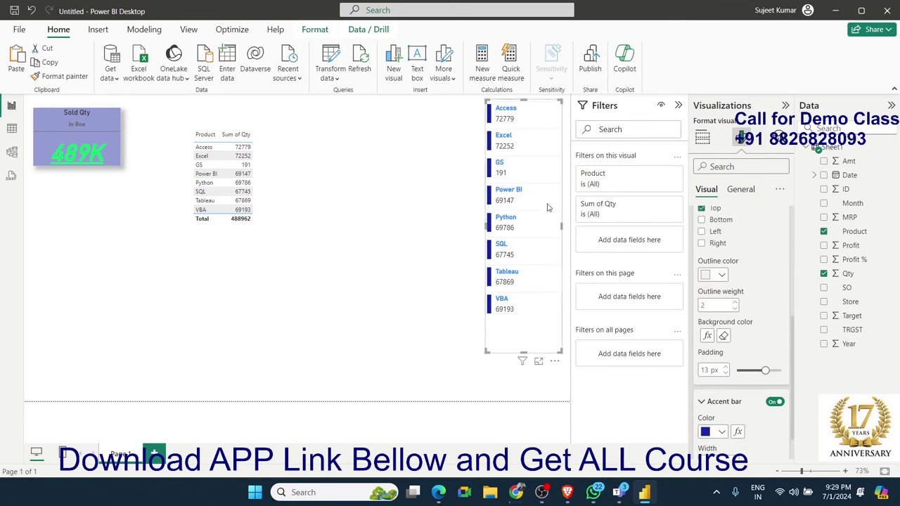
{"action": "left_click", "coordinate": [707, 336]}
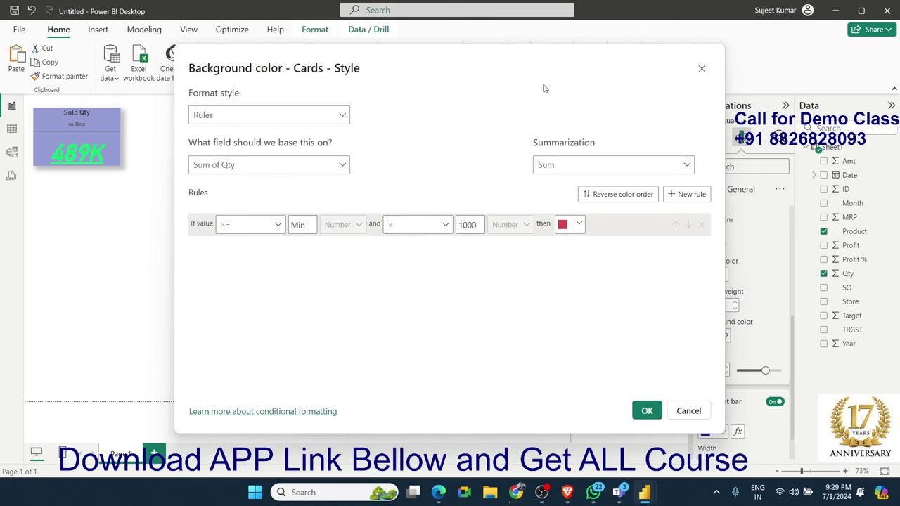
{"action": "left_click_drag", "start_coordinate": [540, 63], "coordinate": [254, 71]}
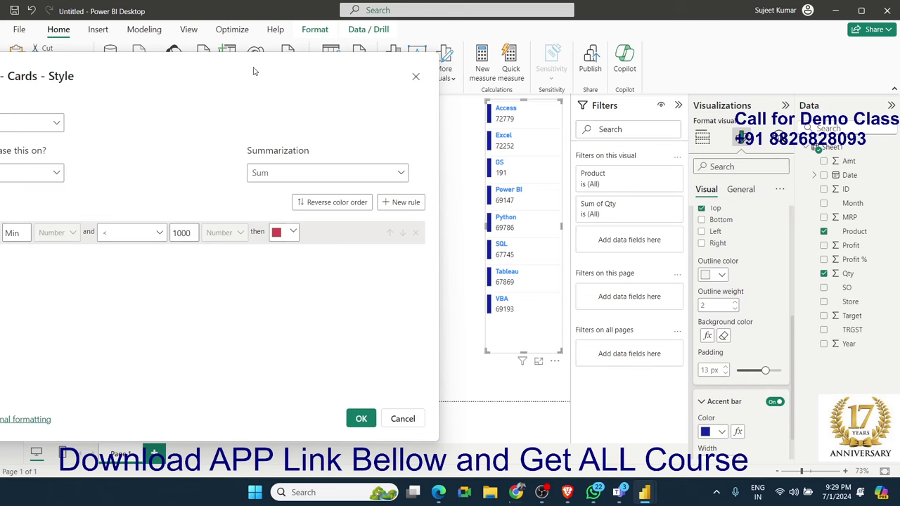
{"action": "mouse_move", "coordinate": [254, 71]}
{"action": "left_mouse_down"}
{"action": "mouse_move", "coordinate": [423, 76]}
{"action": "mouse_move", "coordinate": [449, 64]}
{"action": "left_mouse_up"}
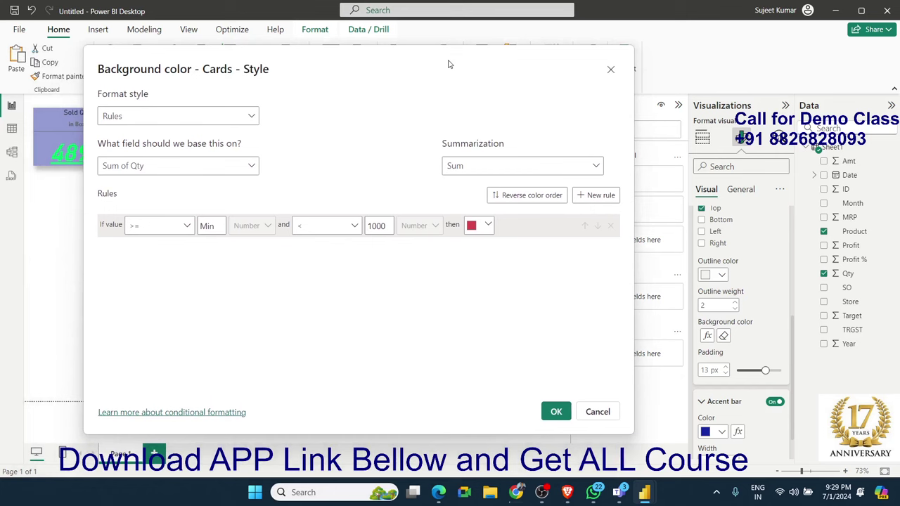
{"action": "left_click_drag", "start_coordinate": [448, 64], "coordinate": [449, 63]}
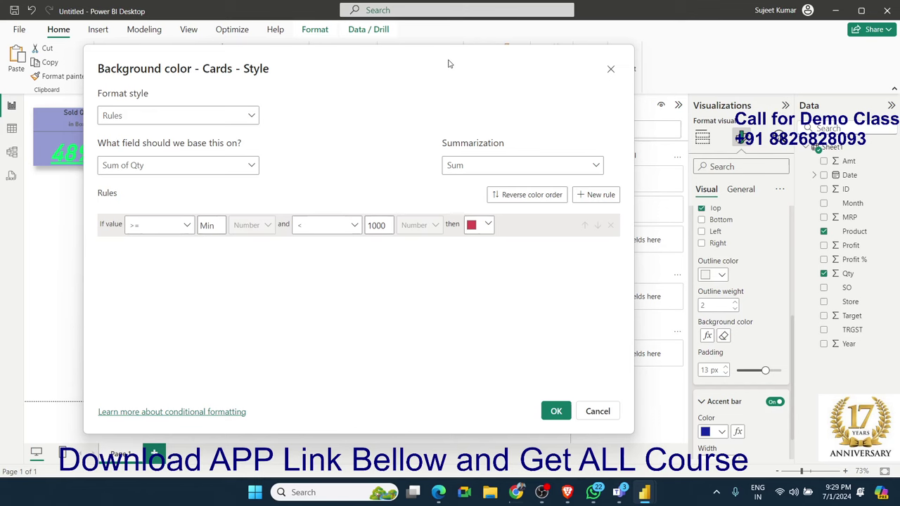
{"action": "left_click", "coordinate": [557, 409]}
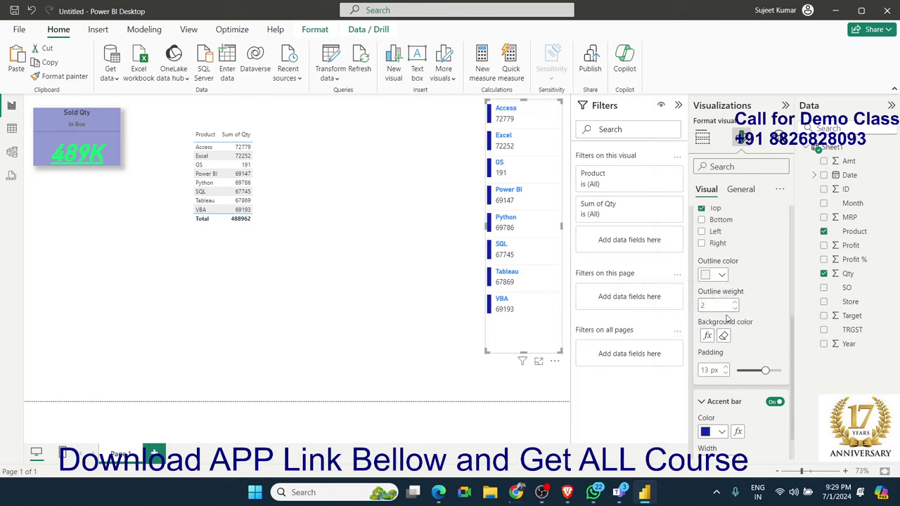
{"action": "scroll", "coordinate": [718, 385], "scroll_direction": "down", "scroll_amount": 1}
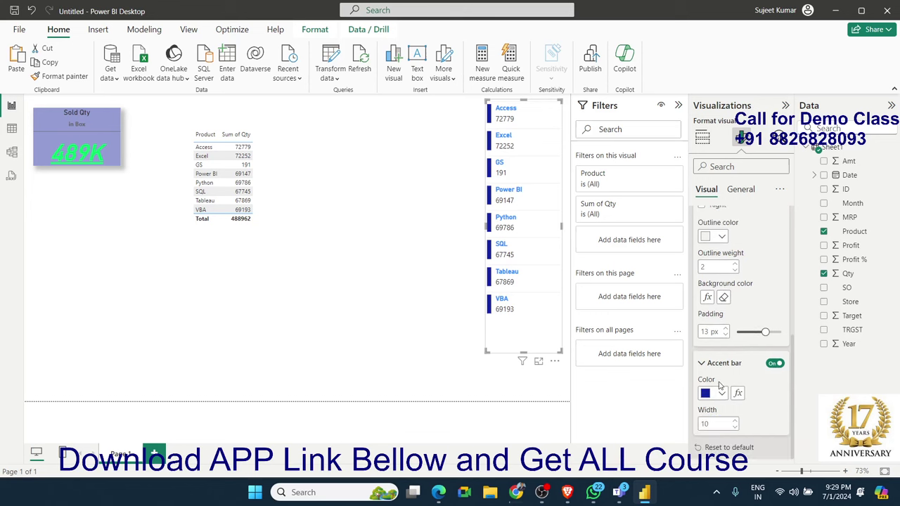
{"action": "scroll", "coordinate": [718, 385], "scroll_direction": "up", "scroll_amount": 5}
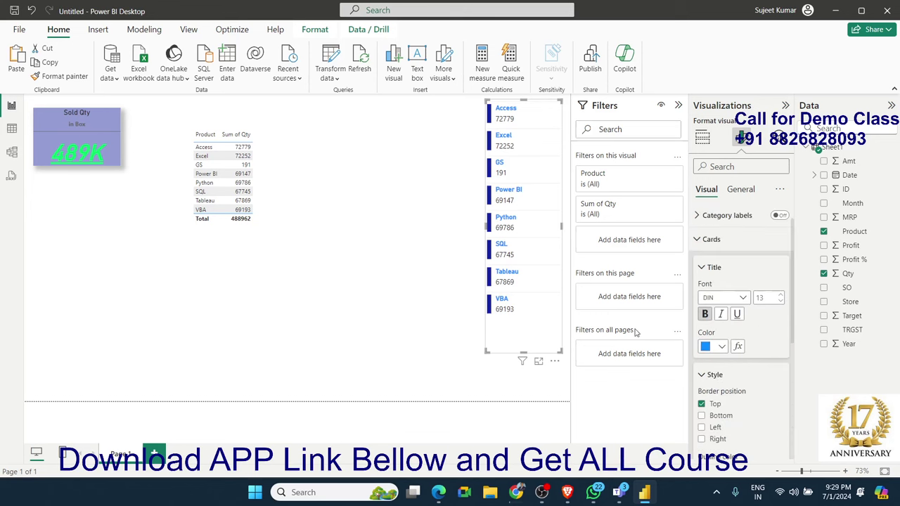
- Clear the GS cross-filter and shorten the multi-row card list slightly from its bottom edge
{"action": "left_click", "coordinate": [500, 170]}
{"action": "left_click", "coordinate": [501, 170]}
{"action": "left_click", "coordinate": [419, 204]}
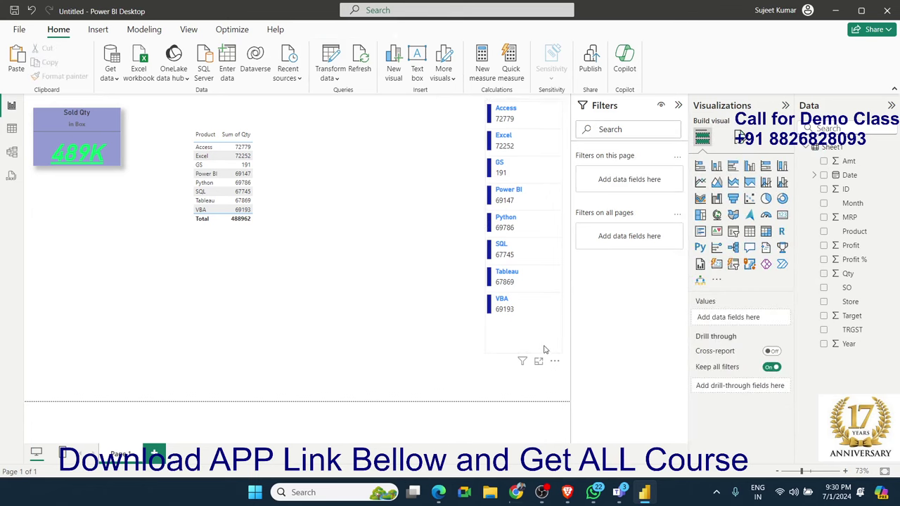
{"action": "left_click", "coordinate": [545, 348]}
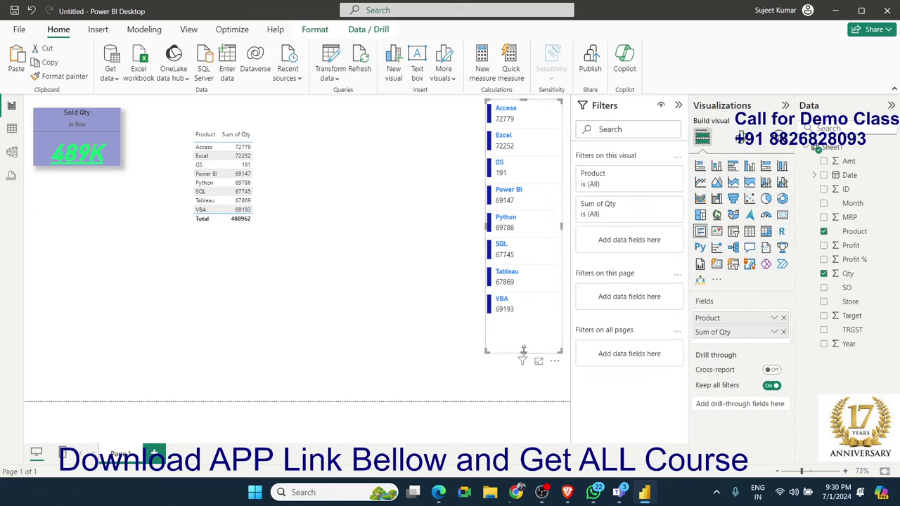
{"action": "left_click_drag", "start_coordinate": [523, 348], "coordinate": [526, 327]}
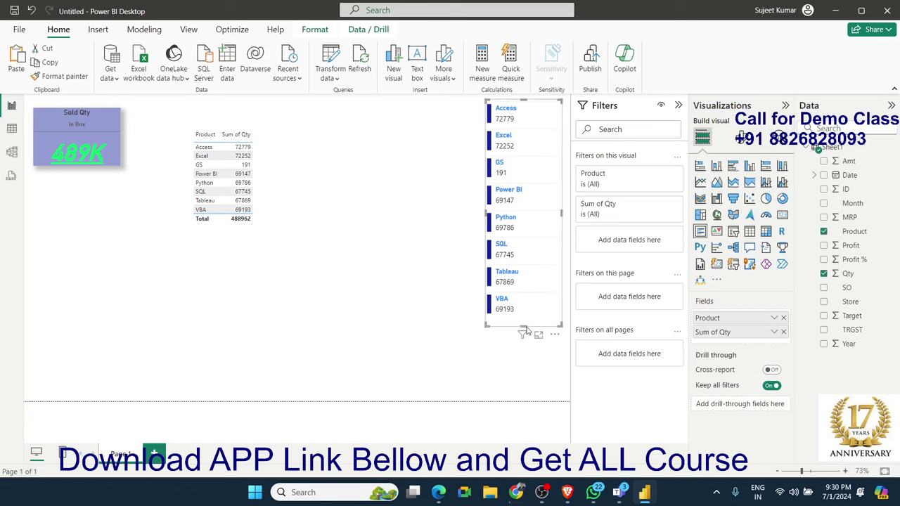
- Review the card style background rule, keeping Sum of Qty under 1000 red, then deselect
{"action": "left_click", "coordinate": [742, 138]}
{"action": "left_click", "coordinate": [738, 191]}
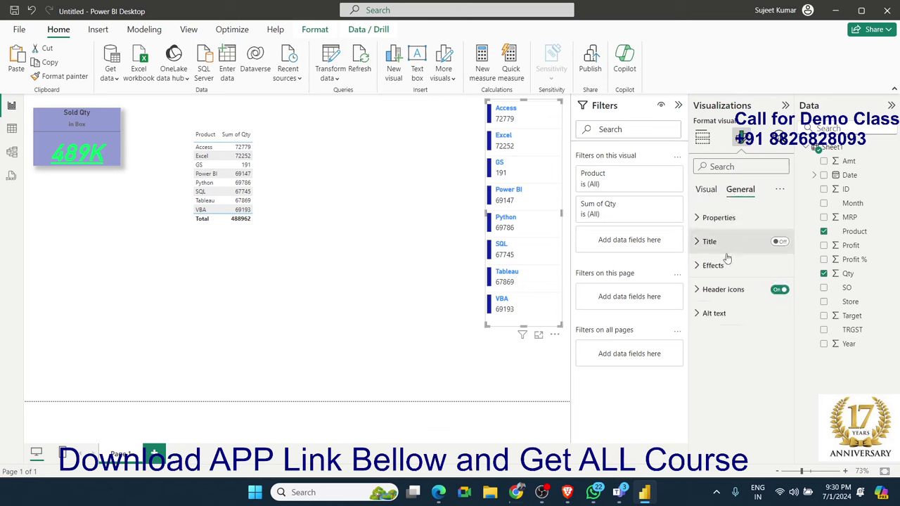
{"action": "left_click", "coordinate": [706, 190]}
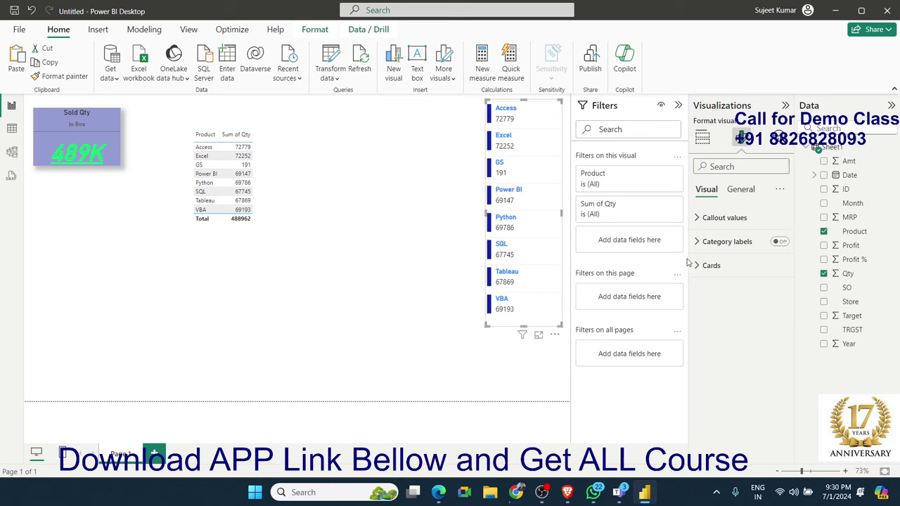
{"action": "left_click", "coordinate": [694, 266]}
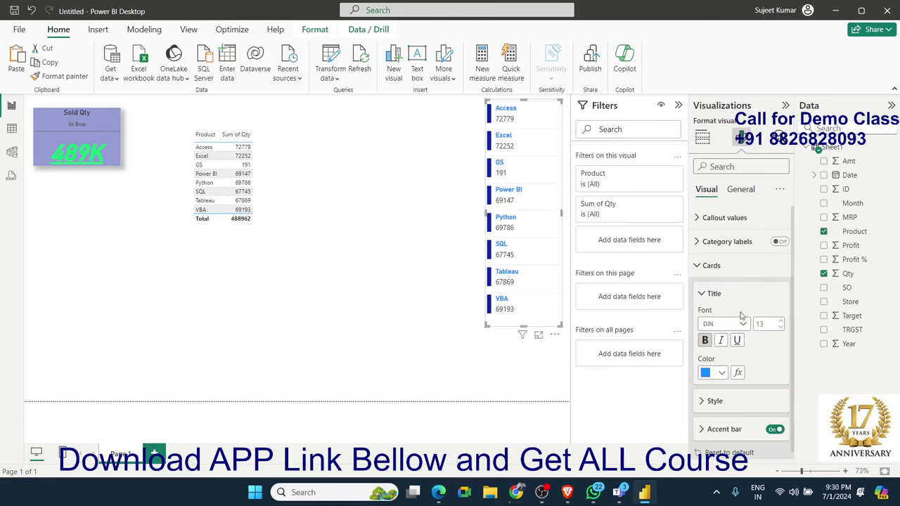
{"action": "left_click", "coordinate": [707, 397]}
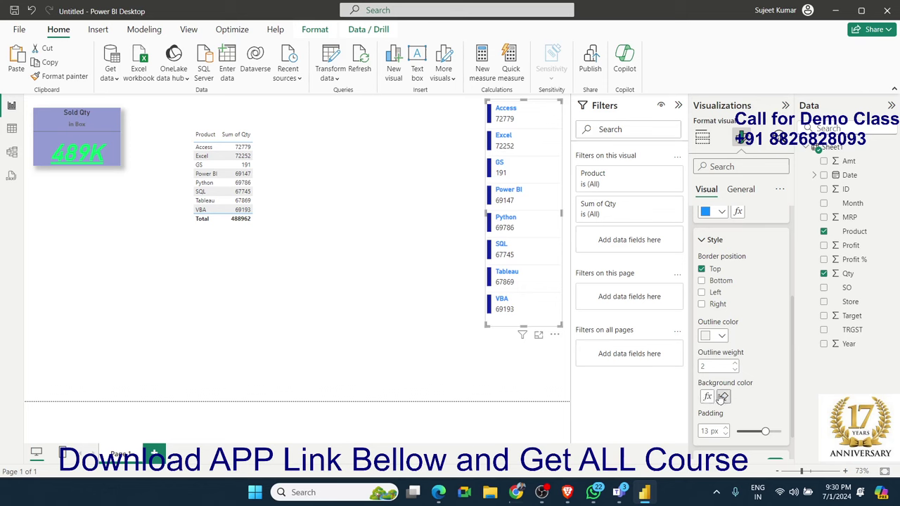
{"action": "scroll", "coordinate": [718, 394], "scroll_direction": "down", "scroll_amount": 1}
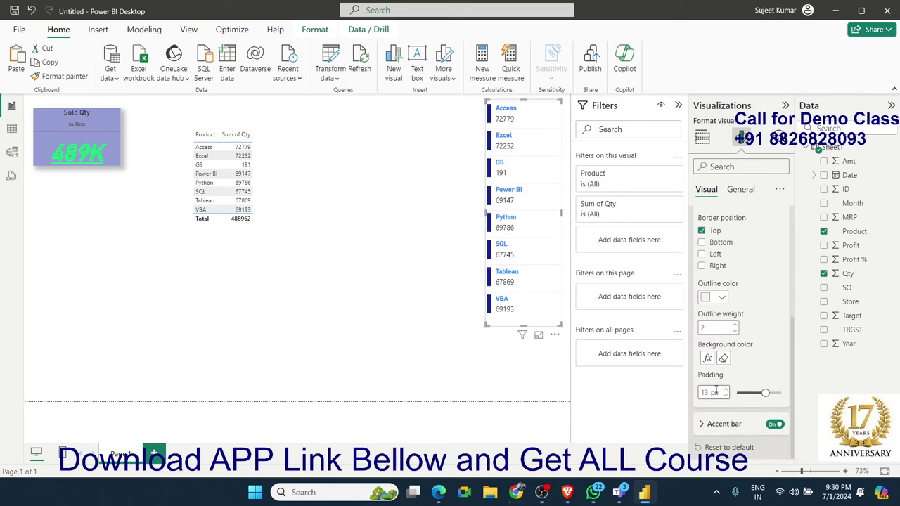
{"action": "left_click", "coordinate": [707, 358]}
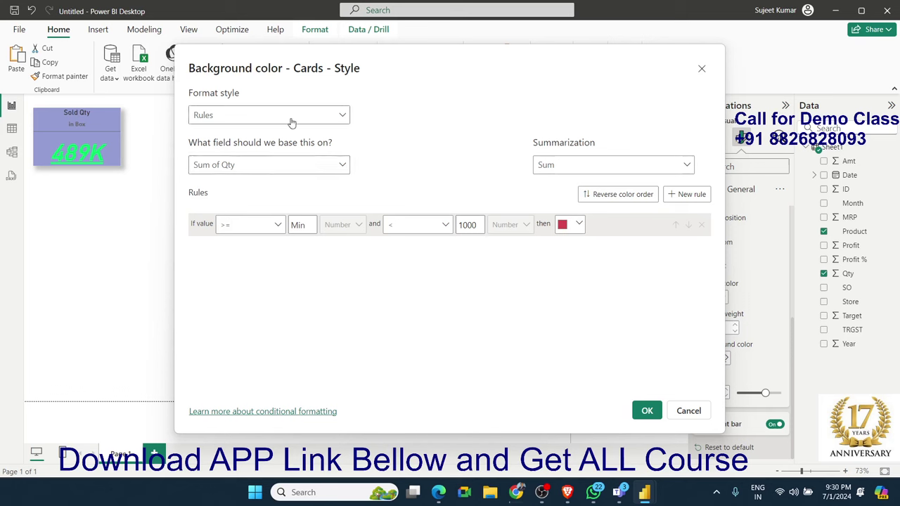
{"action": "left_click", "coordinate": [550, 169]}
{"action": "left_click", "coordinate": [551, 171]}
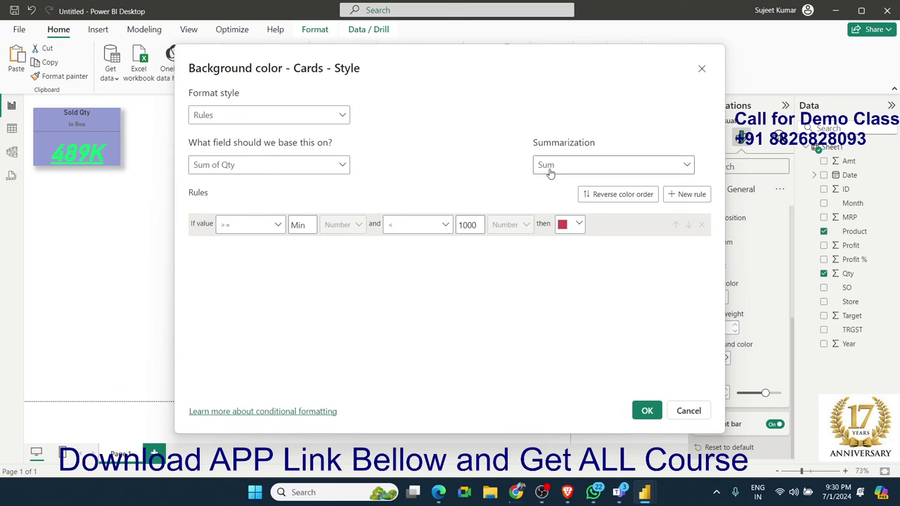
{"action": "left_click", "coordinate": [645, 411]}
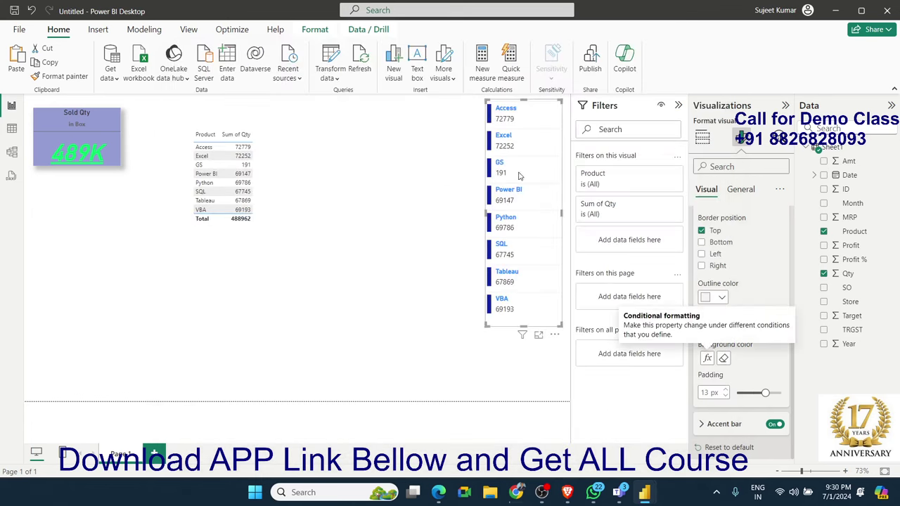
{"action": "left_click", "coordinate": [431, 265]}
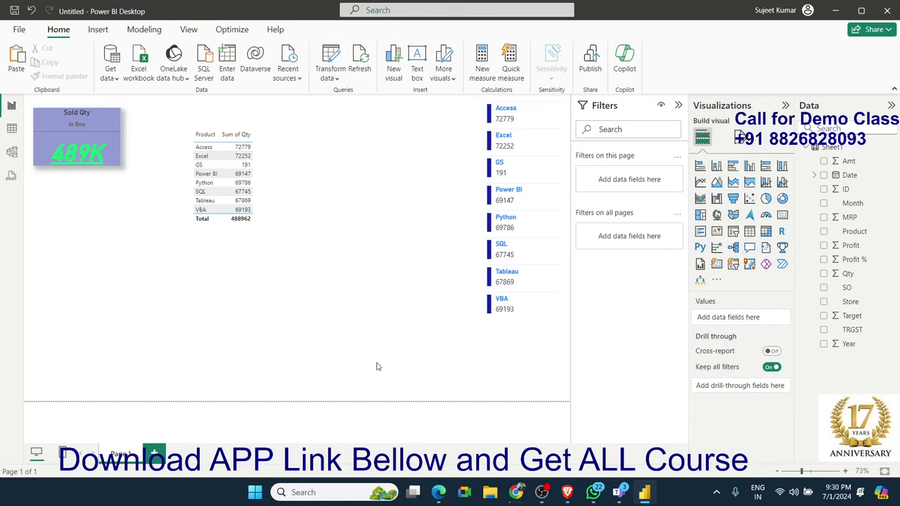
- On a new page, add and enlarge a gauge showing Sum of Qty (489K on 0K–978K)
{"action": "left_click", "coordinate": [154, 454]}
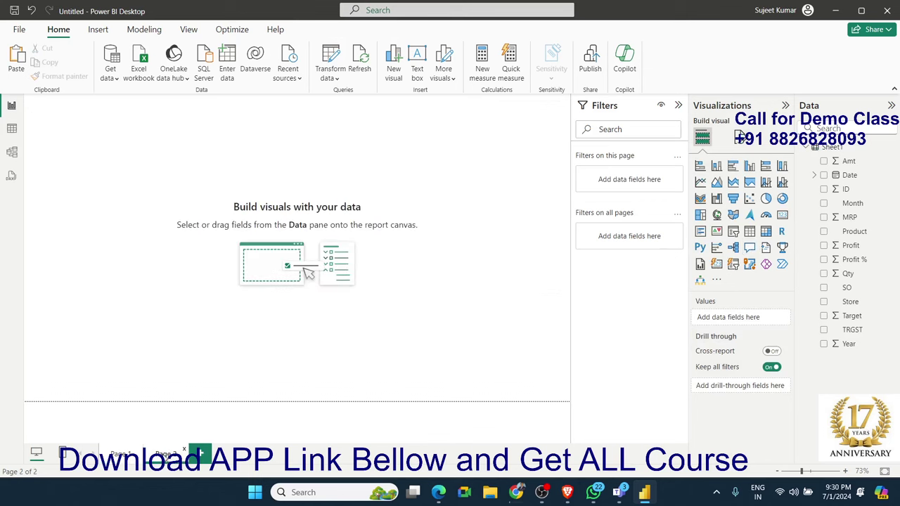
{"action": "left_click", "coordinate": [766, 214]}
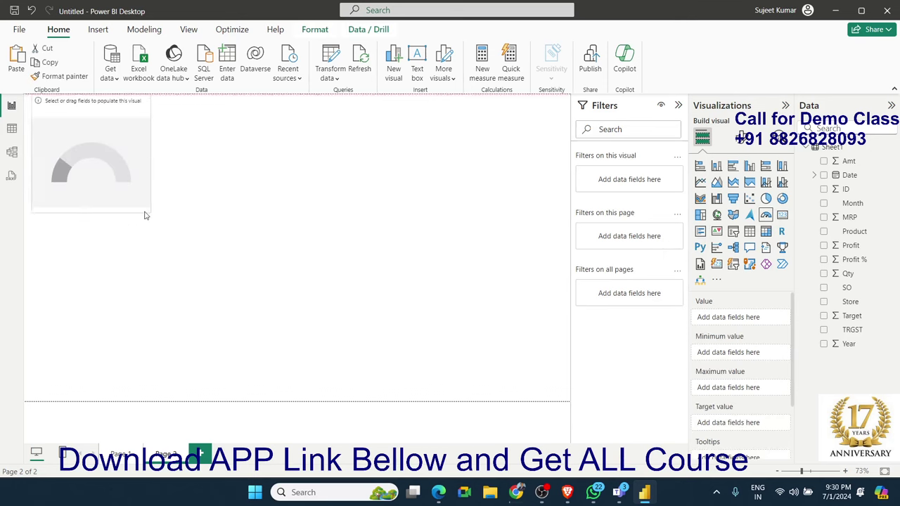
{"action": "mouse_move", "coordinate": [143, 218]}
{"action": "left_mouse_down"}
{"action": "mouse_move", "coordinate": [171, 236]}
{"action": "mouse_move", "coordinate": [226, 246]}
{"action": "left_mouse_up"}
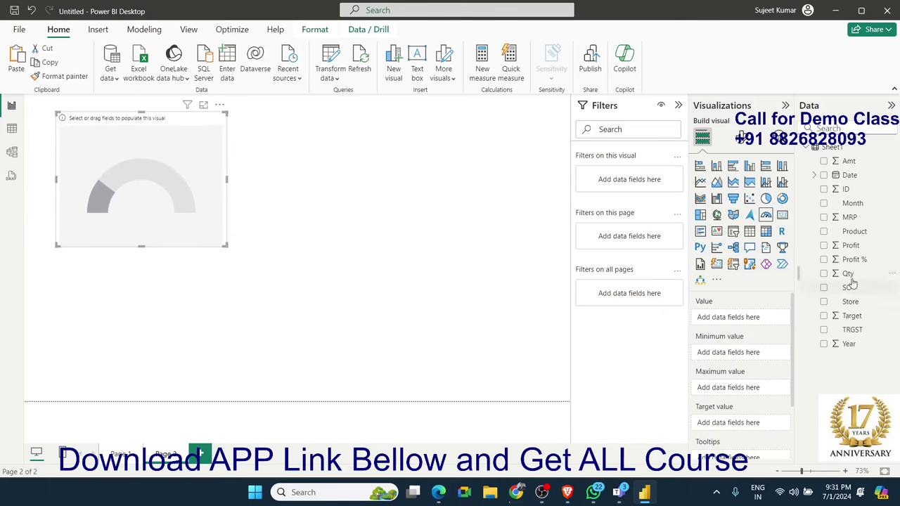
{"action": "left_click_drag", "start_coordinate": [848, 274], "coordinate": [744, 318]}
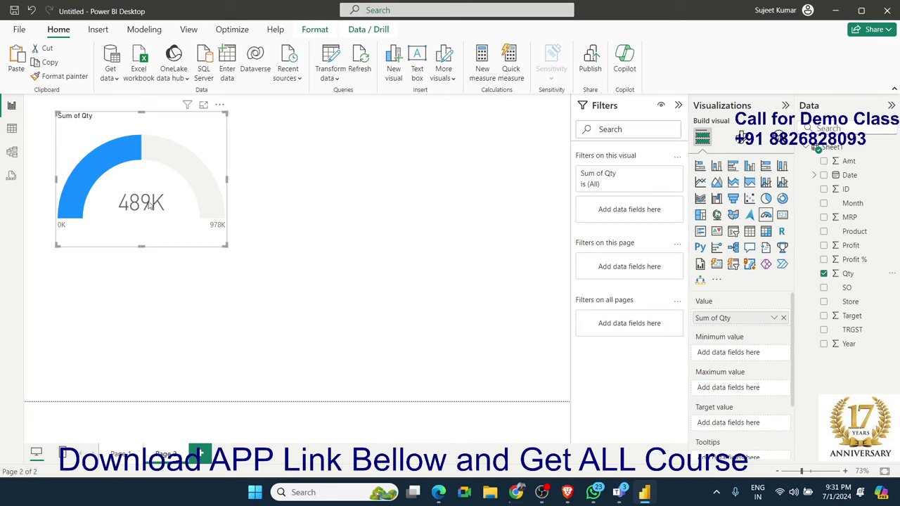
{"action": "left_click", "coordinate": [747, 138]}
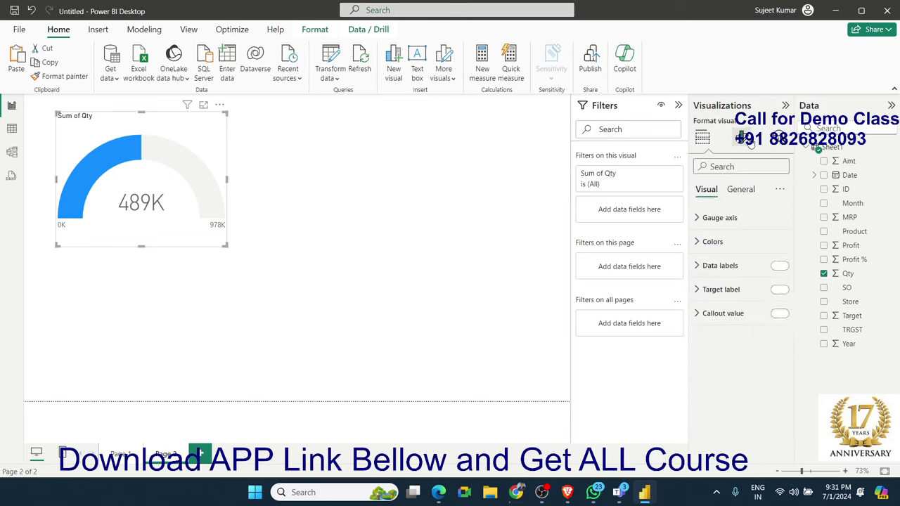
- Try basing the gauge axis maximum on Sum of Qty via conditional formatting, then dismiss it
{"action": "left_click", "coordinate": [700, 219]}
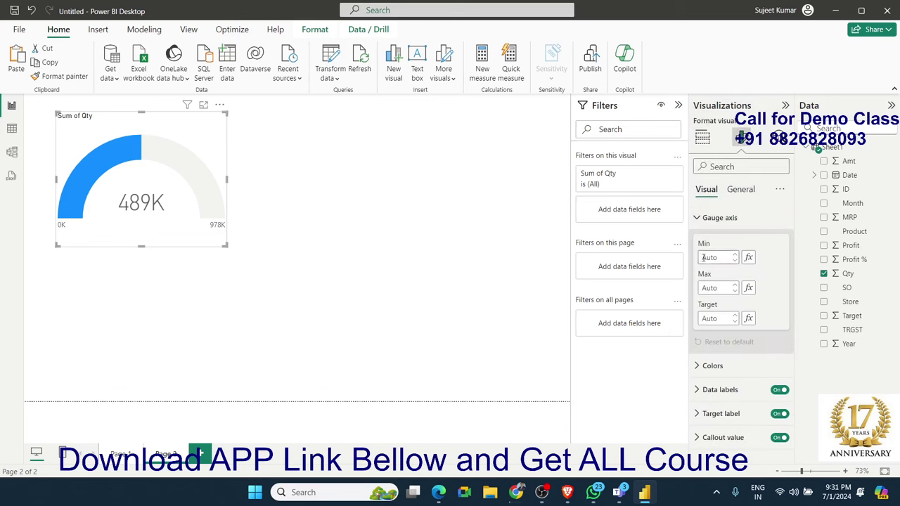
{"action": "left_click", "coordinate": [704, 258]}
{"action": "left_click", "coordinate": [710, 287]}
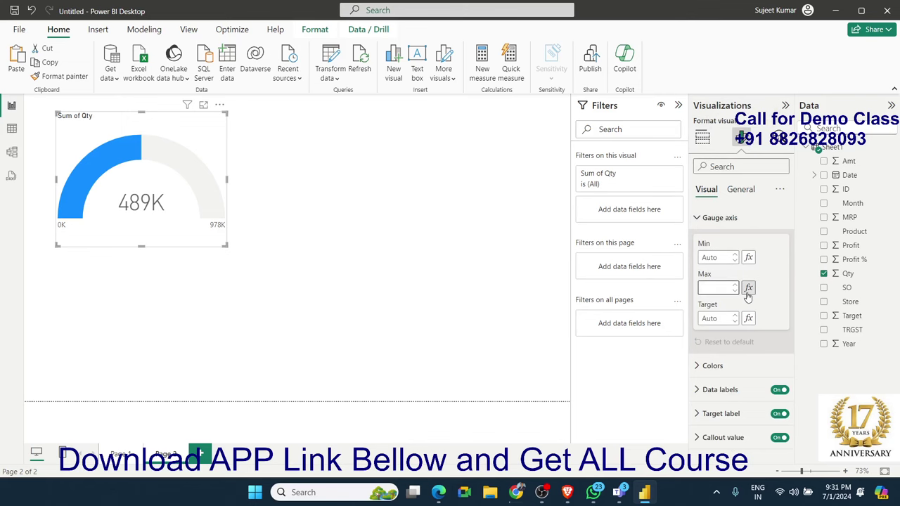
{"action": "left_click", "coordinate": [748, 289]}
{"action": "left_click", "coordinate": [297, 161]}
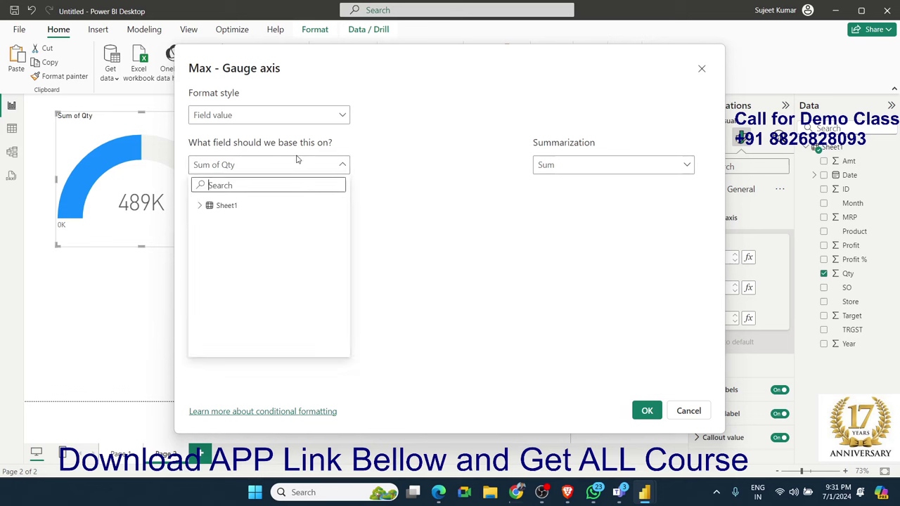
{"action": "left_click", "coordinate": [201, 206]}
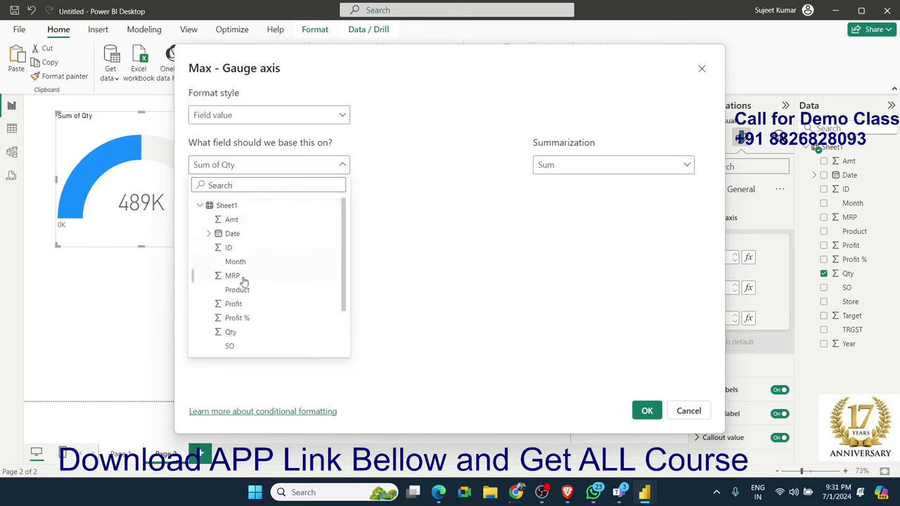
{"action": "left_click", "coordinate": [237, 335]}
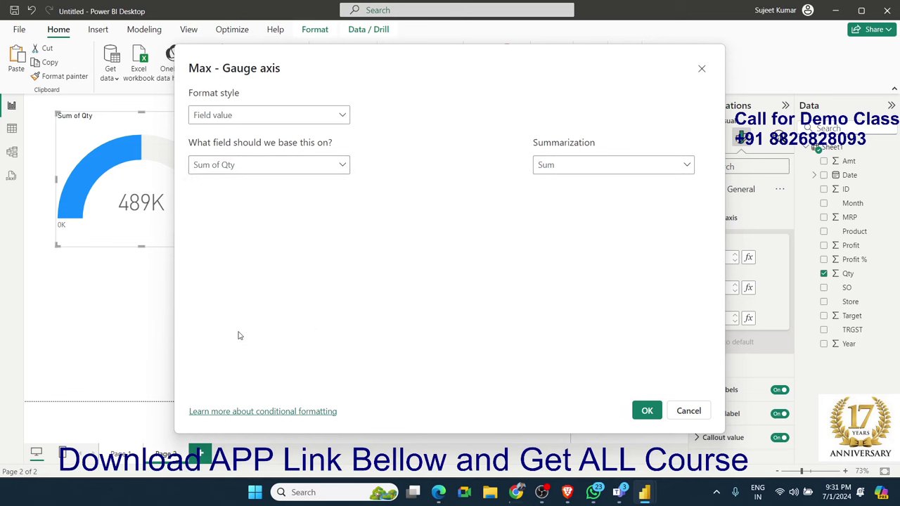
{"action": "left_click", "coordinate": [561, 168]}
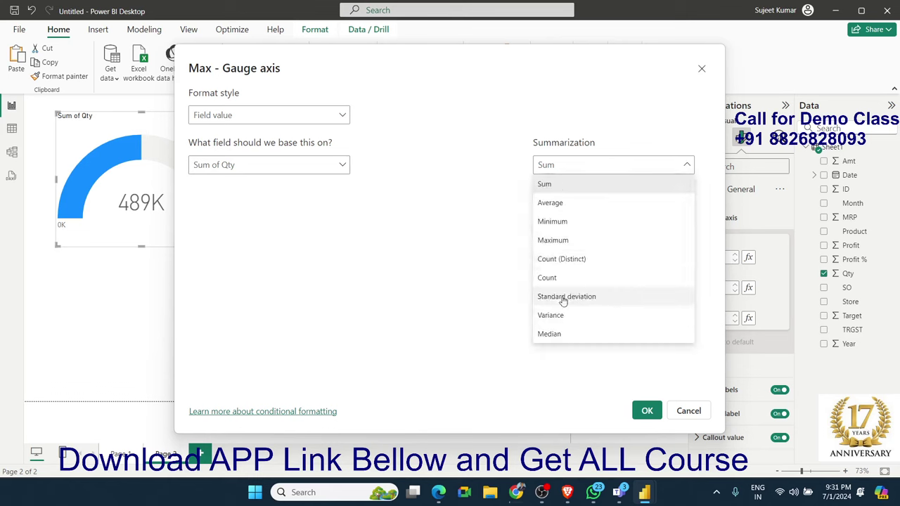
{"action": "left_click", "coordinate": [421, 275]}
{"action": "left_click", "coordinate": [700, 412]}
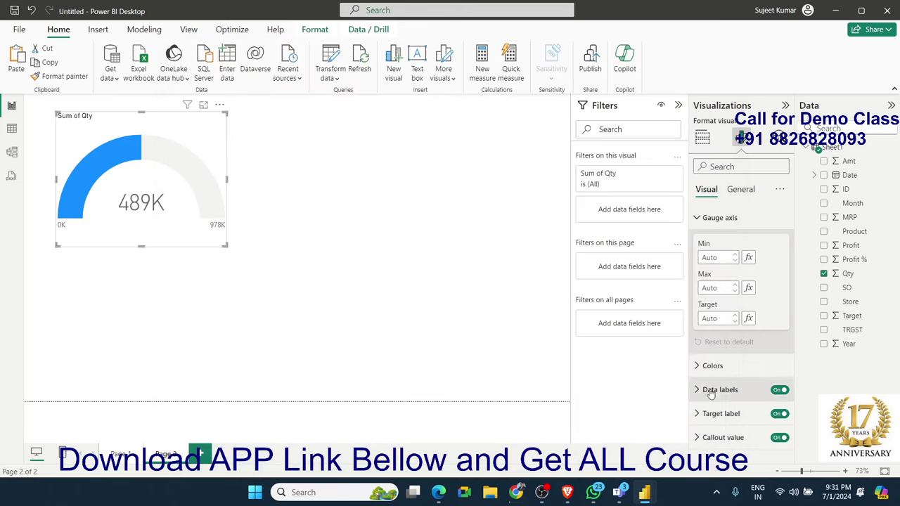
- Set the gauge axis maximum to 1000000, correcting an initial 100000 entry
{"action": "left_click", "coordinate": [725, 287]}
{"action": "type", "text": "100000"}
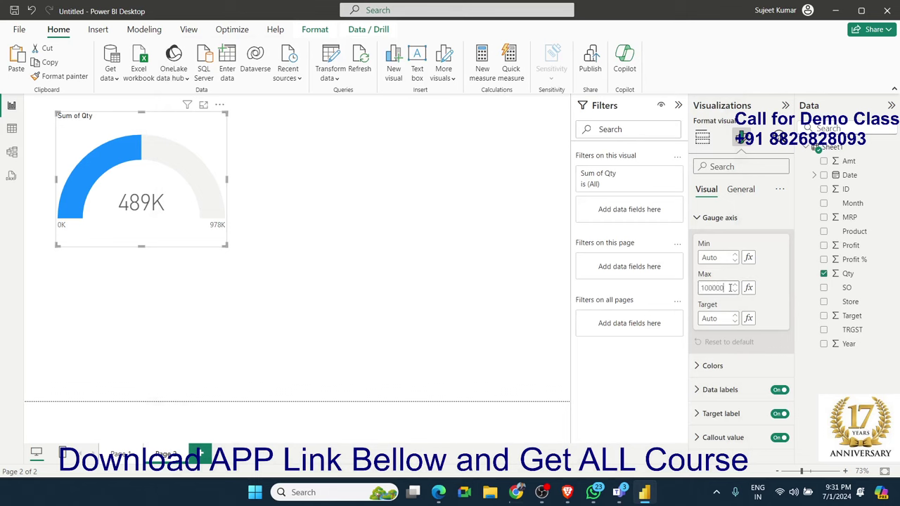
{"action": "key", "text": "Return"}
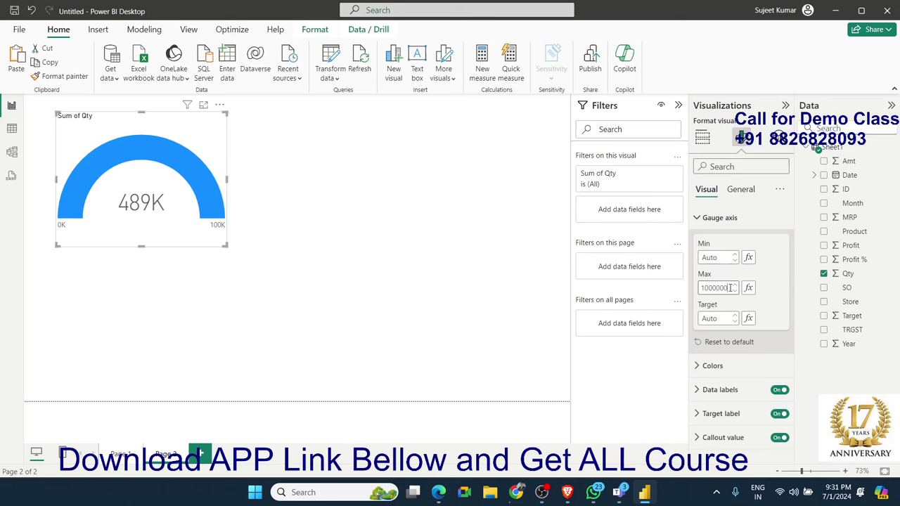
{"action": "key", "text": "Return"}
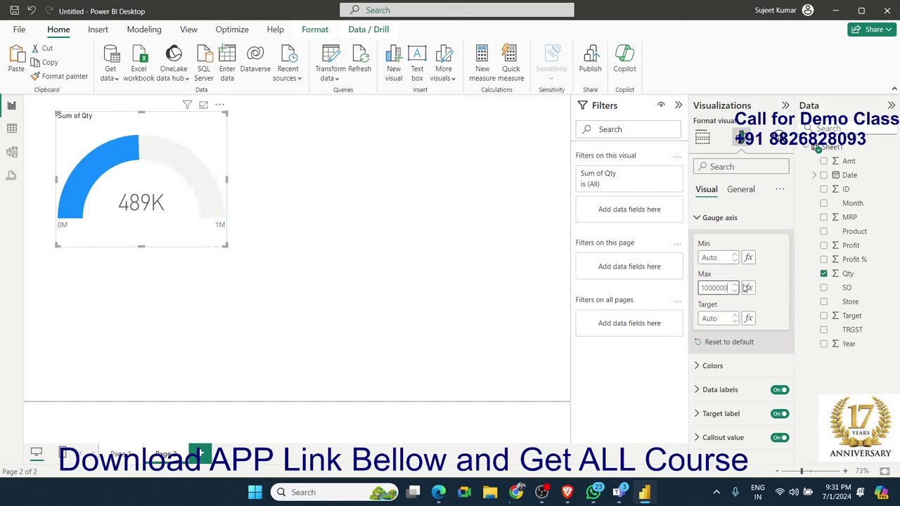
- Base the gauge axis target on Sheet1's Target field, adding a 487K target marker
{"action": "left_click", "coordinate": [749, 320]}
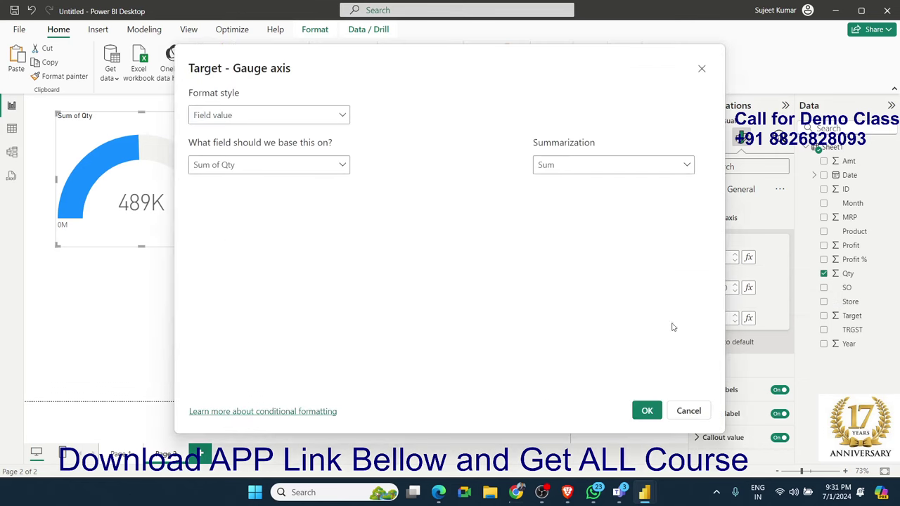
{"action": "left_click", "coordinate": [290, 169]}
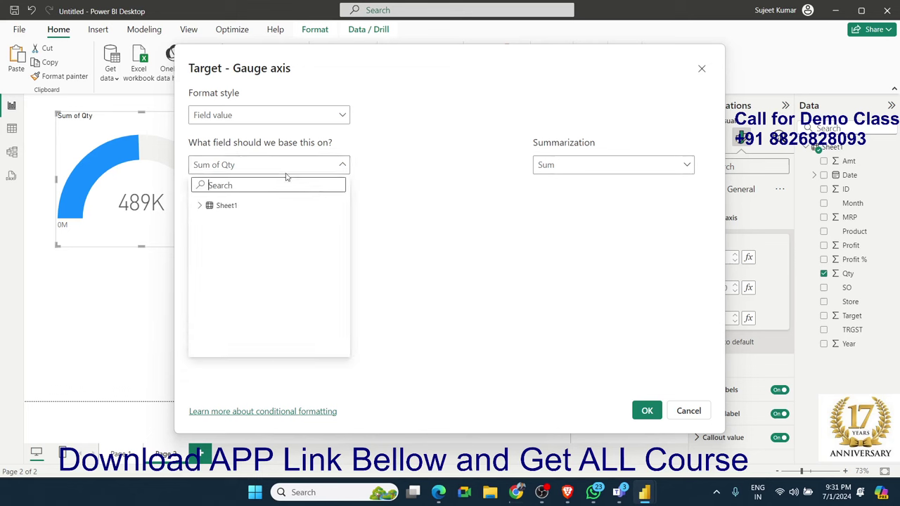
{"action": "left_click", "coordinate": [199, 206]}
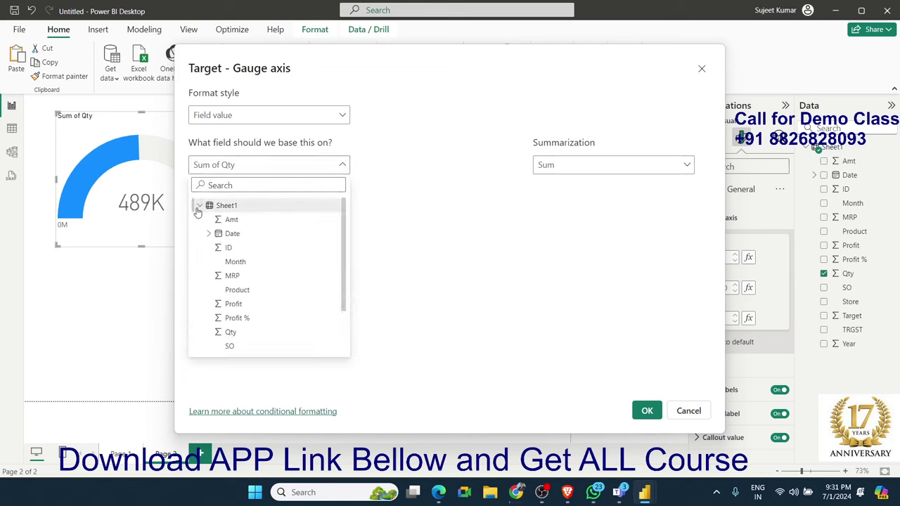
{"action": "scroll", "coordinate": [232, 331], "scroll_direction": "down", "scroll_amount": 2}
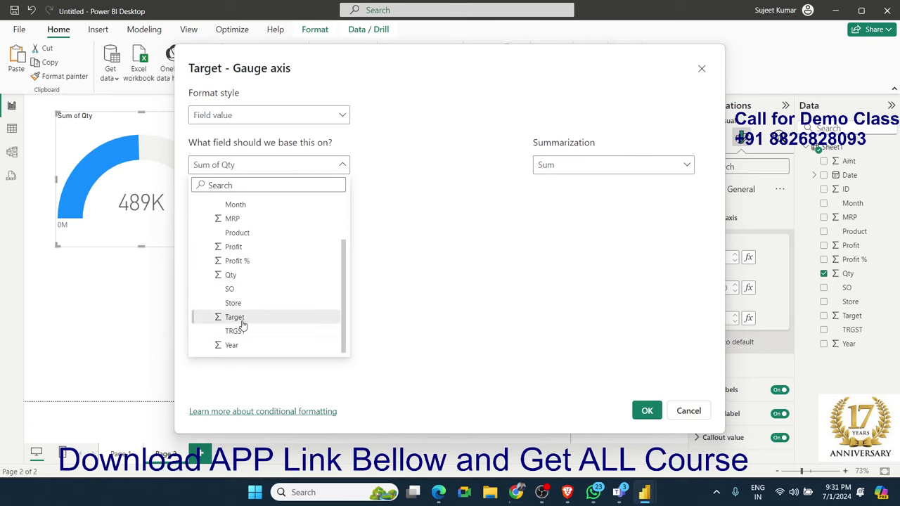
{"action": "left_click", "coordinate": [242, 318]}
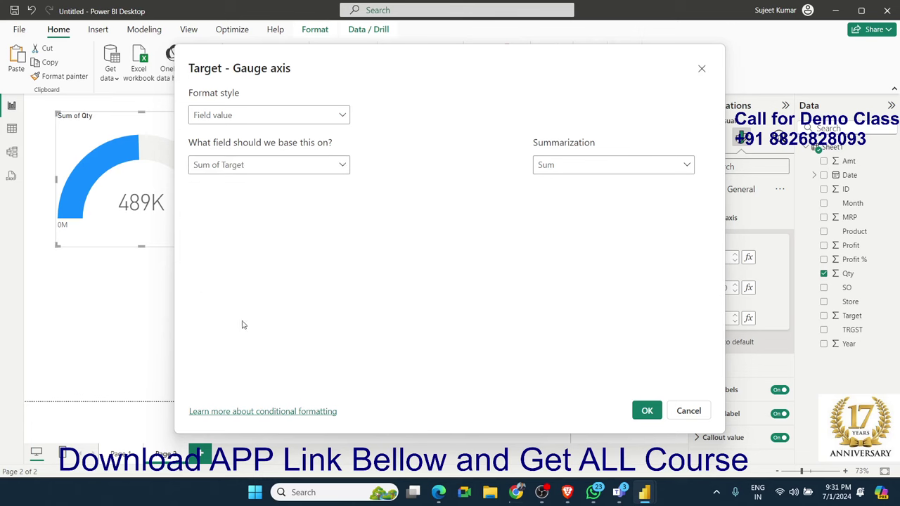
{"action": "left_click", "coordinate": [641, 410]}
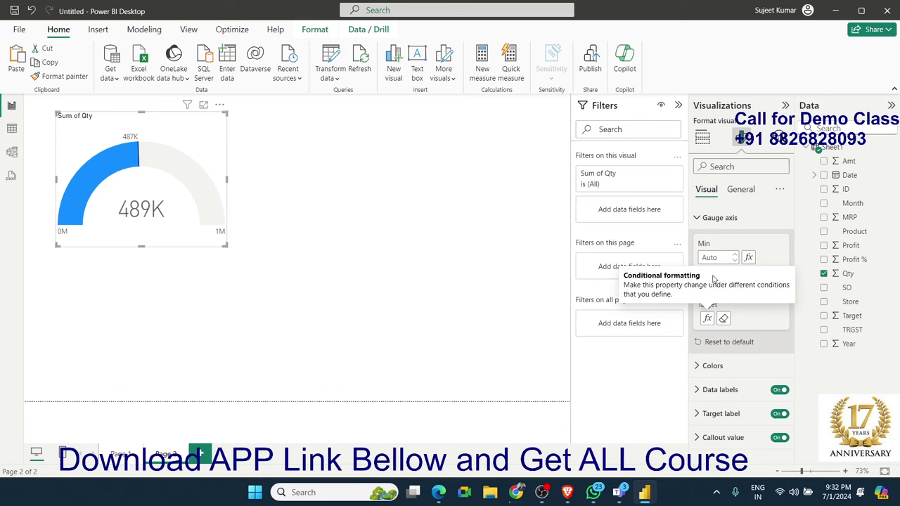
- Add Target to the gauge's Target value well, retitling it Sum of Qty and Sum of Target
{"action": "left_click", "coordinate": [701, 143]}
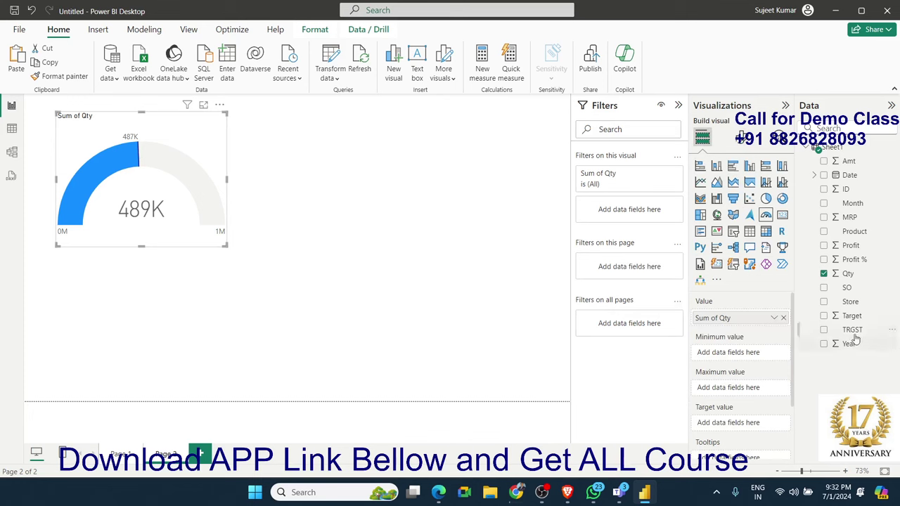
{"action": "left_click_drag", "start_coordinate": [853, 319], "coordinate": [748, 424]}
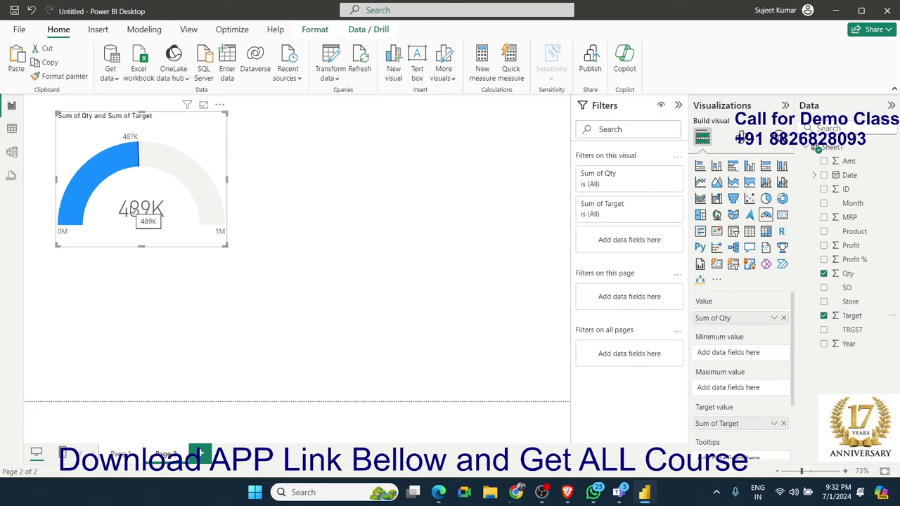
{"action": "mouse_move", "coordinate": [138, 149]}
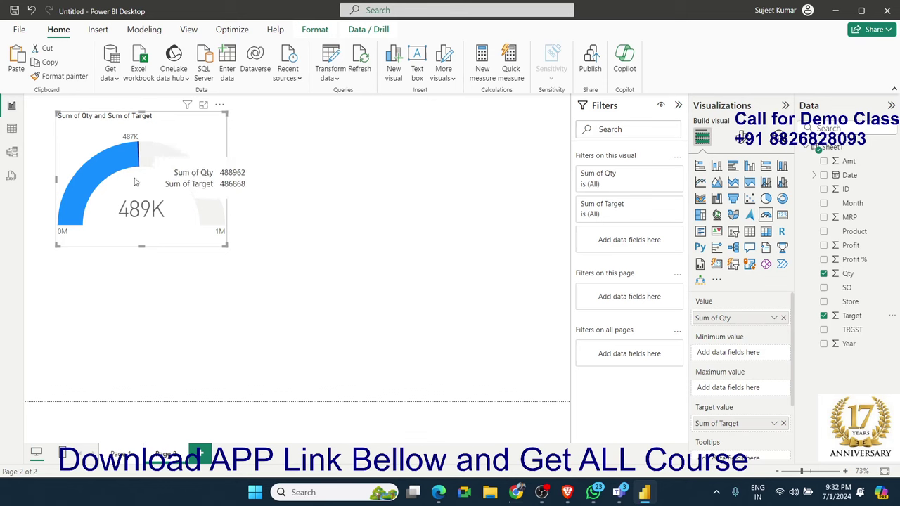
{"action": "left_click", "coordinate": [741, 138]}
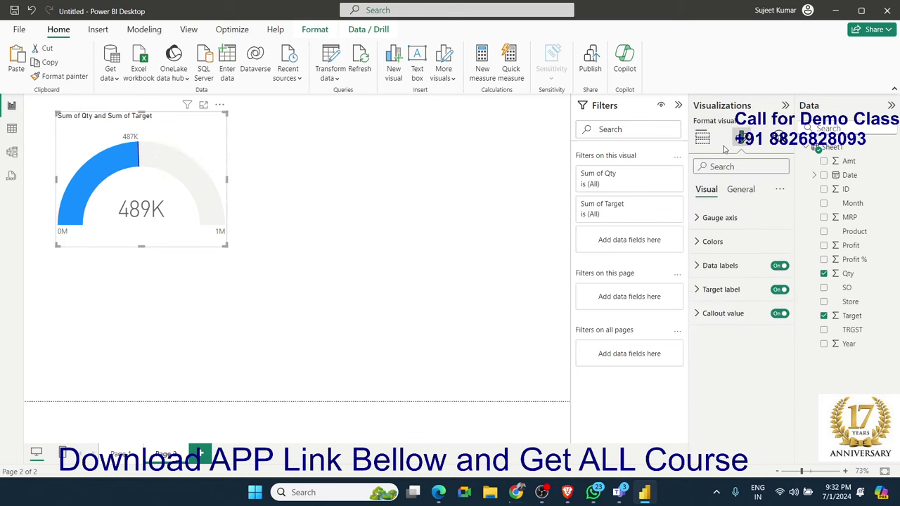
- Change the gauge's target colour to magenta so the 487K marker shows pink
{"action": "left_click", "coordinate": [738, 242]}
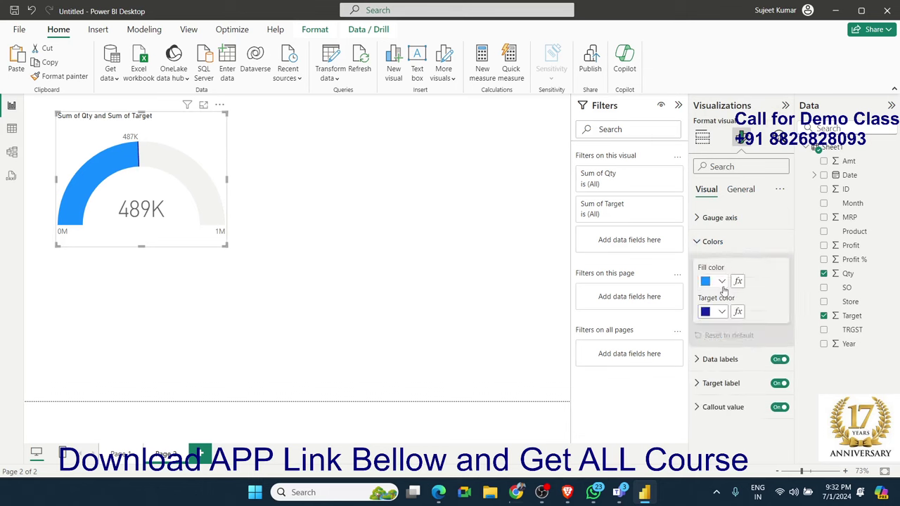
{"action": "left_click", "coordinate": [724, 315]}
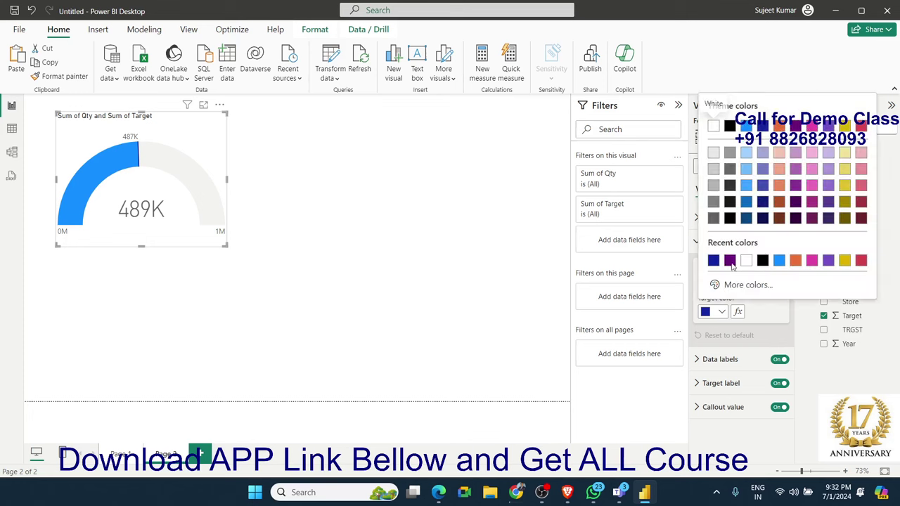
{"action": "left_click", "coordinate": [810, 262]}
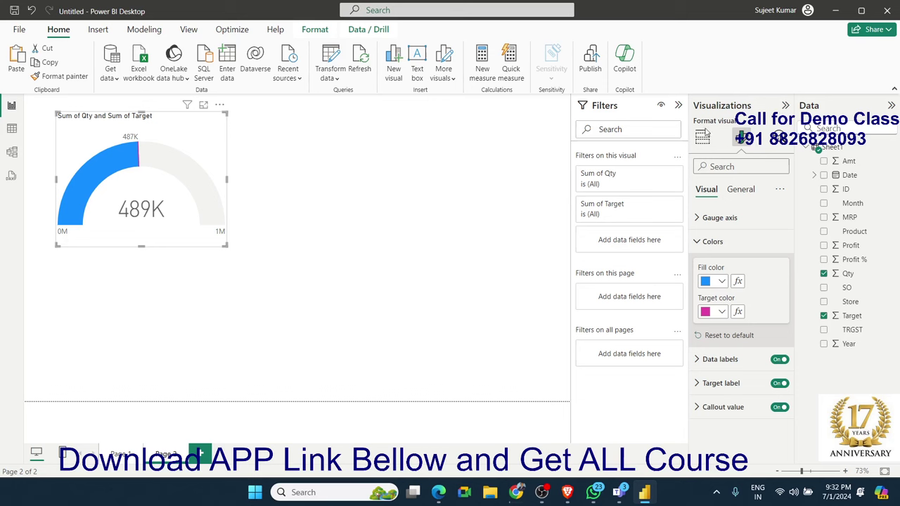
{"action": "left_click", "coordinate": [702, 136]}
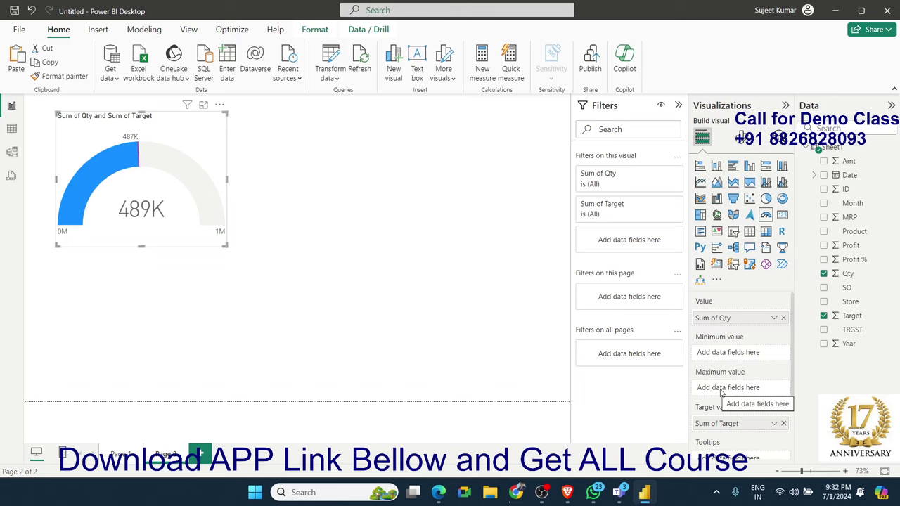
- Move Sum of Target from the Target value well into Maximum value, capping the scale at 487K
{"action": "left_click_drag", "start_coordinate": [731, 424], "coordinate": [739, 393]}
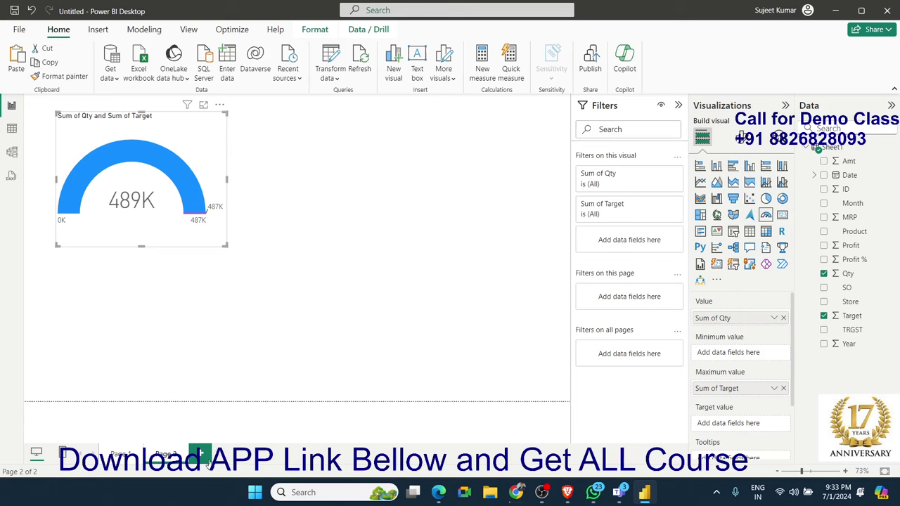
- On new page 3, add a gauge with Sum of Qty as value and Sum of Target as maximum
{"action": "left_click", "coordinate": [202, 455]}
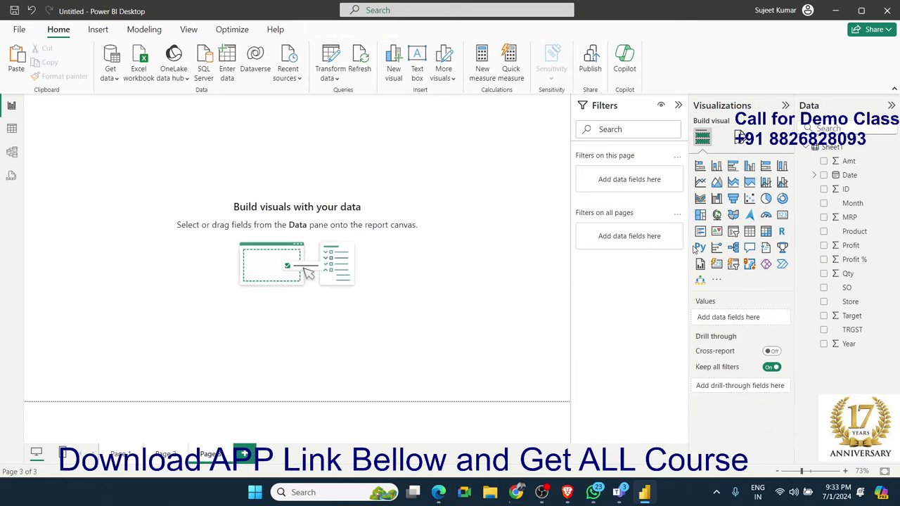
{"action": "left_click", "coordinate": [766, 214]}
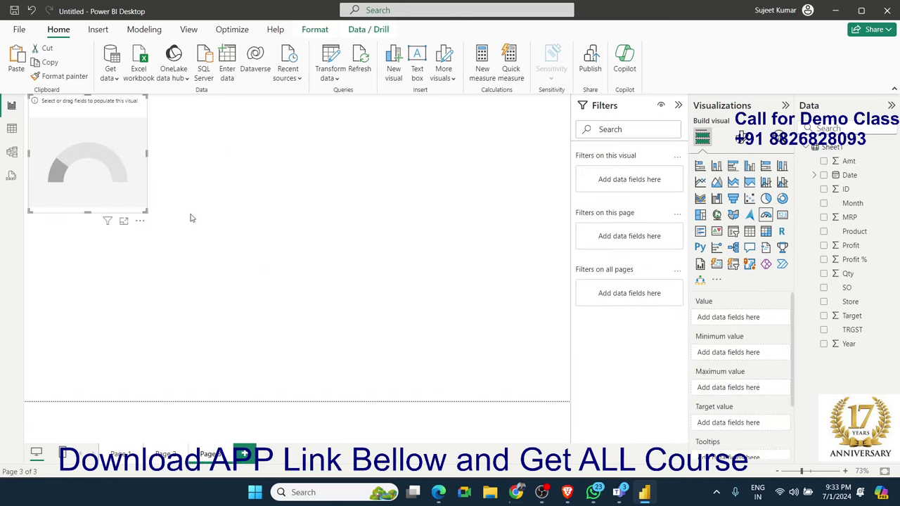
{"action": "left_click_drag", "start_coordinate": [145, 210], "coordinate": [289, 256]}
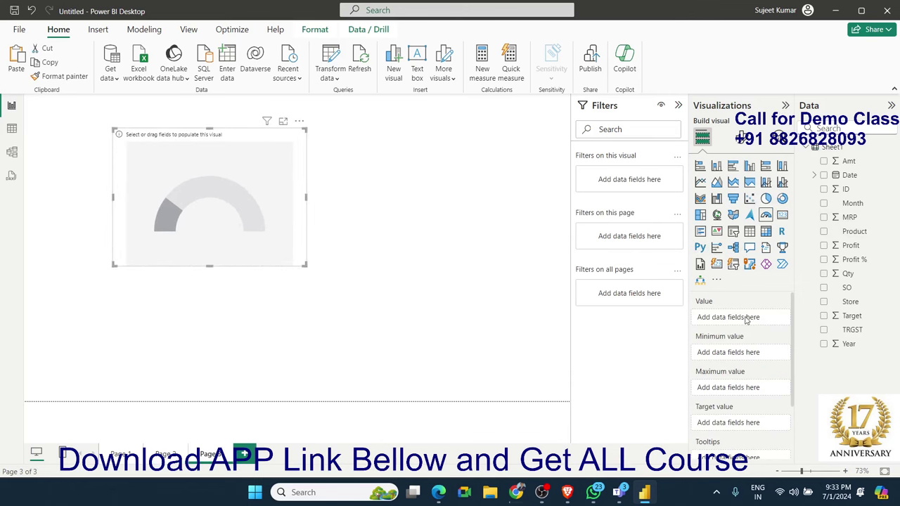
{"action": "left_click_drag", "start_coordinate": [848, 274], "coordinate": [745, 322]}
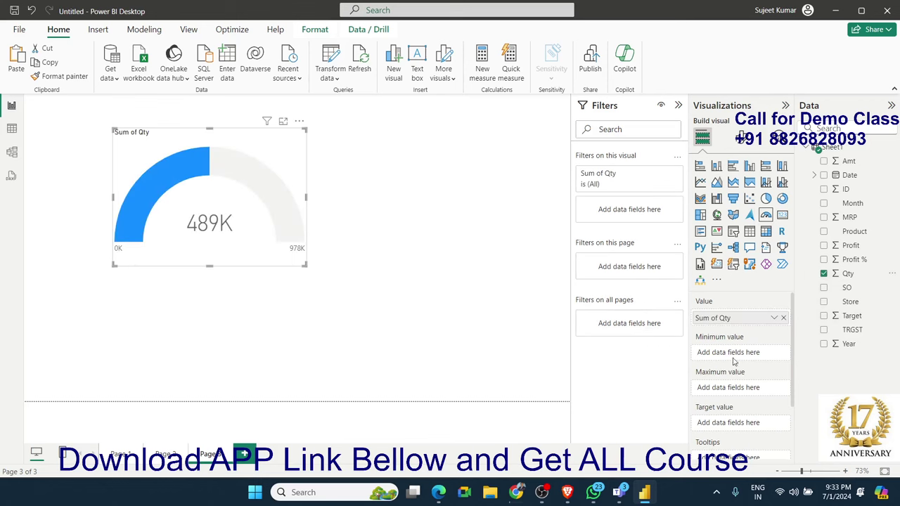
{"action": "mouse_move", "coordinate": [847, 316]}
{"action": "left_mouse_down"}
{"action": "mouse_move", "coordinate": [746, 389]}
{"action": "mouse_move", "coordinate": [731, 420]}
{"action": "mouse_move", "coordinate": [731, 390]}
{"action": "left_mouse_up"}
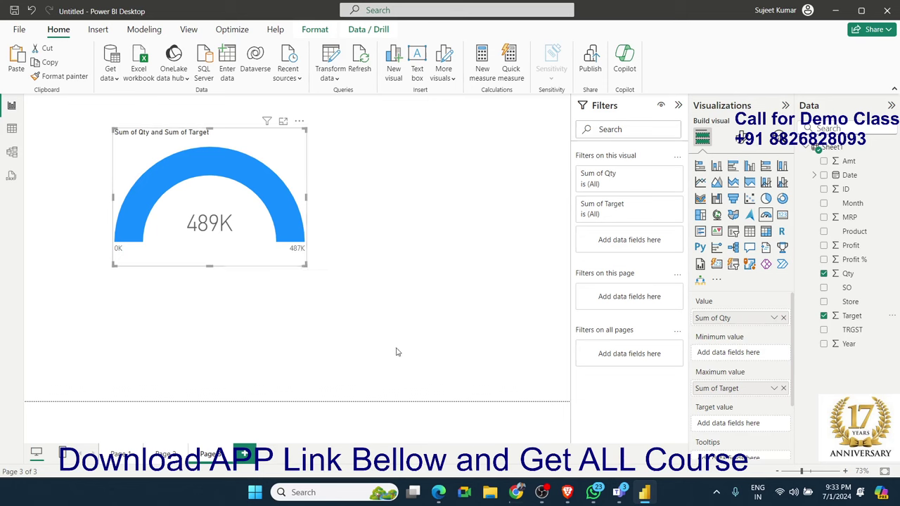
{"action": "left_click", "coordinate": [371, 350]}
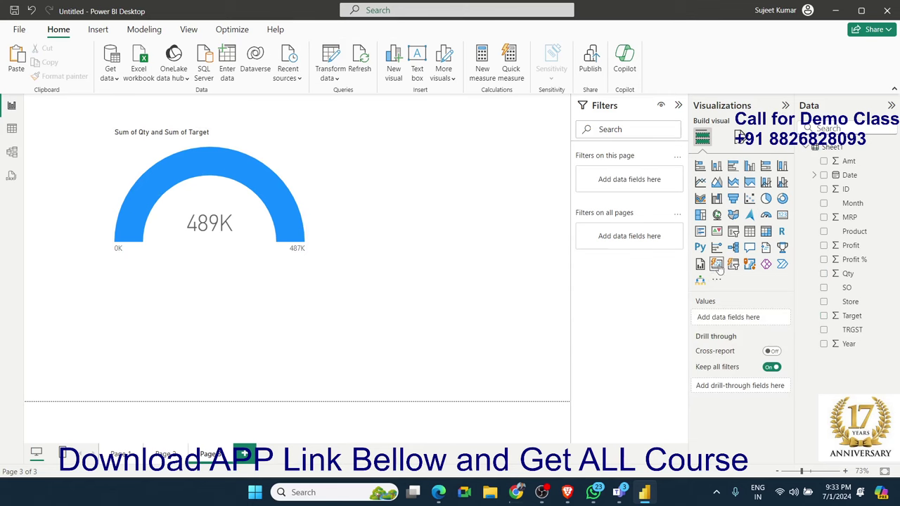
- Add a slicer at the top right of page 3 filled with the SO values
{"action": "left_click", "coordinate": [733, 234]}
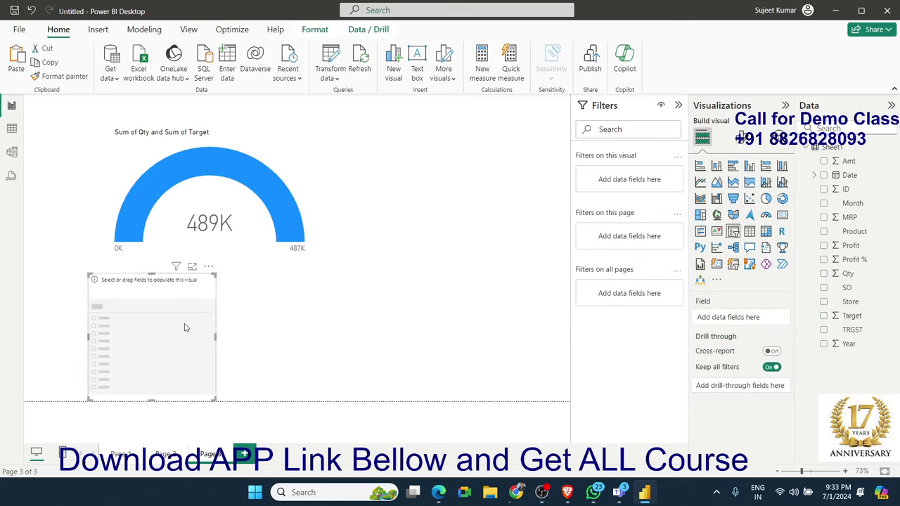
{"action": "mouse_move", "coordinate": [184, 316]}
{"action": "left_mouse_down"}
{"action": "mouse_move", "coordinate": [475, 238]}
{"action": "mouse_move", "coordinate": [521, 170]}
{"action": "left_mouse_up"}
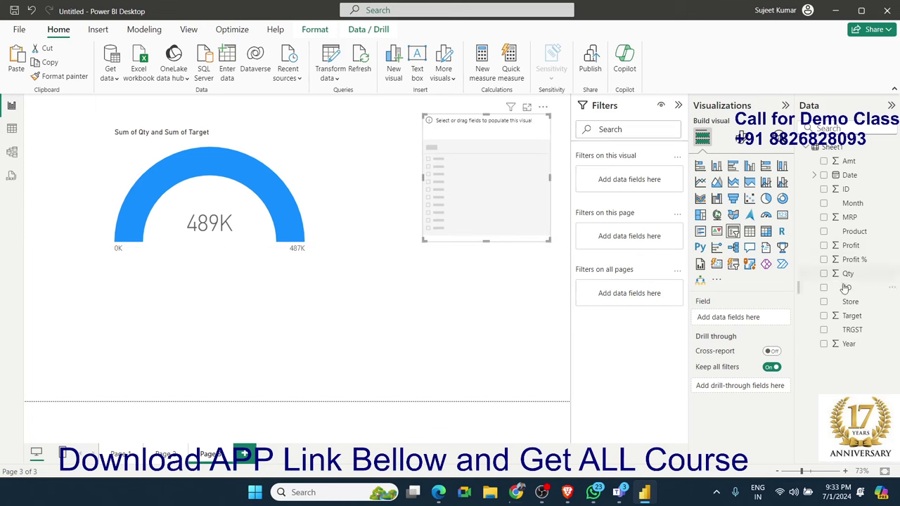
{"action": "mouse_move", "coordinate": [849, 291]}
{"action": "left_mouse_down"}
{"action": "mouse_move", "coordinate": [485, 225]}
{"action": "mouse_move", "coordinate": [486, 327]}
{"action": "left_mouse_up"}
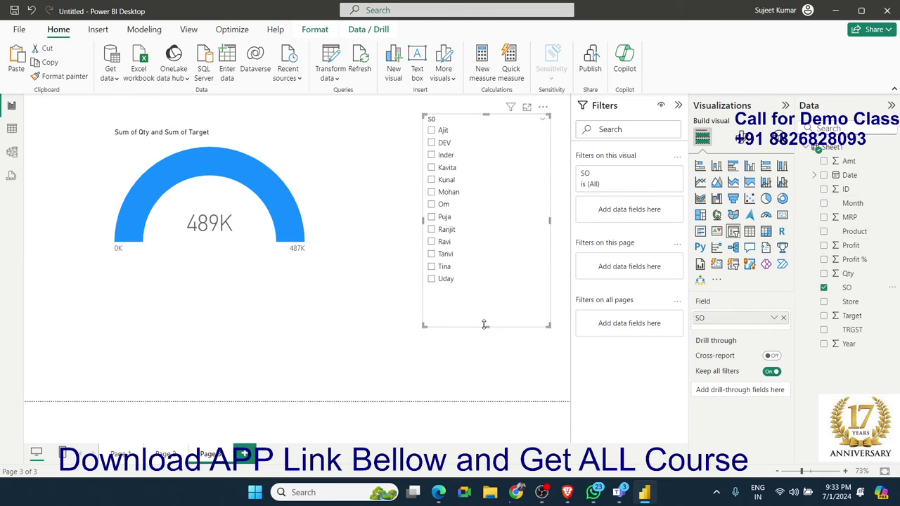
- Filter the gauge by each salesperson in turn, then remove SO from the slicer
{"action": "left_click", "coordinate": [431, 131]}
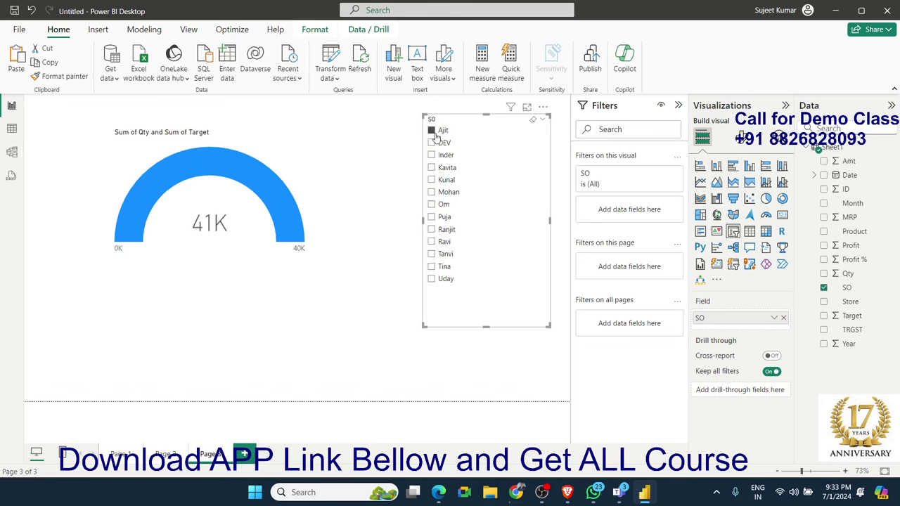
{"action": "left_click", "coordinate": [432, 142]}
{"action": "left_click", "coordinate": [432, 156]}
{"action": "left_click", "coordinate": [432, 168]}
{"action": "left_click", "coordinate": [431, 180]}
{"action": "left_click", "coordinate": [432, 192]}
{"action": "left_click", "coordinate": [432, 205]}
{"action": "left_click", "coordinate": [431, 216]}
{"action": "left_click", "coordinate": [432, 229]}
{"action": "left_click", "coordinate": [431, 242]}
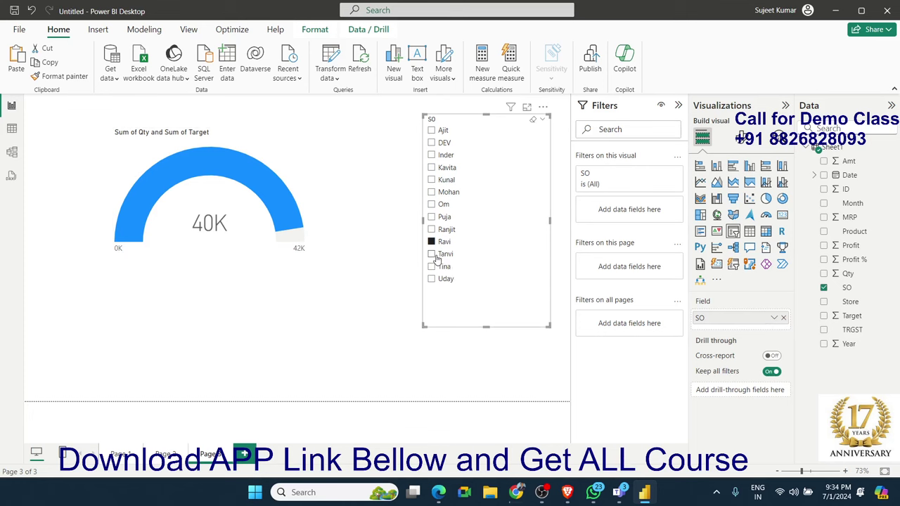
{"action": "left_click", "coordinate": [432, 255]}
{"action": "left_click", "coordinate": [433, 267]}
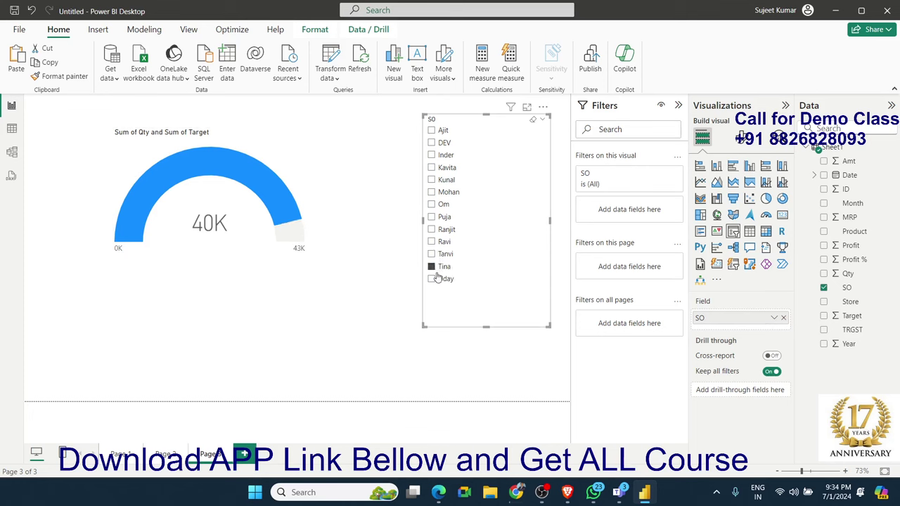
{"action": "left_click", "coordinate": [440, 281]}
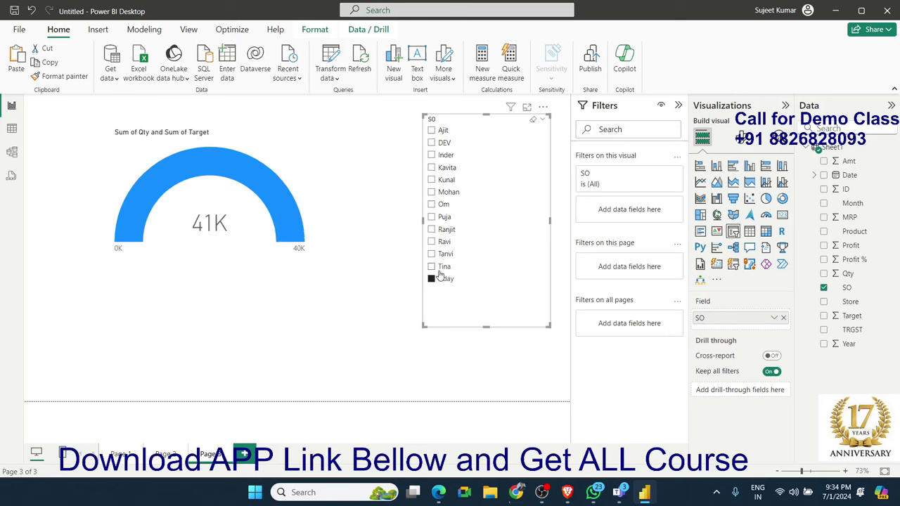
{"action": "left_click", "coordinate": [440, 270]}
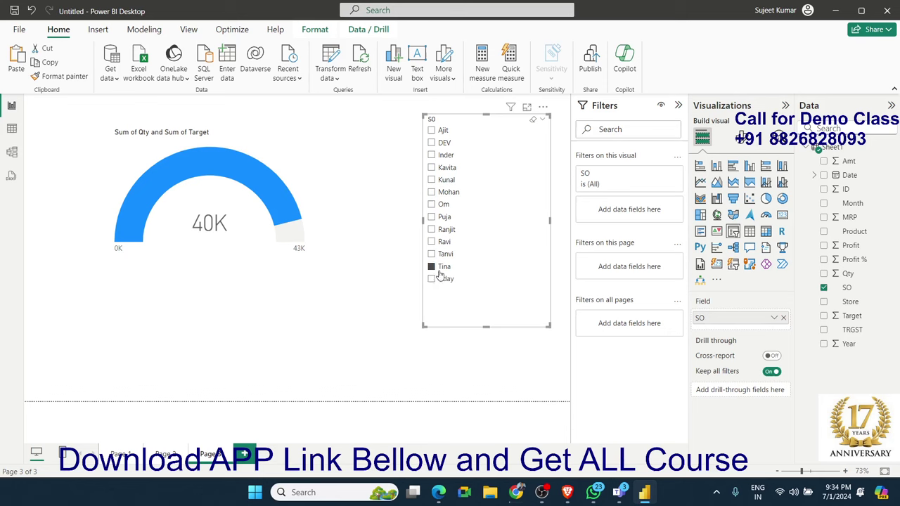
{"action": "left_click", "coordinate": [784, 319]}
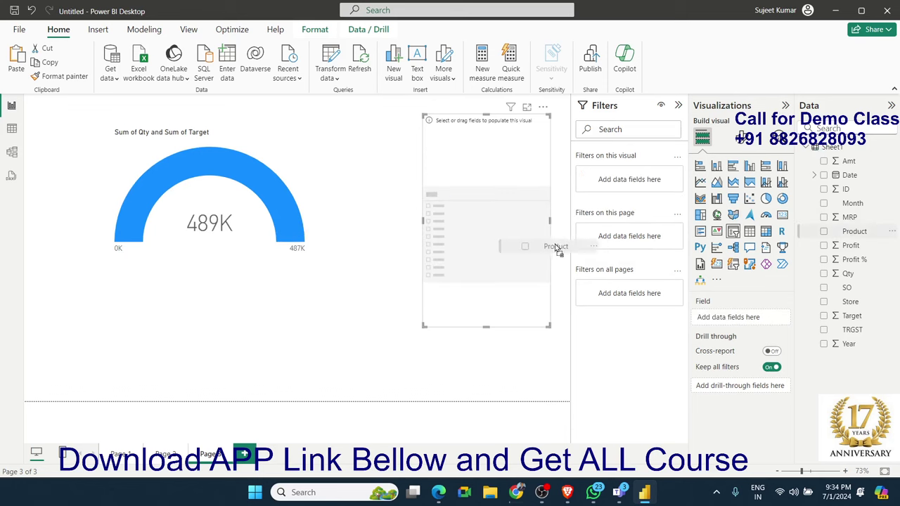
- Fill the page-3 slicer with Product values and filter the gauge to GS, Excel, Access and Power BI
{"action": "left_click_drag", "start_coordinate": [523, 245], "coordinate": [522, 243]}
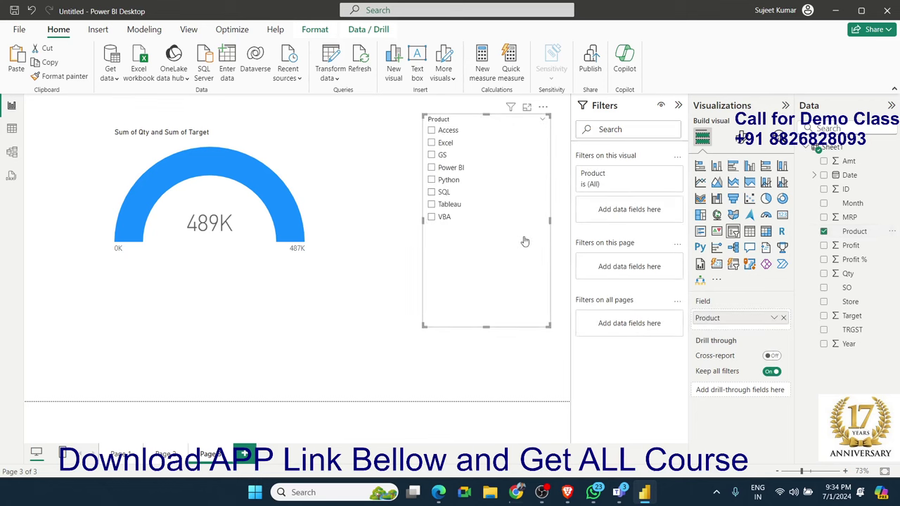
{"action": "left_click", "coordinate": [432, 155]}
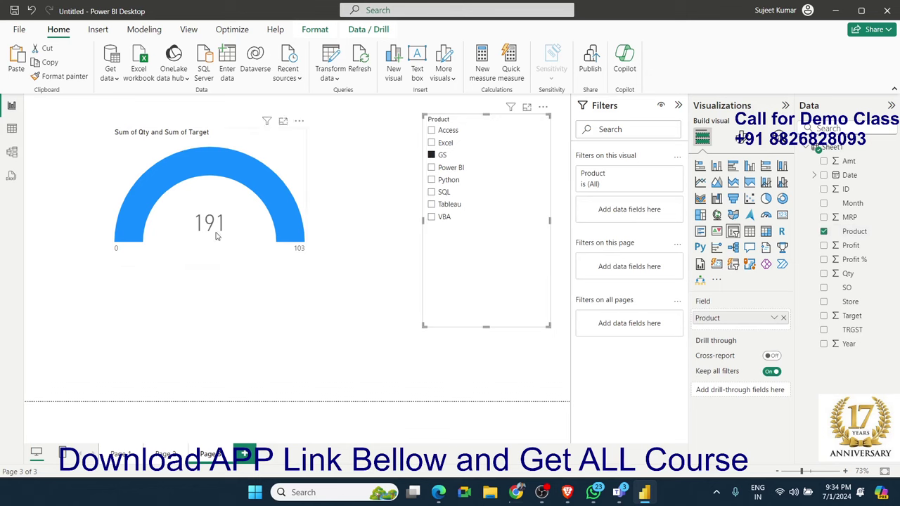
{"action": "left_click", "coordinate": [440, 143]}
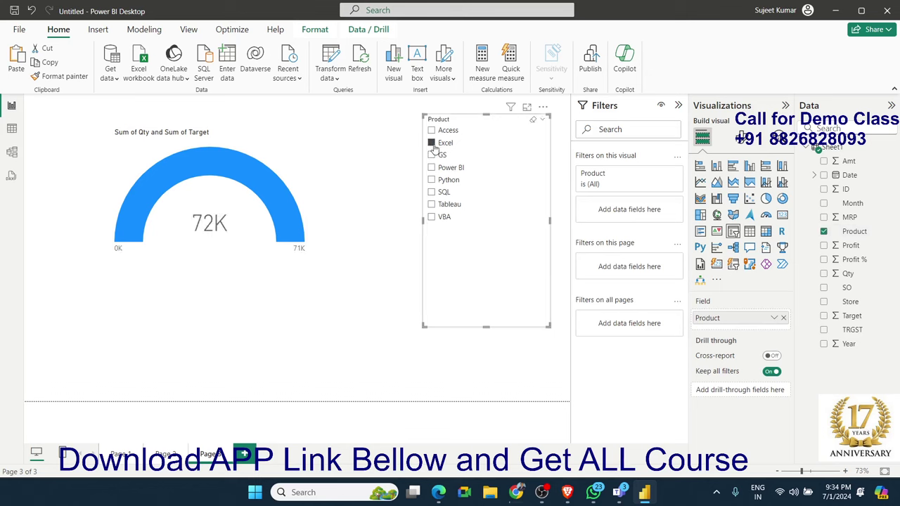
{"action": "left_click", "coordinate": [436, 132]}
{"action": "left_click", "coordinate": [432, 154]}
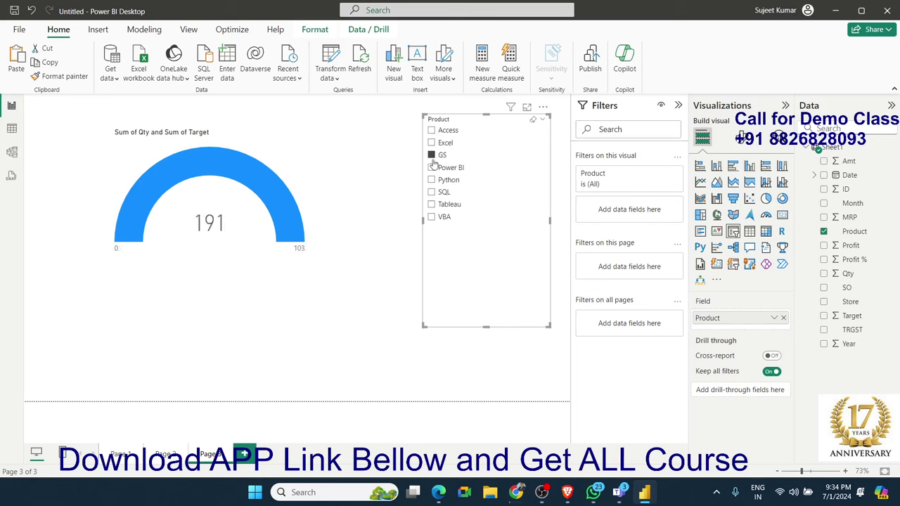
{"action": "left_click", "coordinate": [432, 167]}
- Filter the gauge to Python, SQL, Tableau and finally VBA, then select page 2's Qty-versus-Target gauge
{"action": "left_click", "coordinate": [431, 180]}
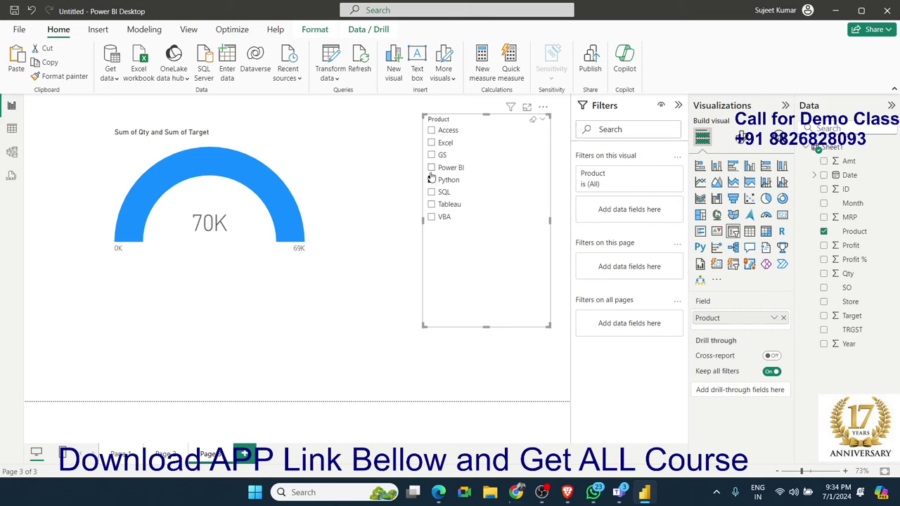
{"action": "left_click", "coordinate": [432, 168]}
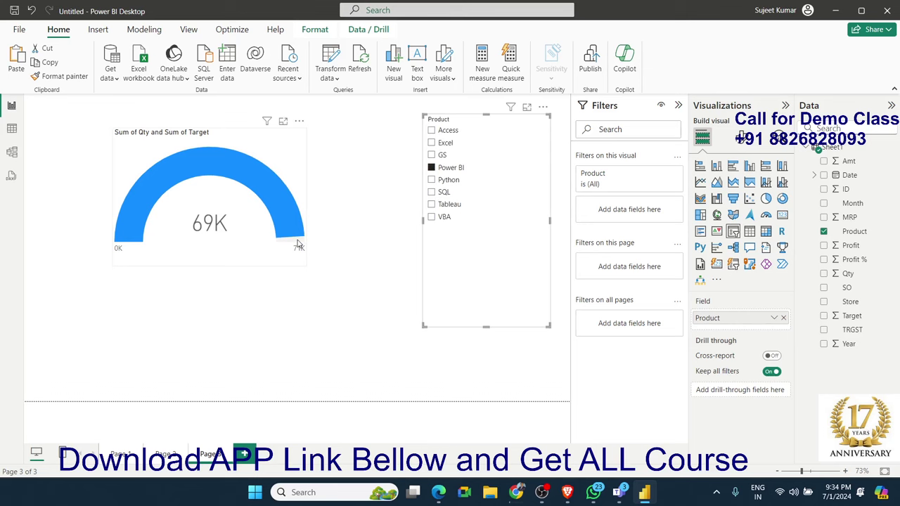
{"action": "left_click", "coordinate": [431, 192]}
{"action": "left_click", "coordinate": [430, 204]}
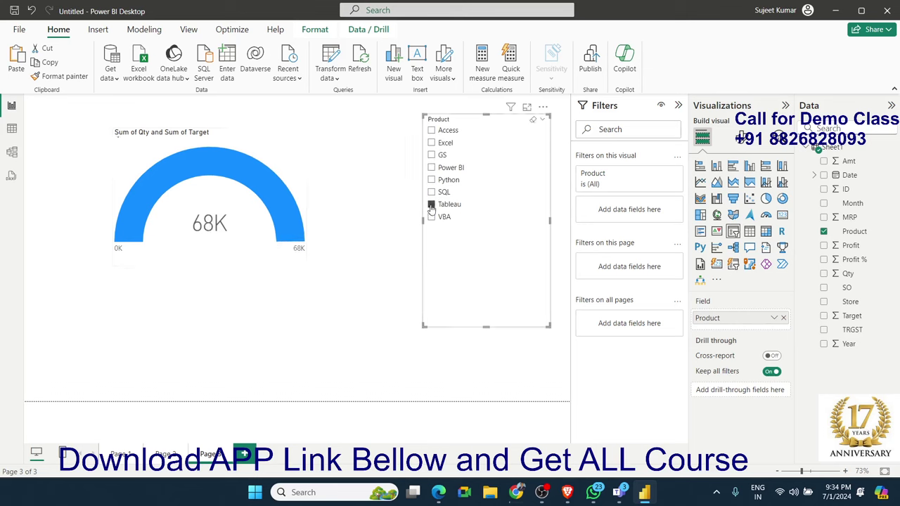
{"action": "left_click", "coordinate": [431, 216]}
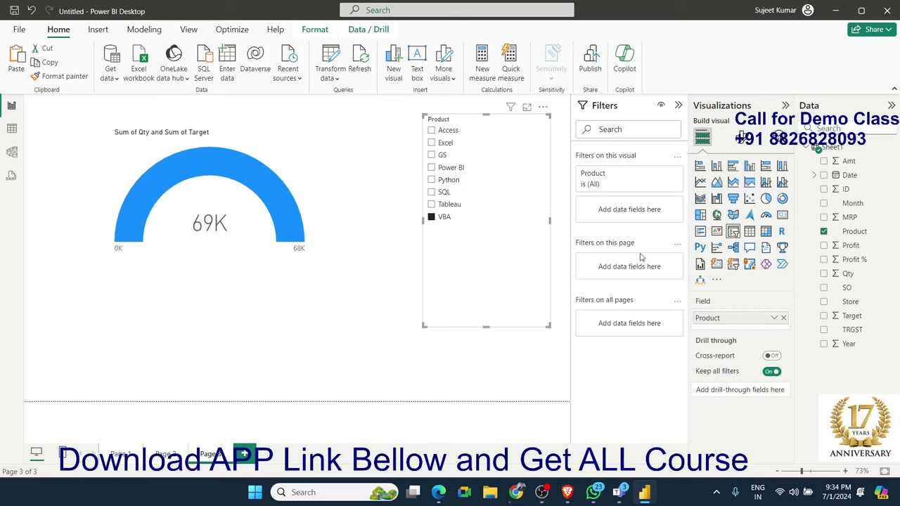
{"action": "left_click", "coordinate": [168, 453]}
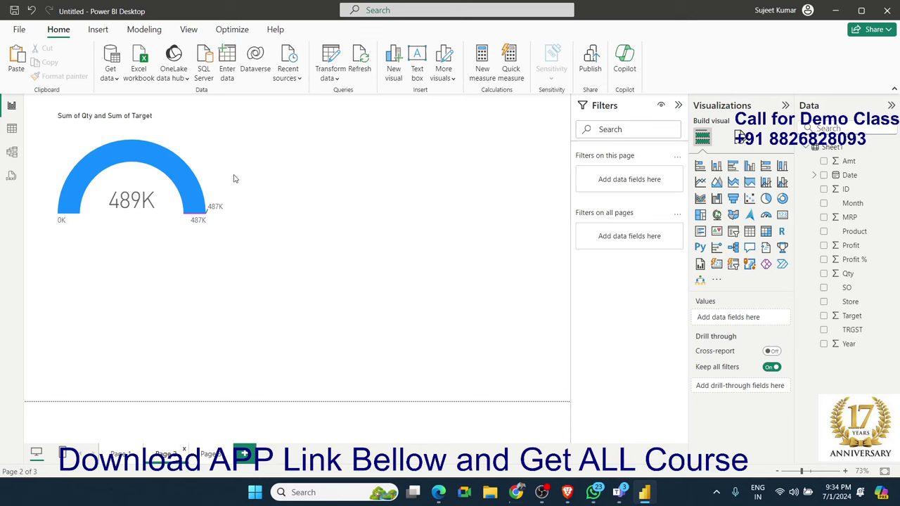
{"action": "left_click", "coordinate": [213, 177]}
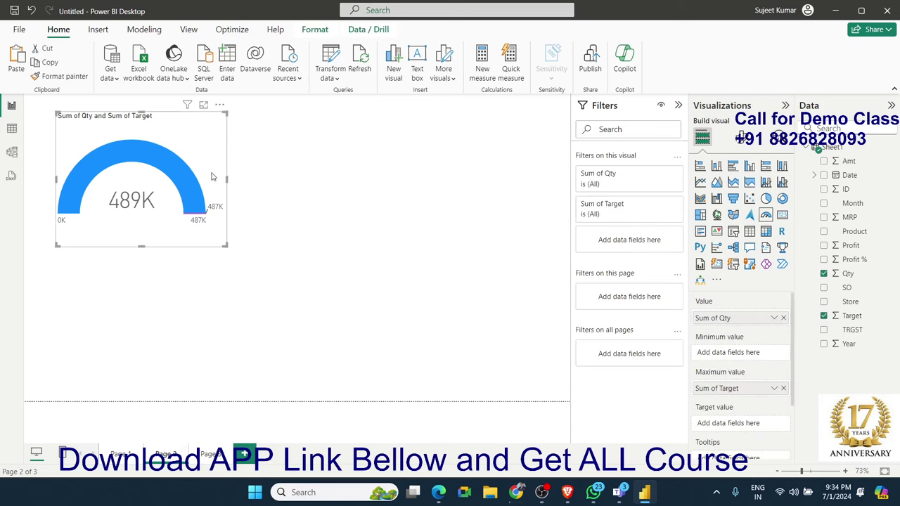
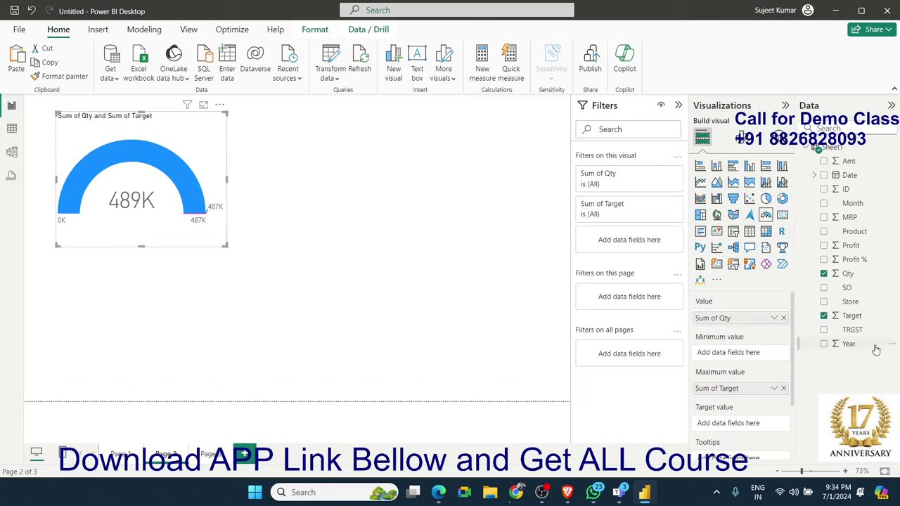
- Show the Format visual options for the Sum of Qty / Sum of Target gauge
{"action": "left_click", "coordinate": [747, 143]}
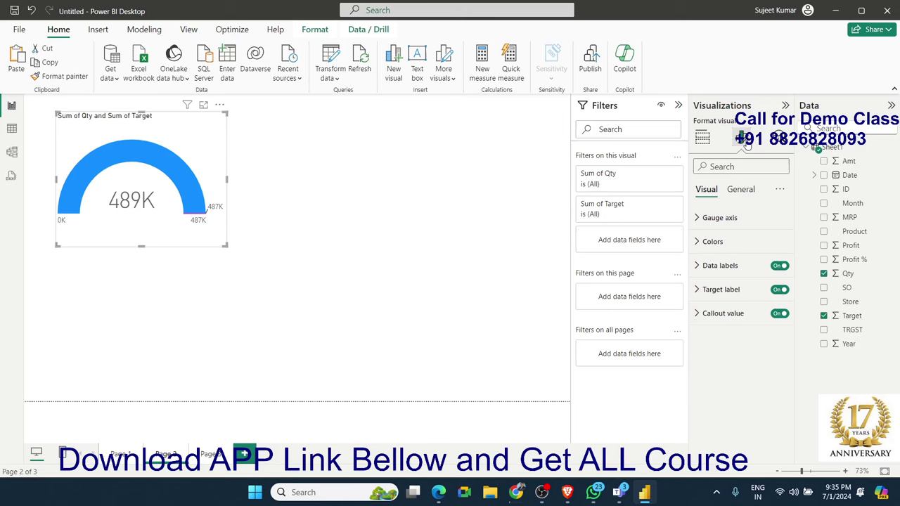
- Expand the gauge's axis, colour and data label sections, and switch data labels off and back on
{"action": "left_click", "coordinate": [720, 219]}
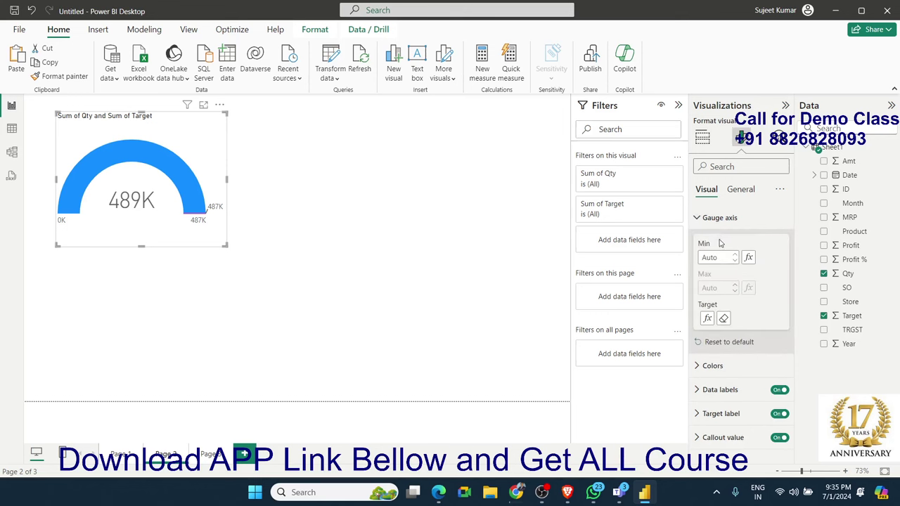
{"action": "left_click", "coordinate": [700, 366]}
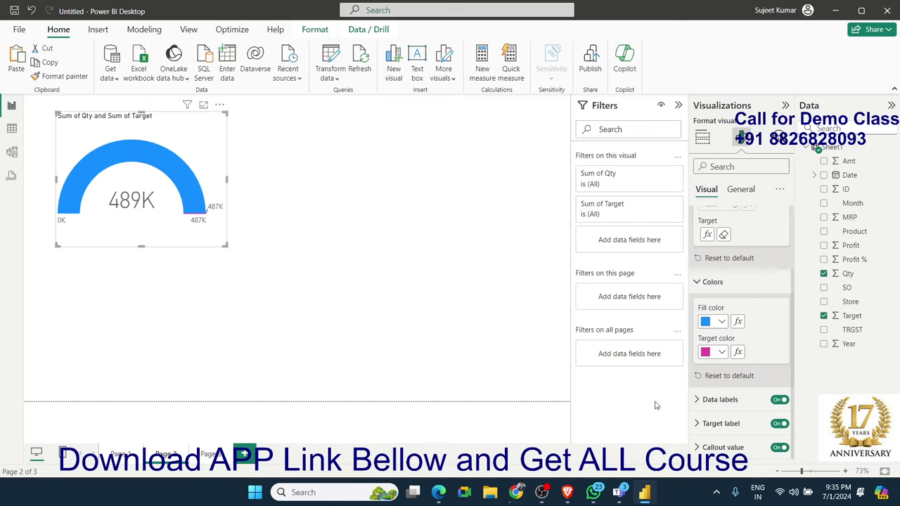
{"action": "left_click", "coordinate": [724, 405]}
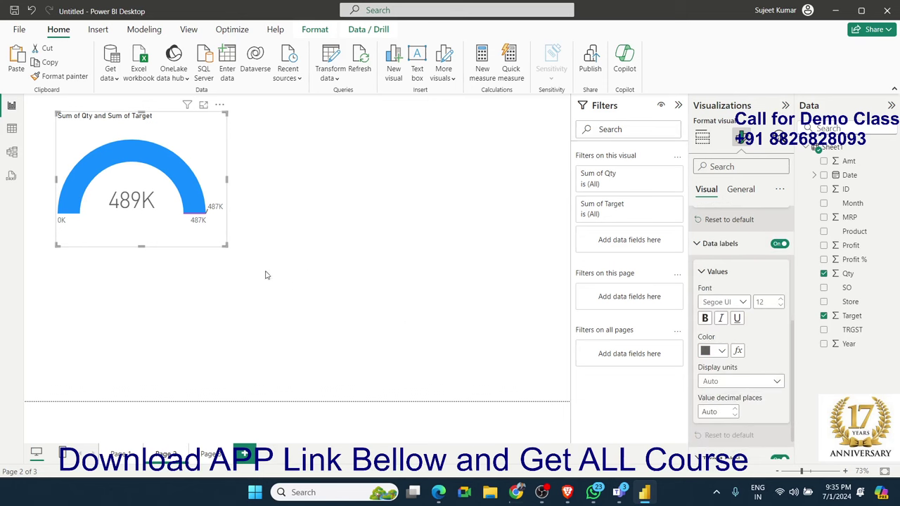
{"action": "left_click", "coordinate": [780, 244]}
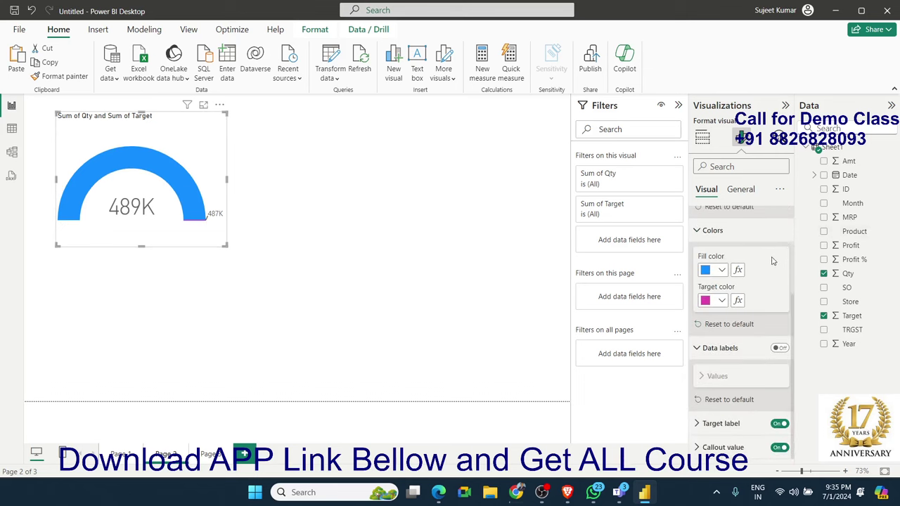
{"action": "left_click", "coordinate": [780, 349]}
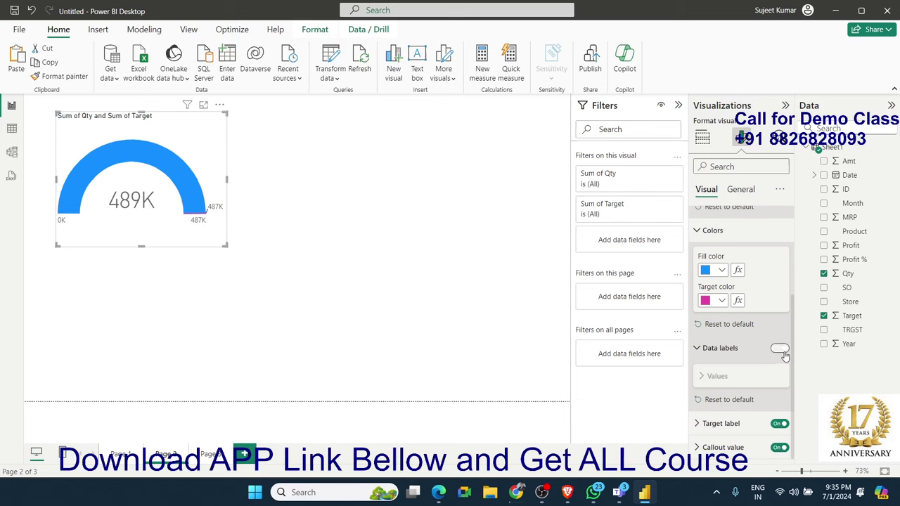
{"action": "scroll", "coordinate": [784, 356], "scroll_direction": "down", "scroll_amount": 3}
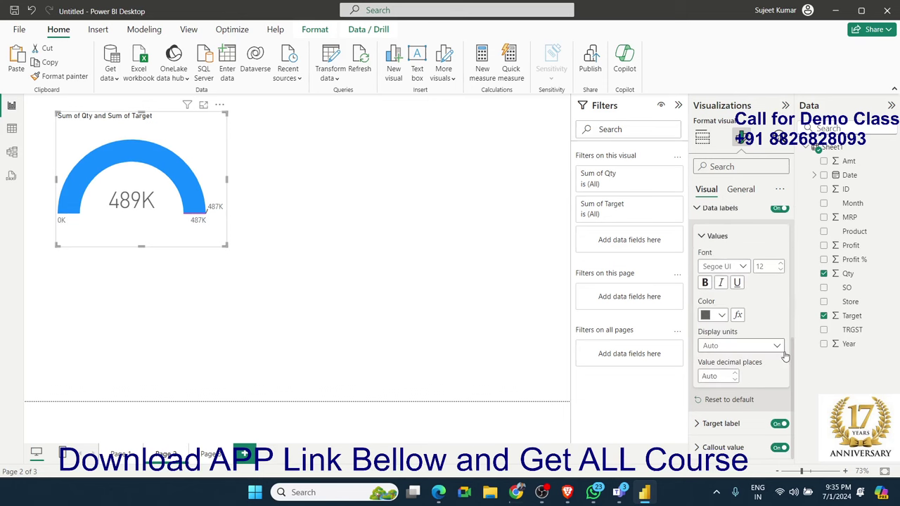
- Make the gauge's data labels bold italic, and toggle the target label and callout value off and on
{"action": "left_click", "coordinate": [706, 284]}
{"action": "left_click", "coordinate": [721, 284]}
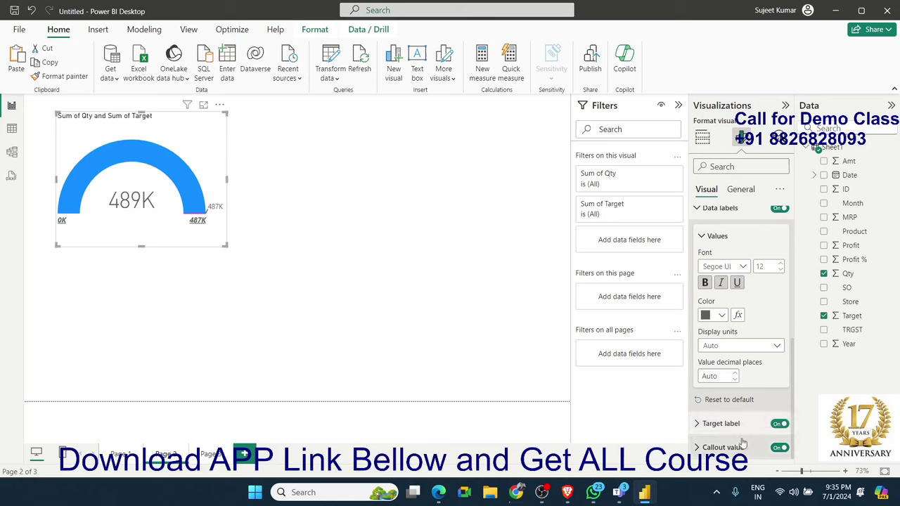
{"action": "left_click", "coordinate": [780, 424]}
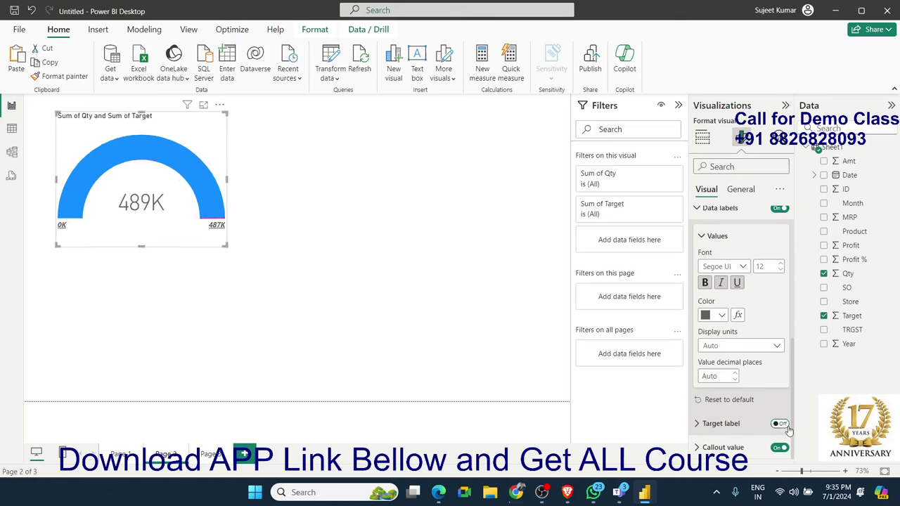
{"action": "left_click", "coordinate": [780, 424]}
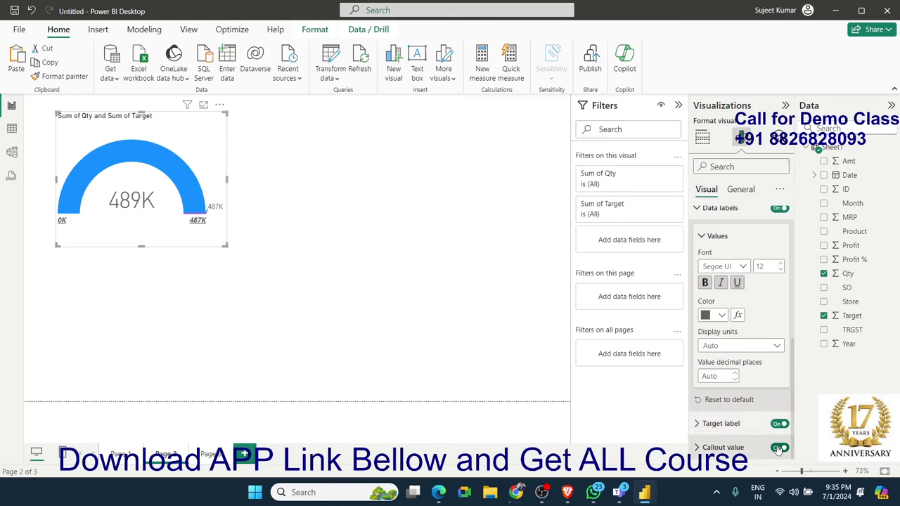
{"action": "left_click", "coordinate": [779, 448]}
{"action": "left_click", "coordinate": [779, 447]}
- Reset the target label's value settings to default and bring up the General formatting options
{"action": "left_click", "coordinate": [703, 424]}
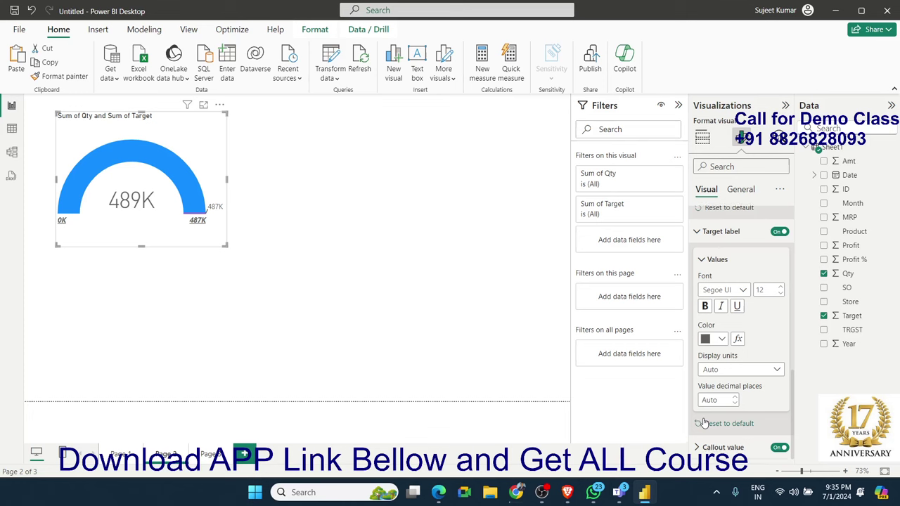
{"action": "left_click", "coordinate": [705, 422]}
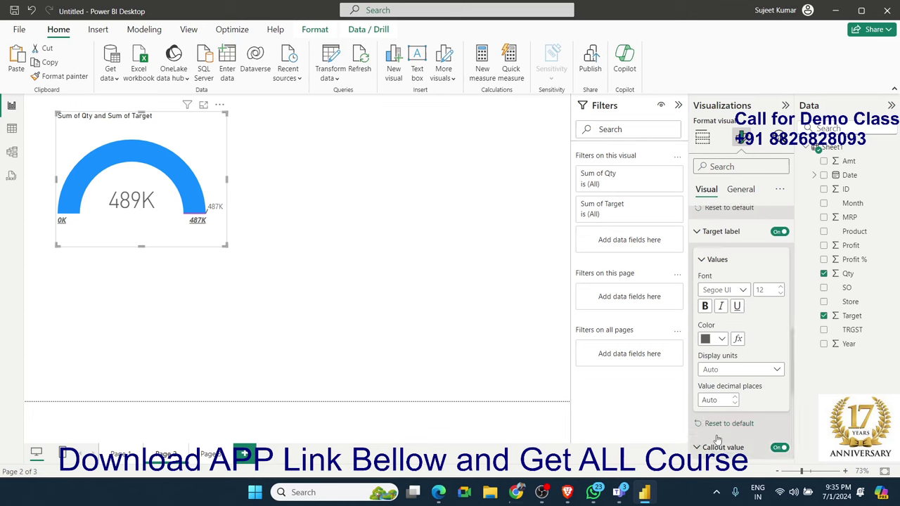
{"action": "scroll", "coordinate": [730, 433], "scroll_direction": "down", "scroll_amount": 1}
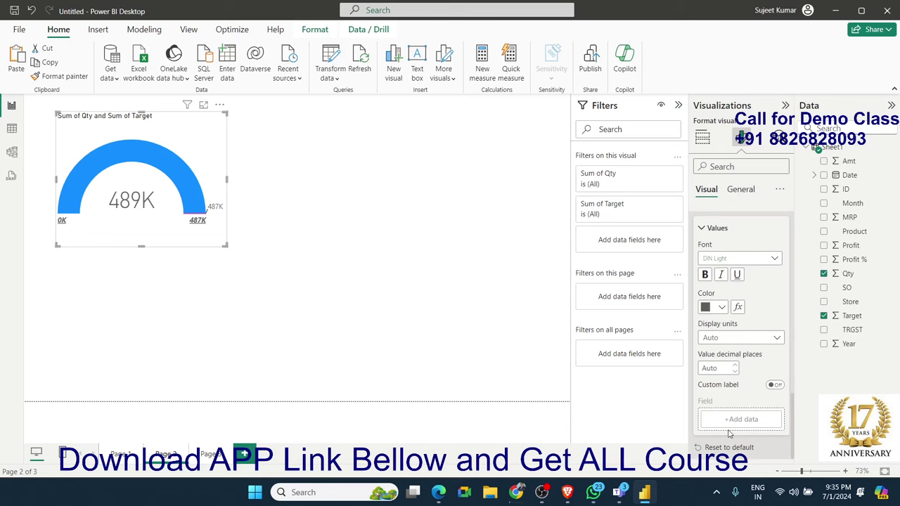
{"action": "scroll", "coordinate": [729, 434], "scroll_direction": "up", "scroll_amount": 2}
{"action": "scroll", "coordinate": [729, 434], "scroll_direction": "down", "scroll_amount": 2}
{"action": "scroll", "coordinate": [777, 365], "scroll_direction": "up", "scroll_amount": 2}
{"action": "scroll", "coordinate": [777, 366], "scroll_direction": "up", "scroll_amount": 2}
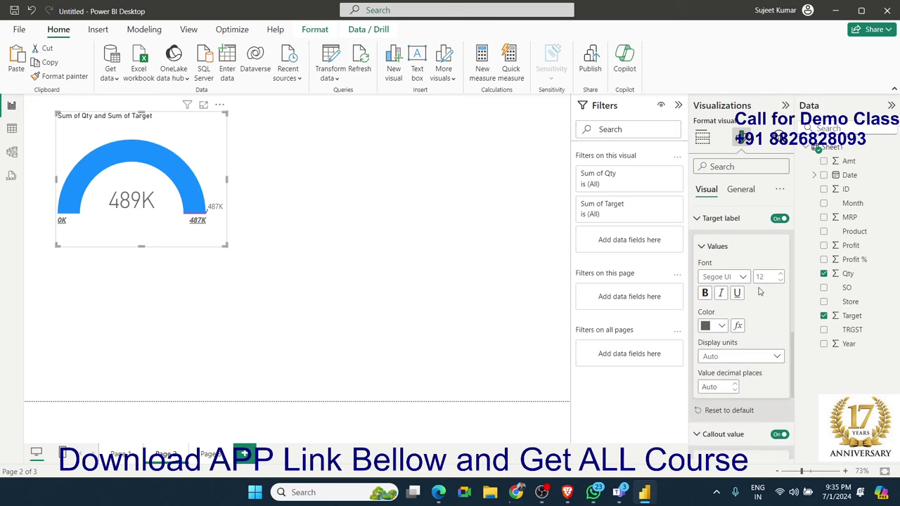
{"action": "scroll", "coordinate": [759, 291], "scroll_direction": "up", "scroll_amount": 3}
{"action": "left_click", "coordinate": [734, 195]}
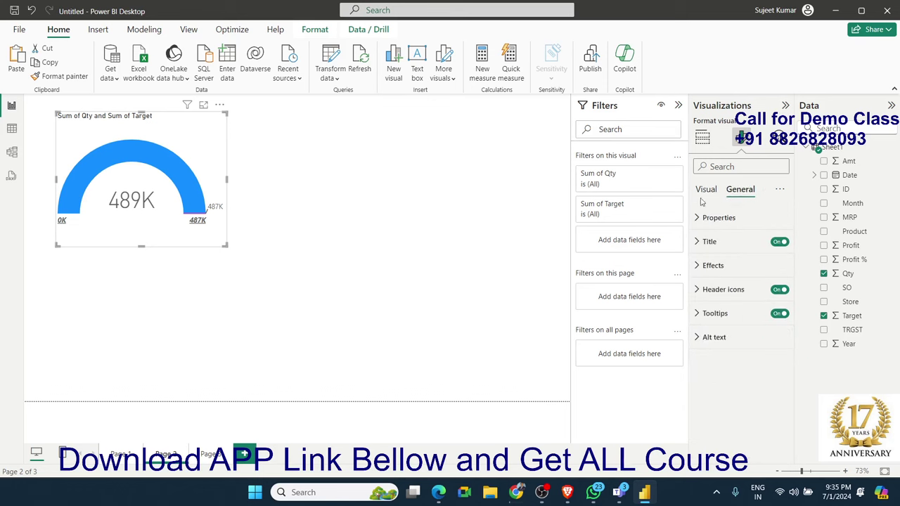
- Return to the Build visual pane and switch to report Page 1
{"action": "left_click", "coordinate": [703, 138]}
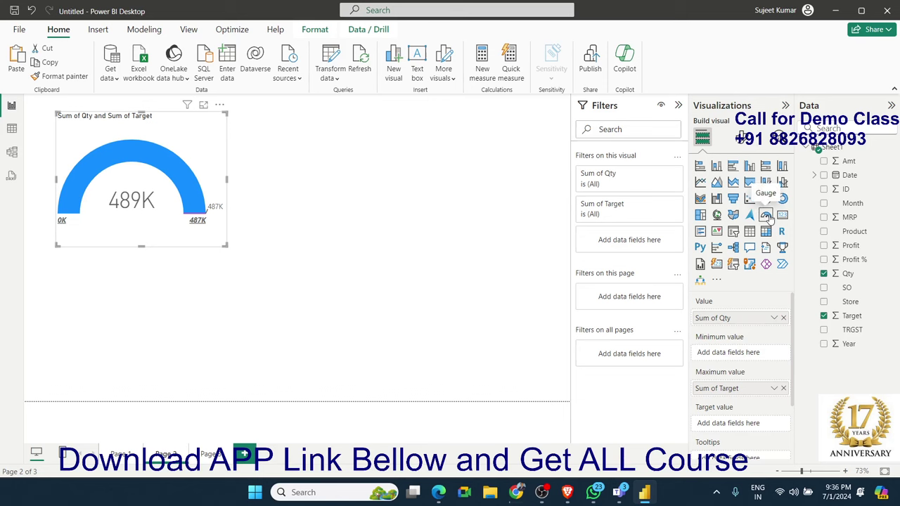
{"action": "left_click", "coordinate": [119, 457]}
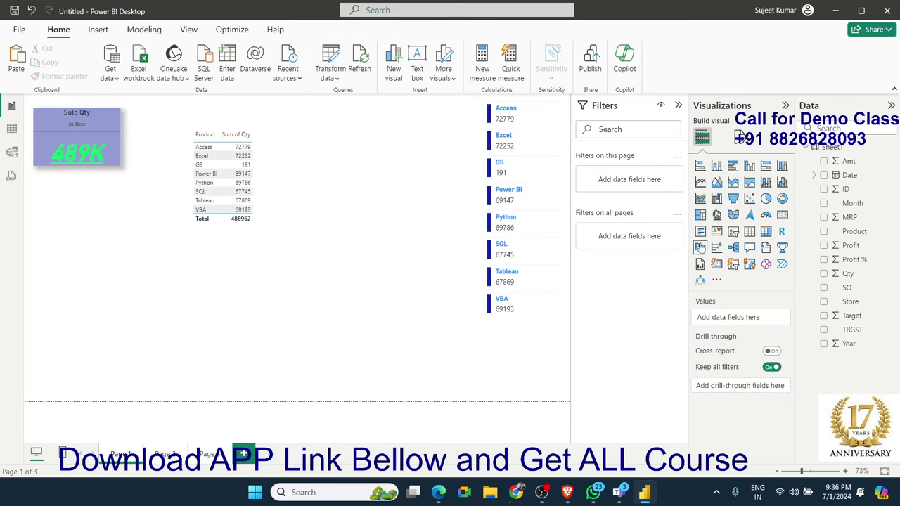
- Add a slicer beside the product table, put Year in it and make it taller
{"action": "left_click", "coordinate": [734, 231]}
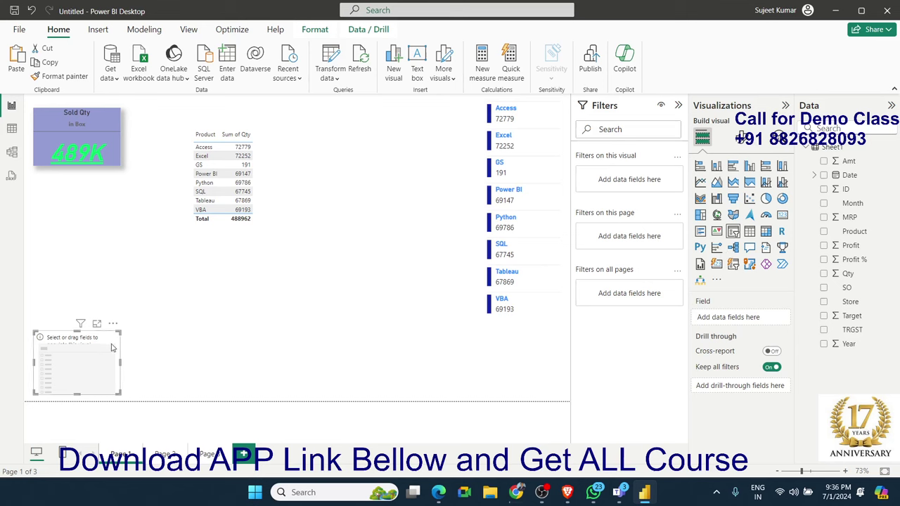
{"action": "left_click_drag", "start_coordinate": [110, 345], "coordinate": [384, 150]}
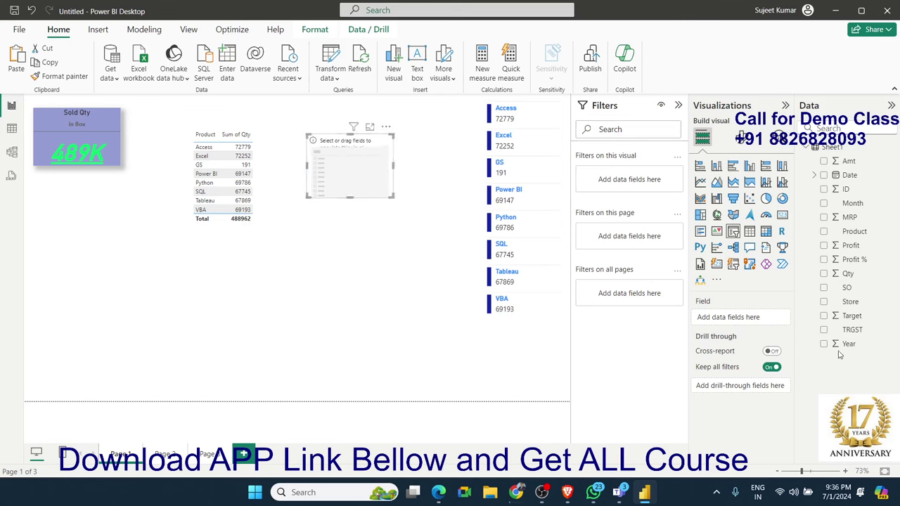
{"action": "left_click_drag", "start_coordinate": [843, 344], "coordinate": [365, 187]}
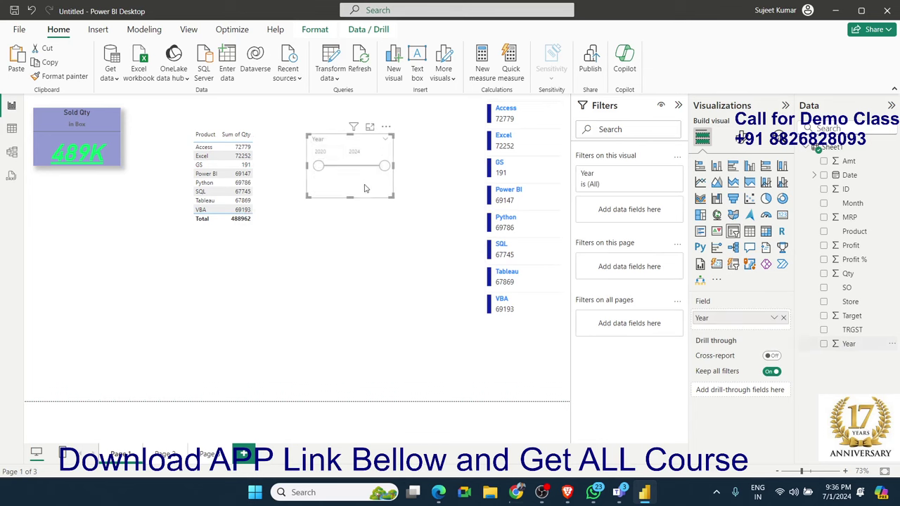
{"action": "left_click_drag", "start_coordinate": [350, 196], "coordinate": [350, 266]}
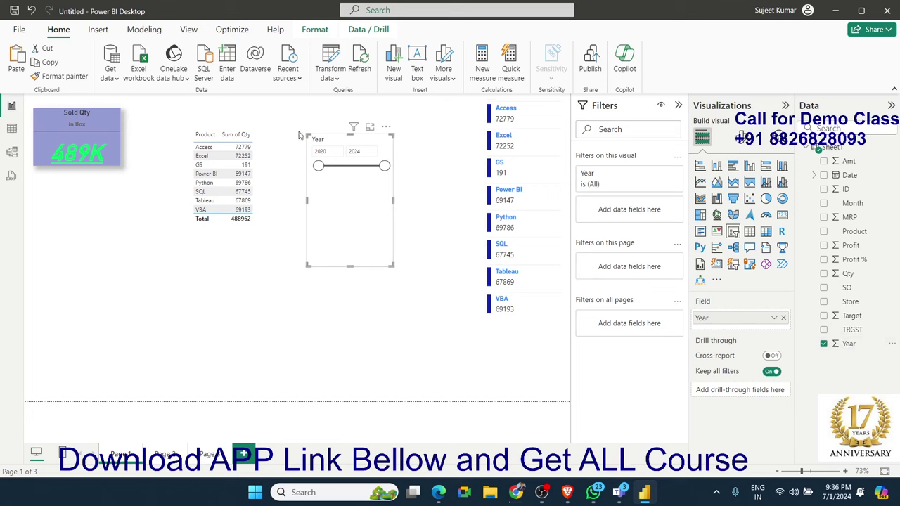
- Try Product and Date as the slicer field, then settle on Year
{"action": "left_click", "coordinate": [784, 318]}
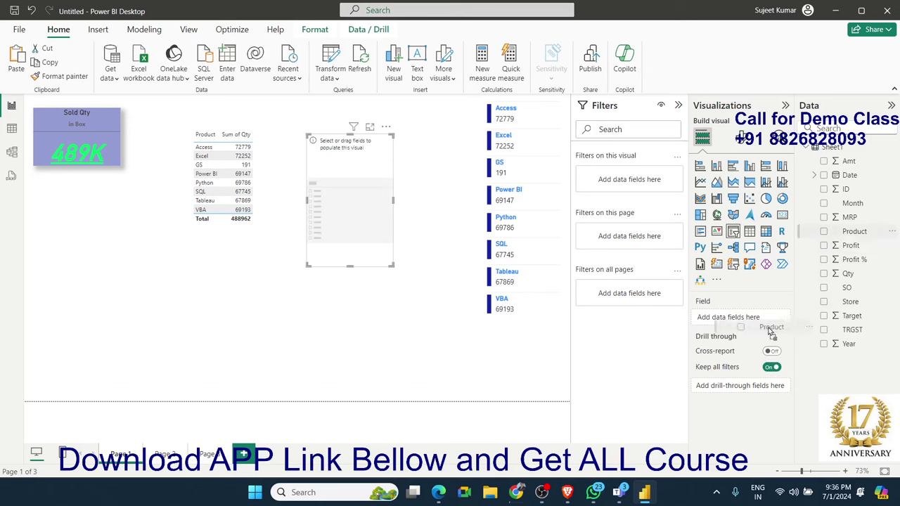
{"action": "left_click_drag", "start_coordinate": [852, 232], "coordinate": [755, 325]}
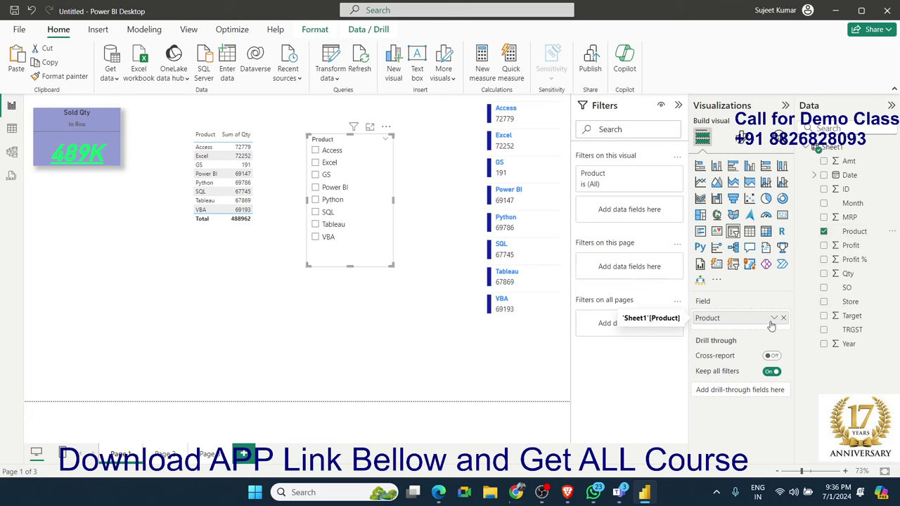
{"action": "left_click", "coordinate": [783, 318]}
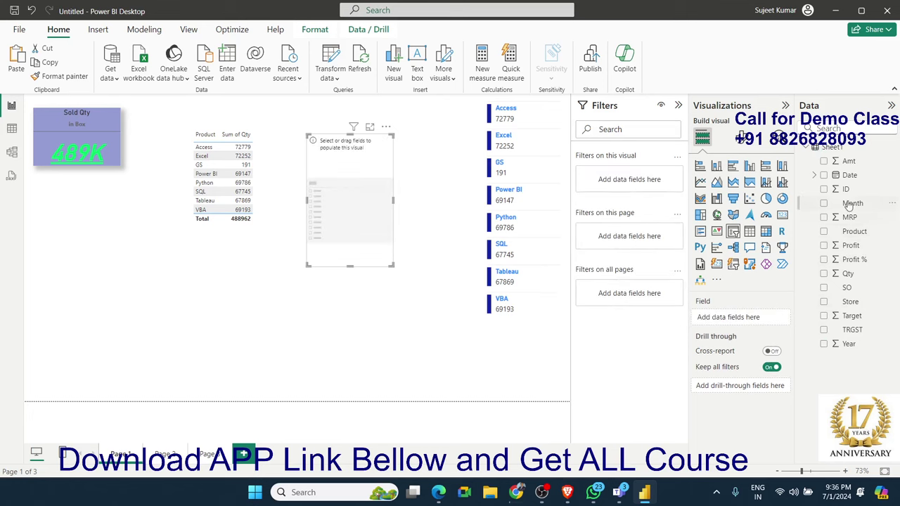
{"action": "left_click_drag", "start_coordinate": [849, 176], "coordinate": [758, 325]}
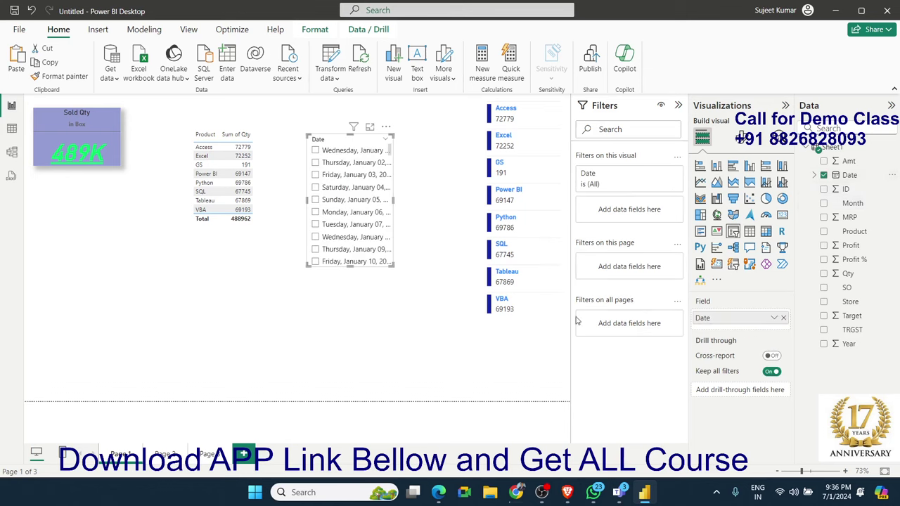
{"action": "left_click", "coordinate": [783, 318]}
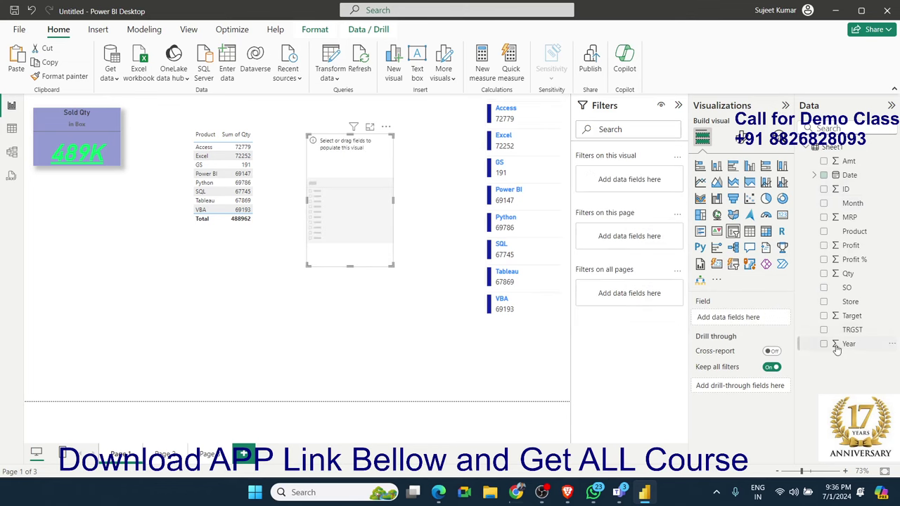
{"action": "left_click_drag", "start_coordinate": [840, 348], "coordinate": [738, 322]}
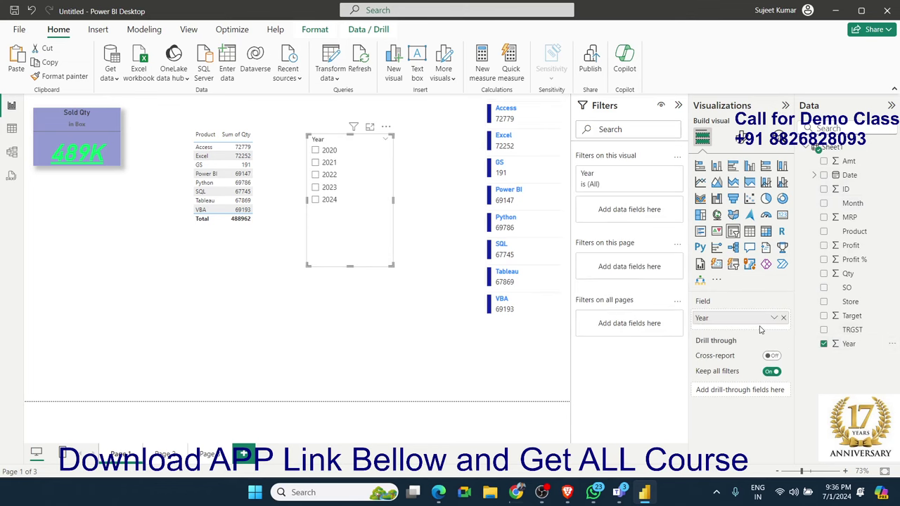
- In the slicer's format settings, try the Tile, Dropdown and Between styles
{"action": "left_click", "coordinate": [740, 138]}
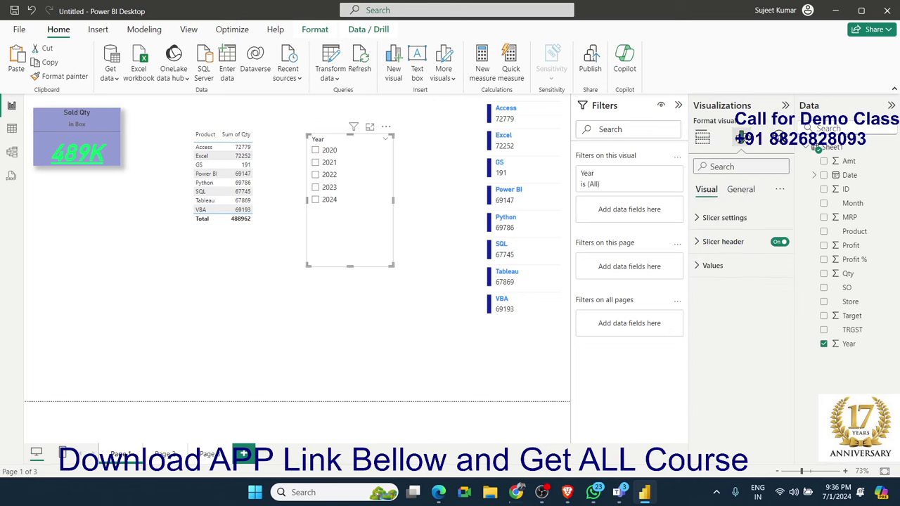
{"action": "left_click", "coordinate": [727, 223]}
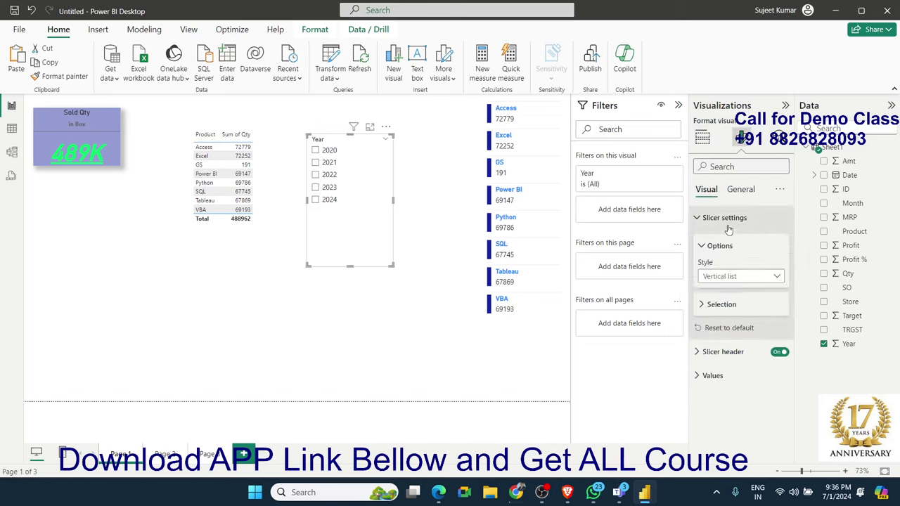
{"action": "left_click", "coordinate": [727, 277]}
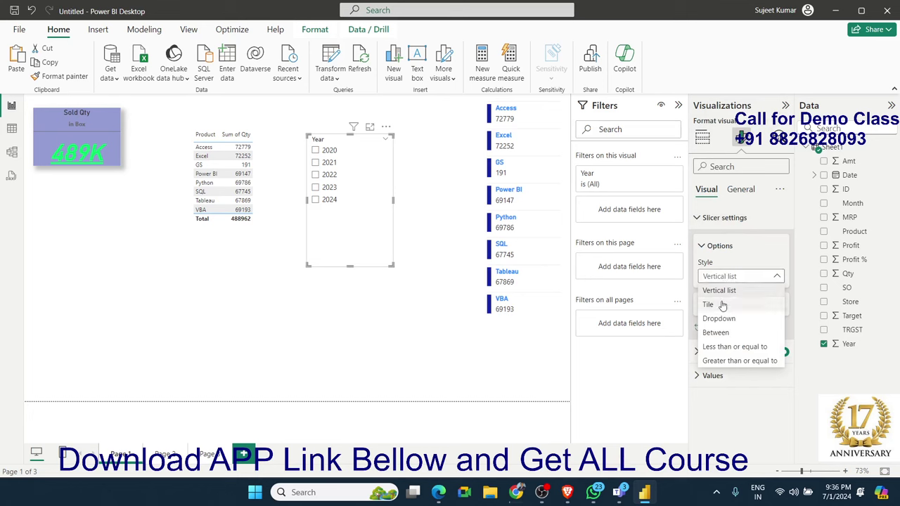
{"action": "left_click", "coordinate": [721, 305]}
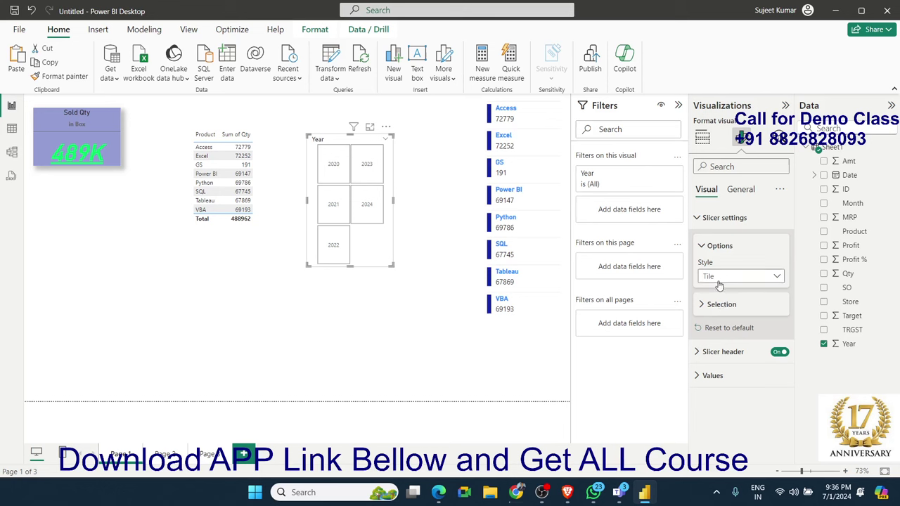
{"action": "left_click", "coordinate": [720, 280]}
{"action": "left_click", "coordinate": [719, 317]}
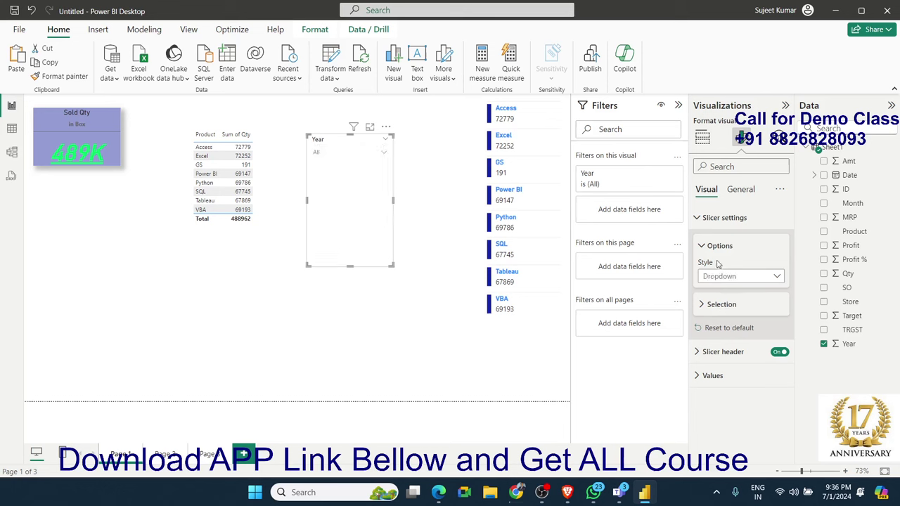
{"action": "left_click", "coordinate": [719, 277]}
{"action": "left_click", "coordinate": [718, 332]}
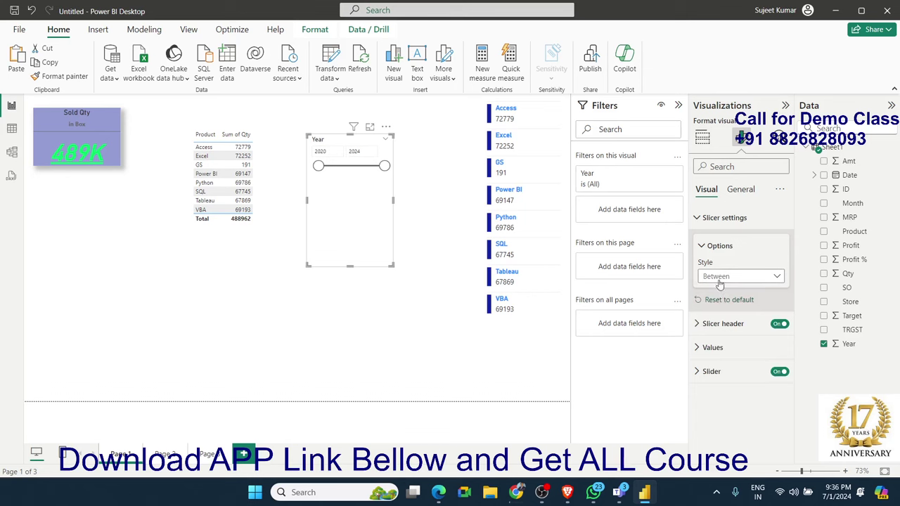
- Try the Less than and Greater than slider styles, settle on Dropdown, and shrink the slicer
{"action": "left_click", "coordinate": [722, 279]}
{"action": "left_click", "coordinate": [729, 347]}
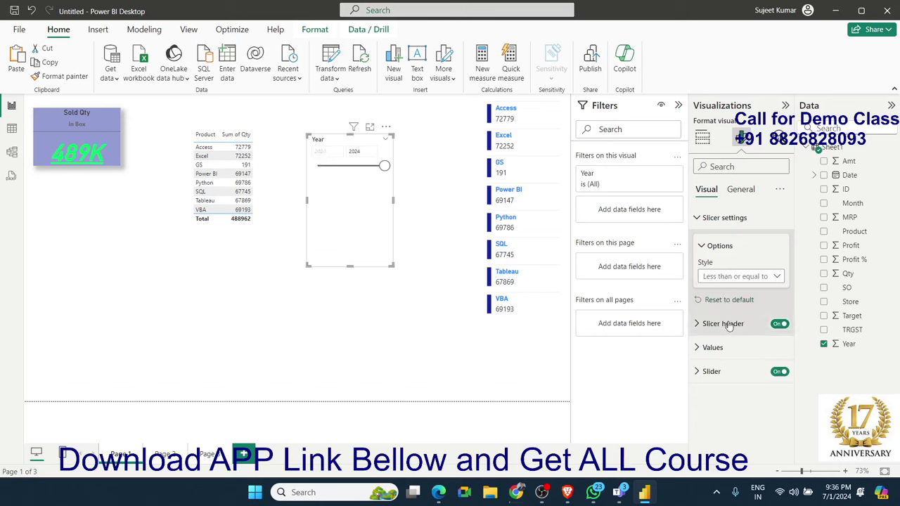
{"action": "left_click", "coordinate": [724, 280]}
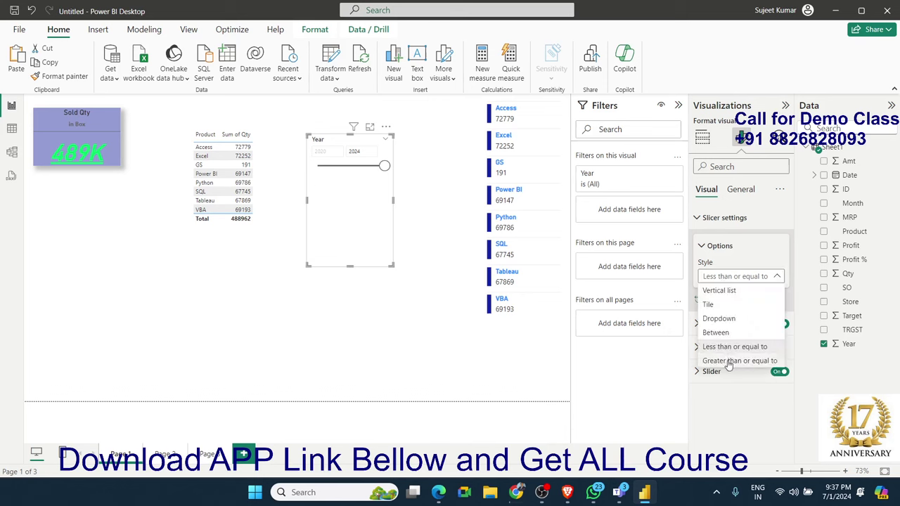
{"action": "left_click", "coordinate": [729, 362]}
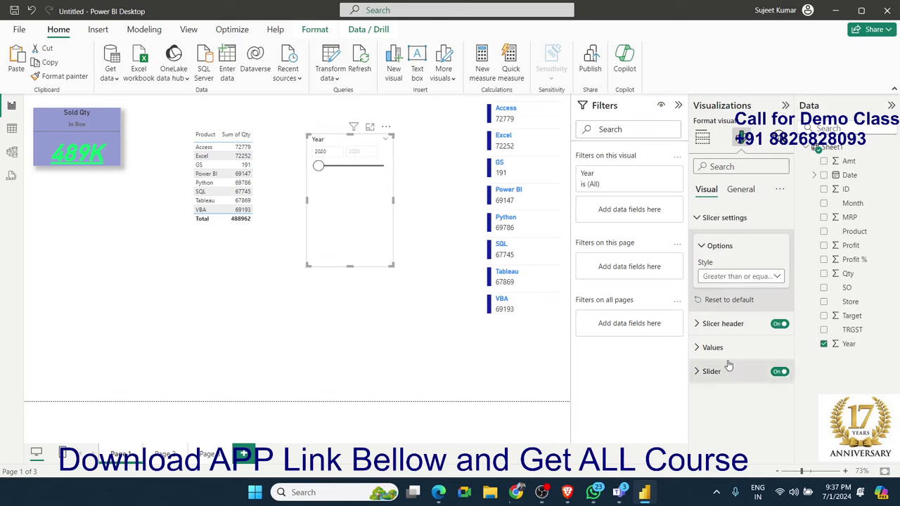
{"action": "left_click", "coordinate": [724, 277]}
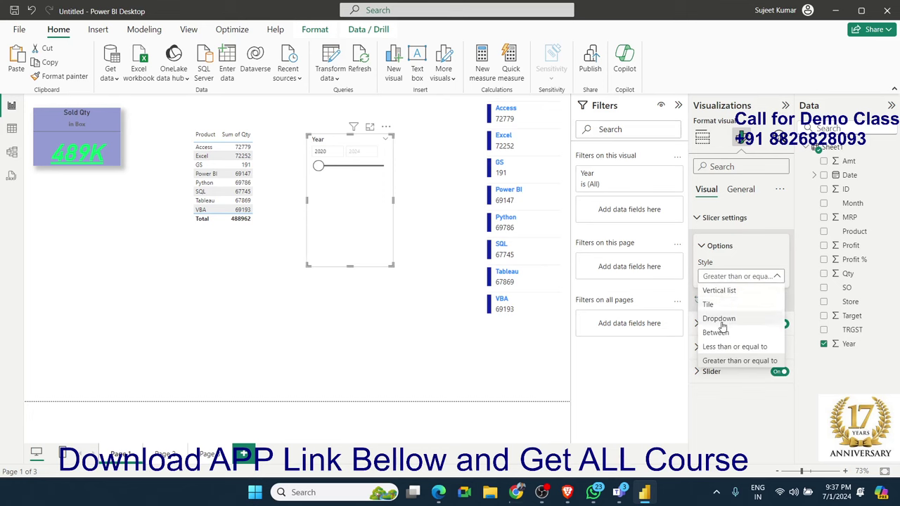
{"action": "left_click", "coordinate": [719, 318]}
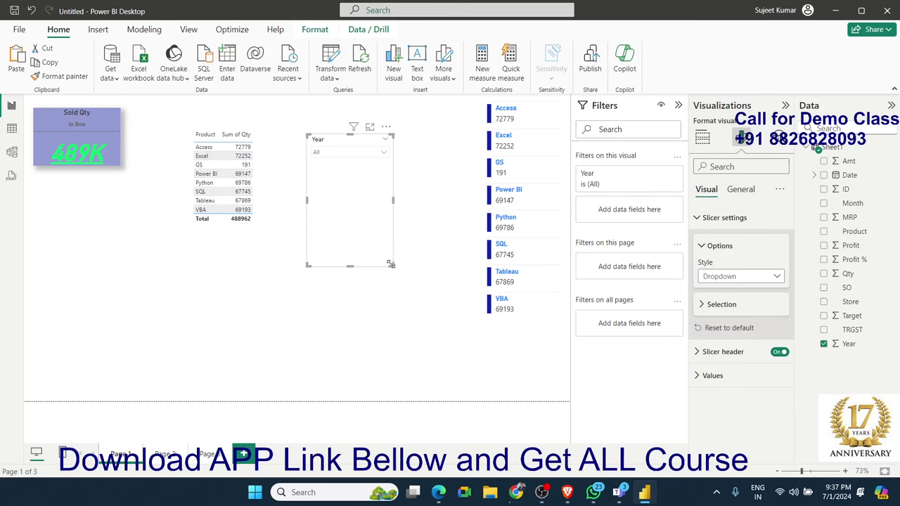
{"action": "left_click_drag", "start_coordinate": [392, 263], "coordinate": [423, 171]}
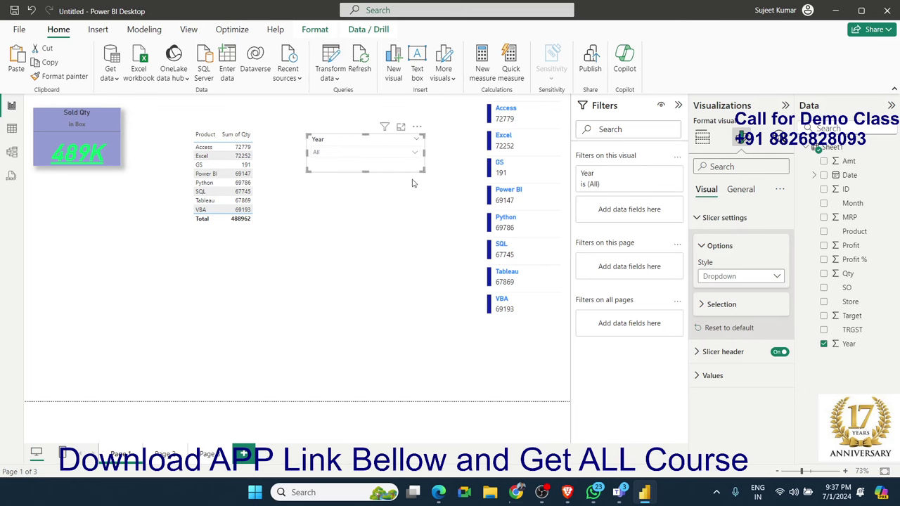
{"action": "left_click", "coordinate": [703, 309]}
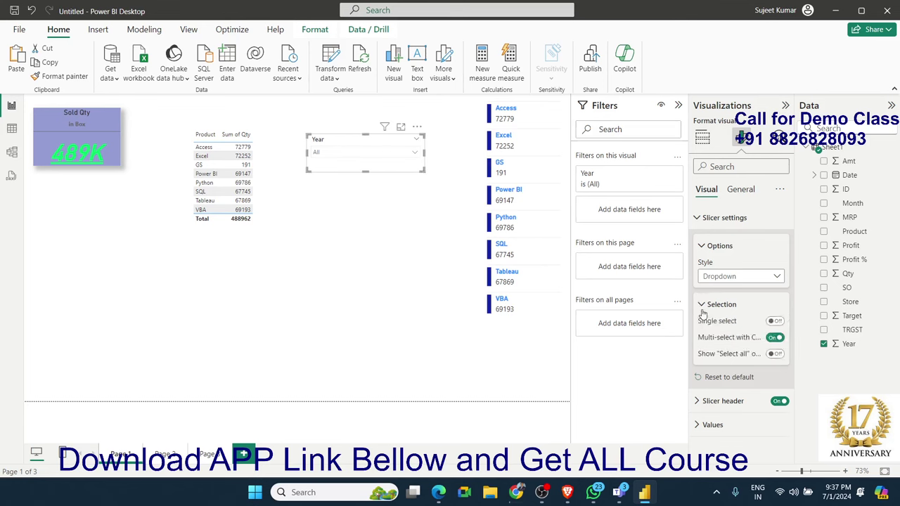
- Toggle Single select on and off, then test picking 2021 and 2022 in the Year dropdown
{"action": "left_click", "coordinate": [776, 323]}
{"action": "left_click", "coordinate": [775, 323]}
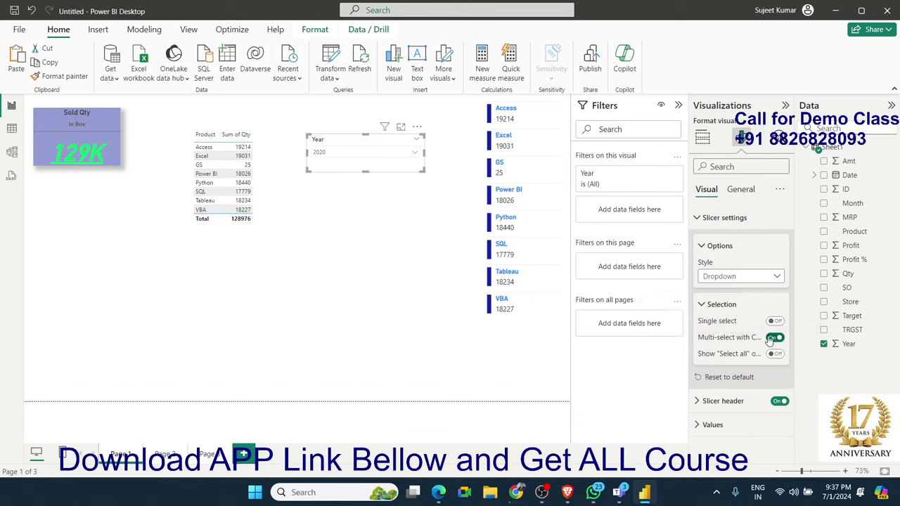
{"action": "left_click", "coordinate": [416, 154]}
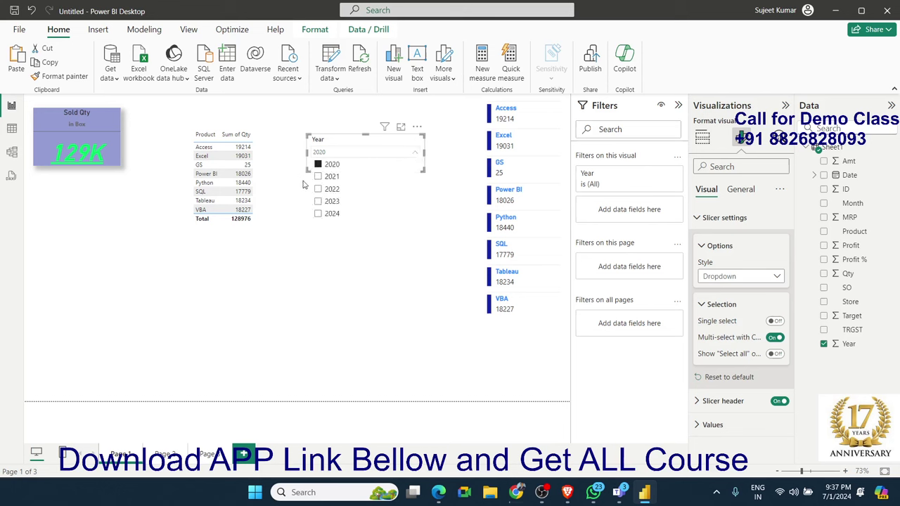
{"action": "left_click", "coordinate": [318, 176]}
{"action": "left_click", "coordinate": [318, 189]}
{"action": "left_click", "coordinate": [317, 190]}
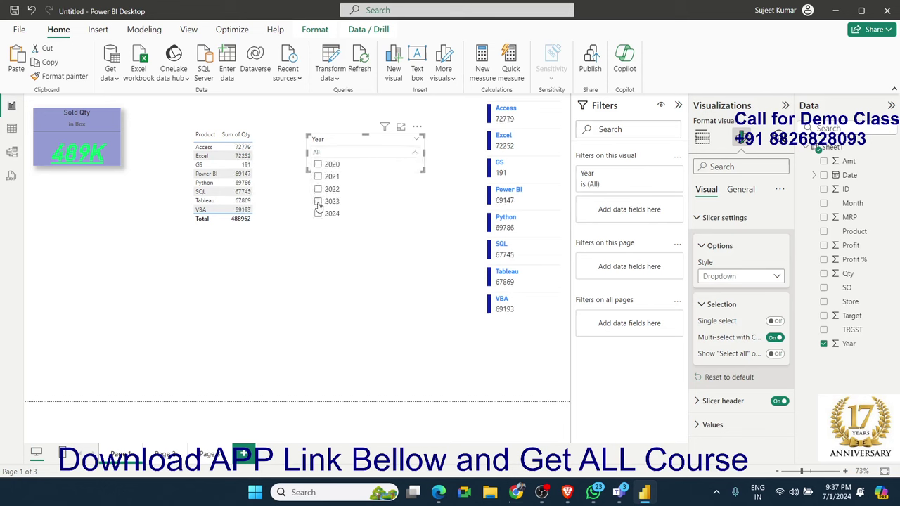
- Select 2024, 2023 and 2022 together, clear them, and turn Single select on
{"action": "left_click", "coordinate": [319, 214]}
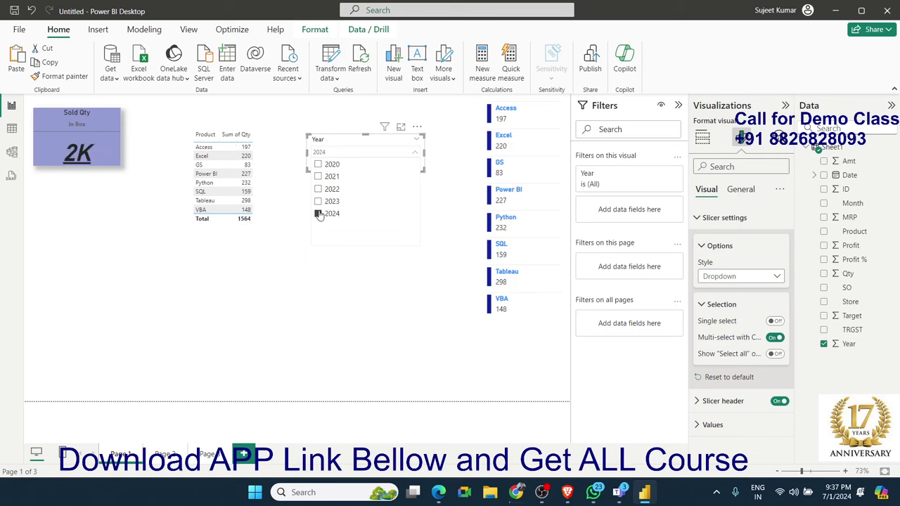
{"action": "left_click", "coordinate": [318, 201]}
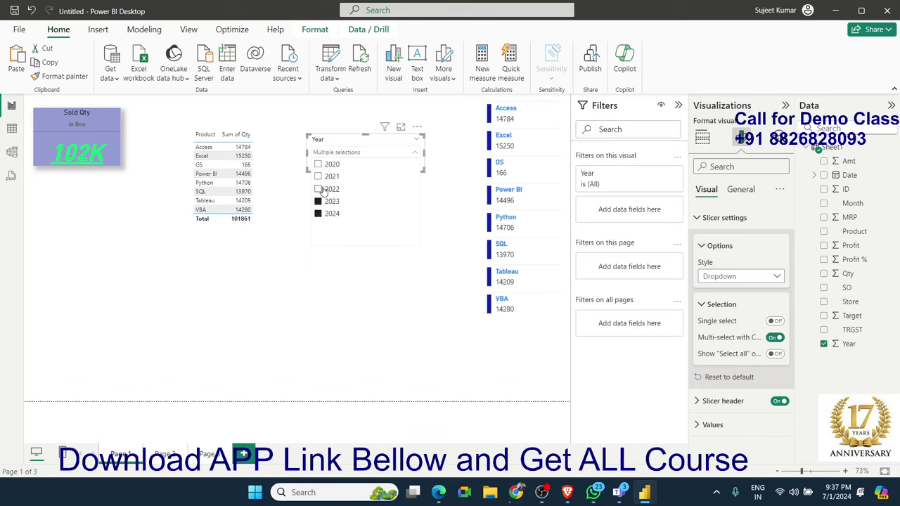
{"action": "left_click", "coordinate": [318, 189]}
{"action": "left_click", "coordinate": [318, 177]}
{"action": "left_click", "coordinate": [318, 164]}
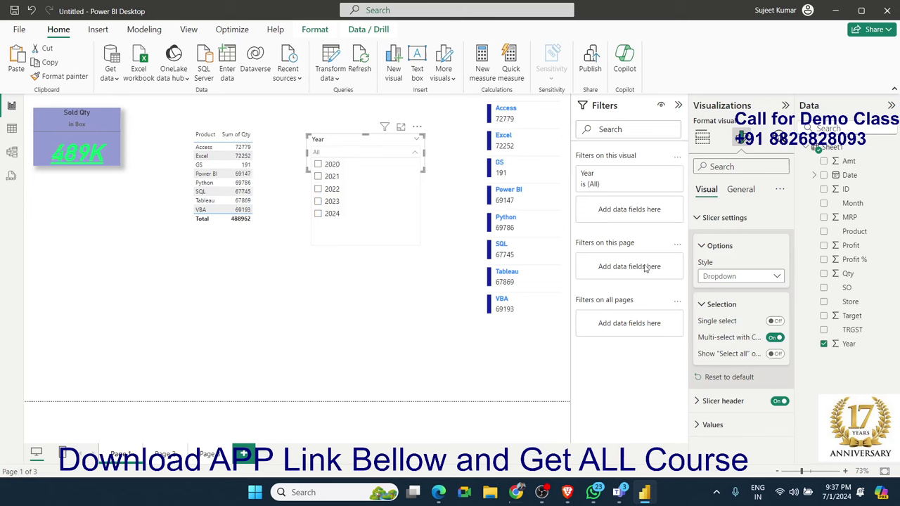
{"action": "left_click", "coordinate": [781, 323]}
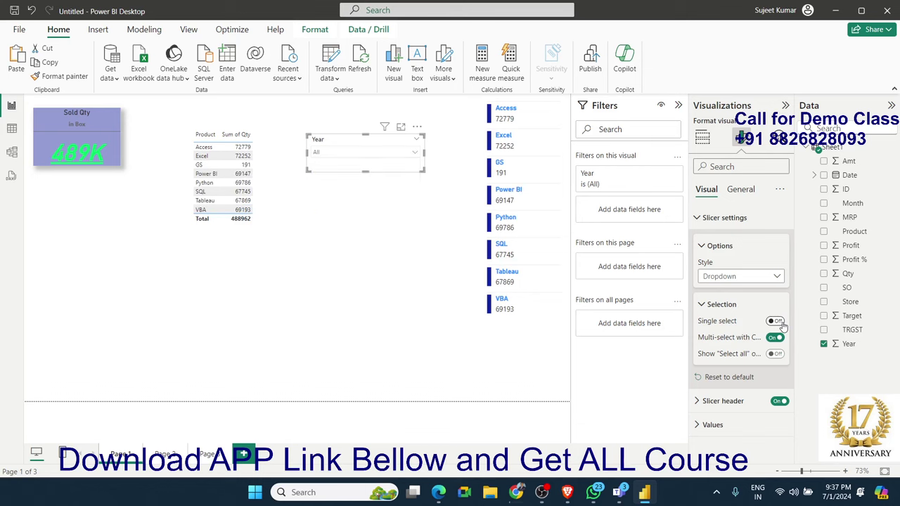
- Pick 2021 then 2022, turn Single select off and turn on Show "Select all"
{"action": "left_click", "coordinate": [415, 154]}
{"action": "left_click", "coordinate": [324, 188]}
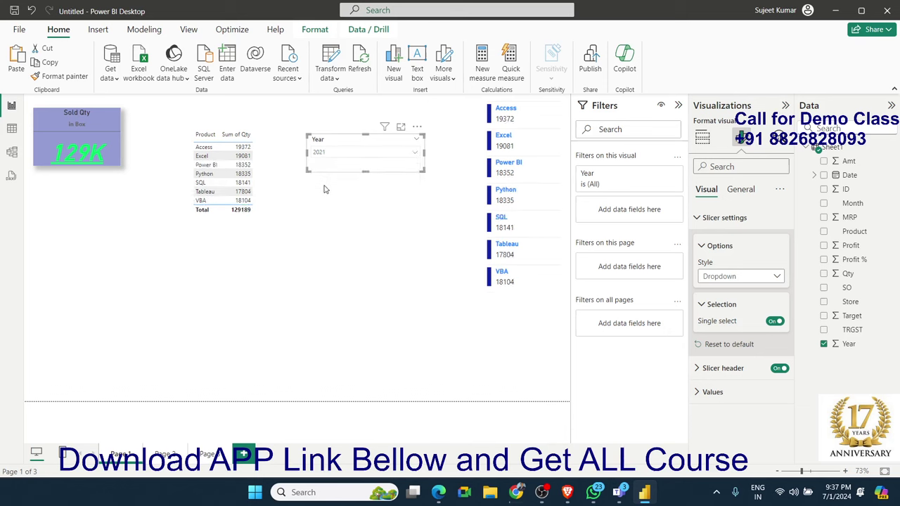
{"action": "left_click", "coordinate": [330, 153]}
{"action": "left_click", "coordinate": [317, 192]}
{"action": "left_click", "coordinate": [774, 321]}
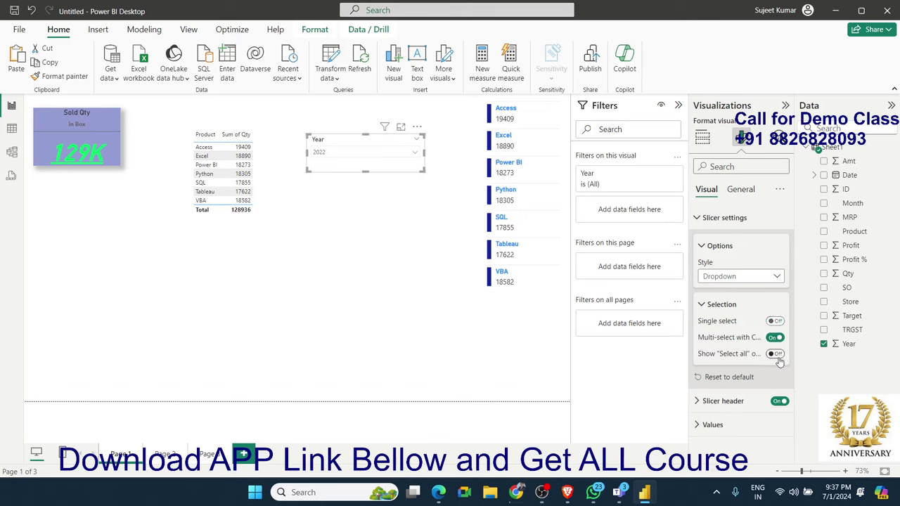
{"action": "left_click", "coordinate": [775, 354]}
- Toggle Single select on and back off, checking the year list in between
{"action": "left_click", "coordinate": [415, 153]}
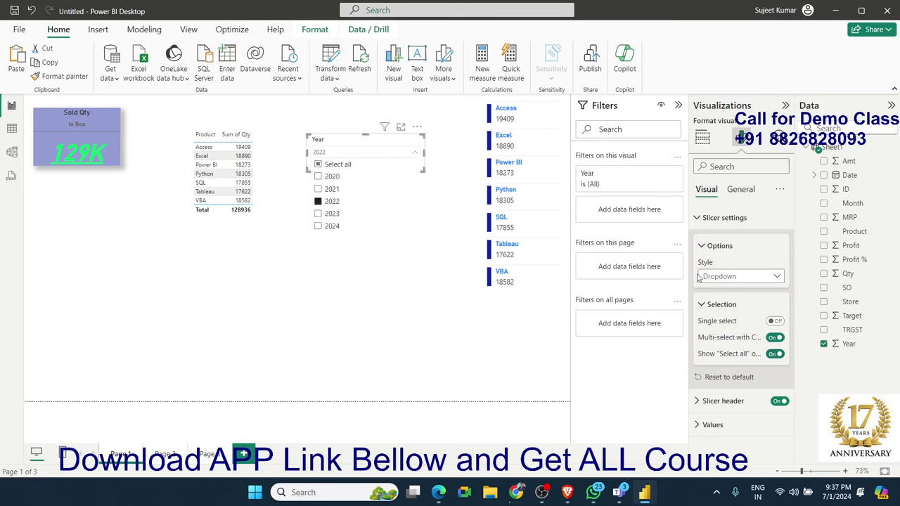
{"action": "left_click", "coordinate": [775, 322]}
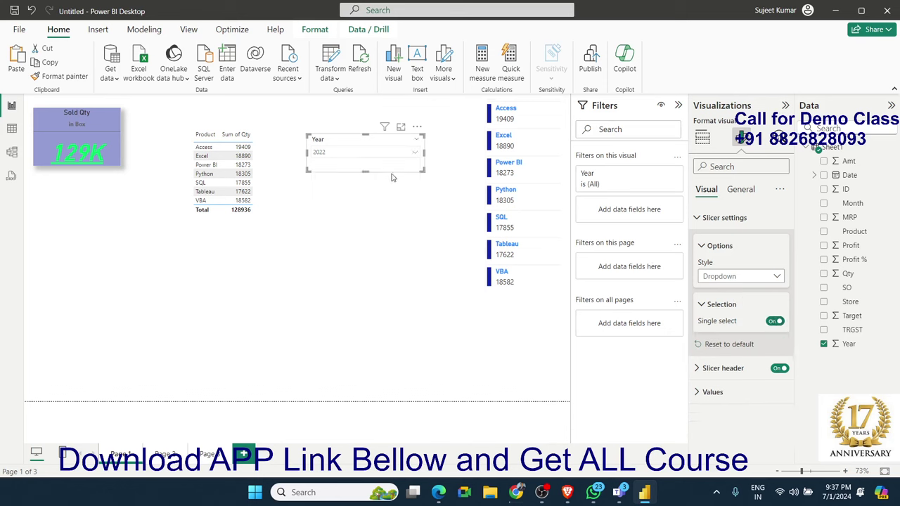
{"action": "left_click", "coordinate": [372, 154]}
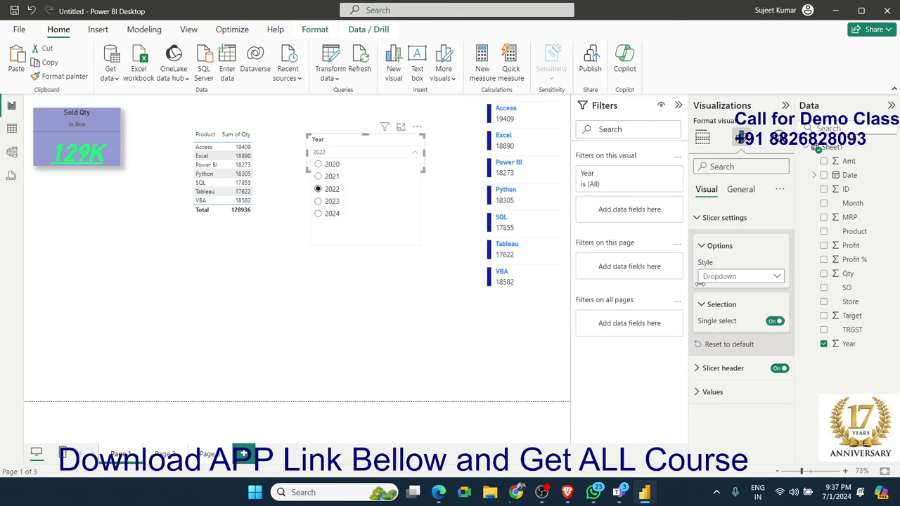
{"action": "left_click", "coordinate": [774, 322]}
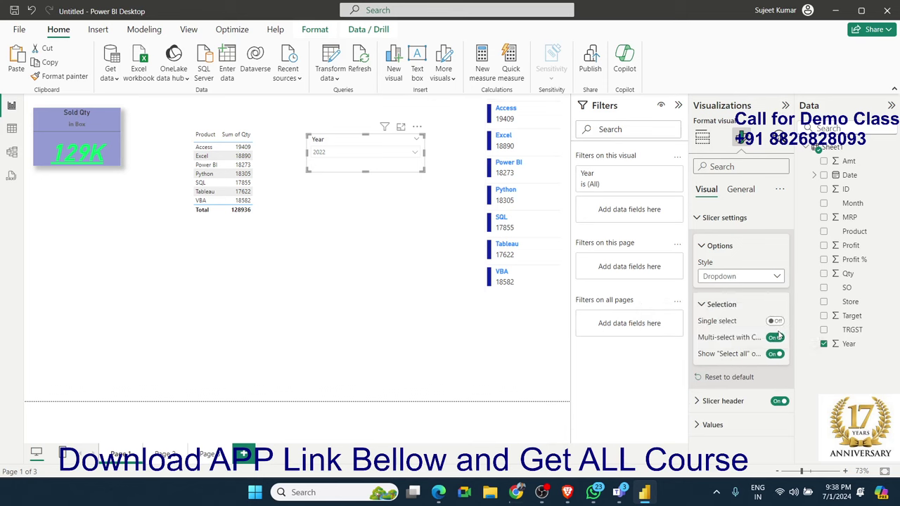
- Review the slicer header's 'Year' title and General options, then show the slicer's Build fields
{"action": "left_click", "coordinate": [731, 401]}
{"action": "scroll", "coordinate": [709, 390], "scroll_direction": "down", "scroll_amount": 1}
{"action": "scroll", "coordinate": [709, 389], "scroll_direction": "down", "scroll_amount": 2}
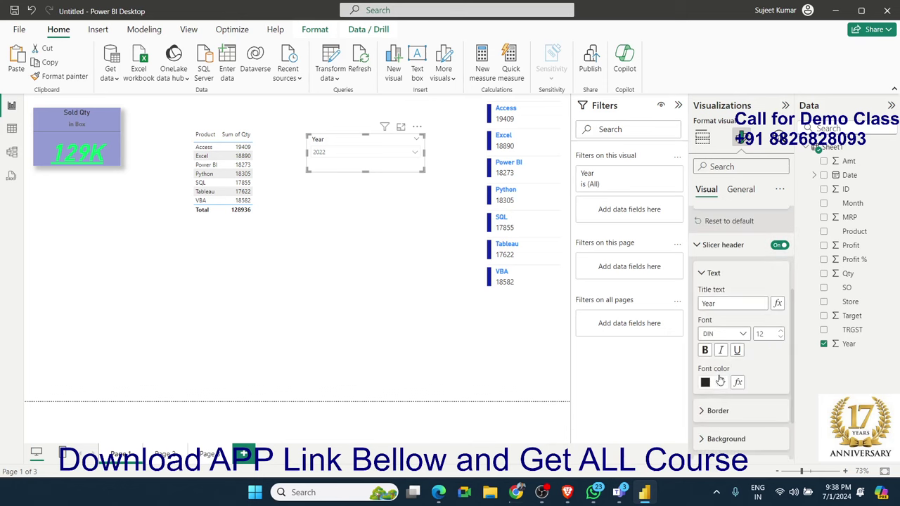
{"action": "double_click", "coordinate": [724, 303]}
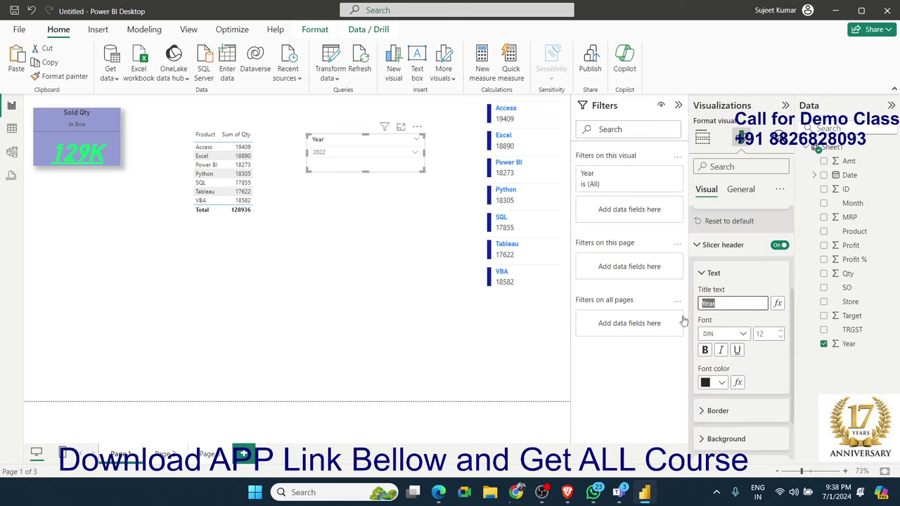
{"action": "scroll", "coordinate": [728, 384], "scroll_direction": "down", "scroll_amount": 2}
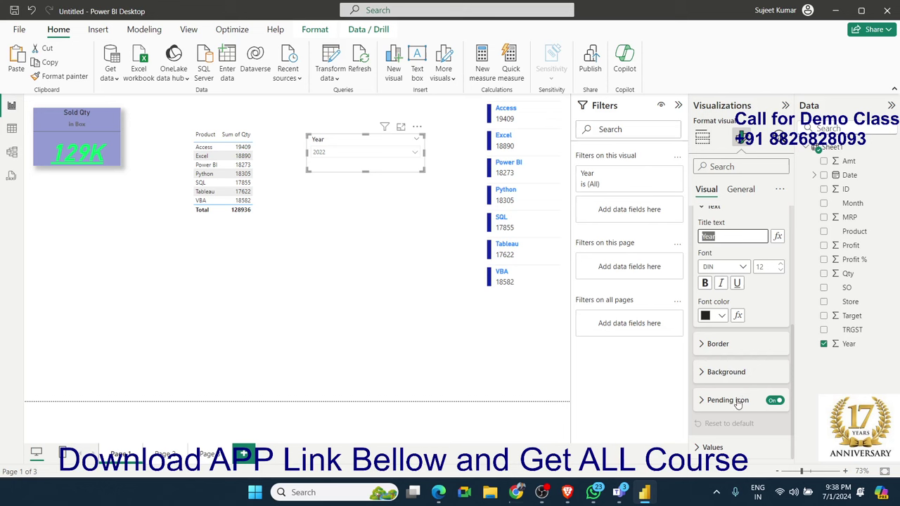
{"action": "left_click", "coordinate": [743, 198]}
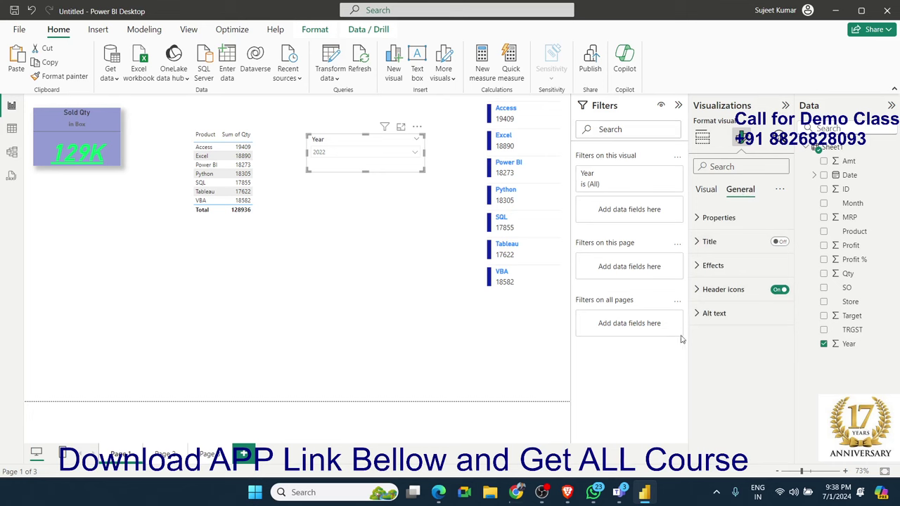
{"action": "left_click", "coordinate": [702, 138]}
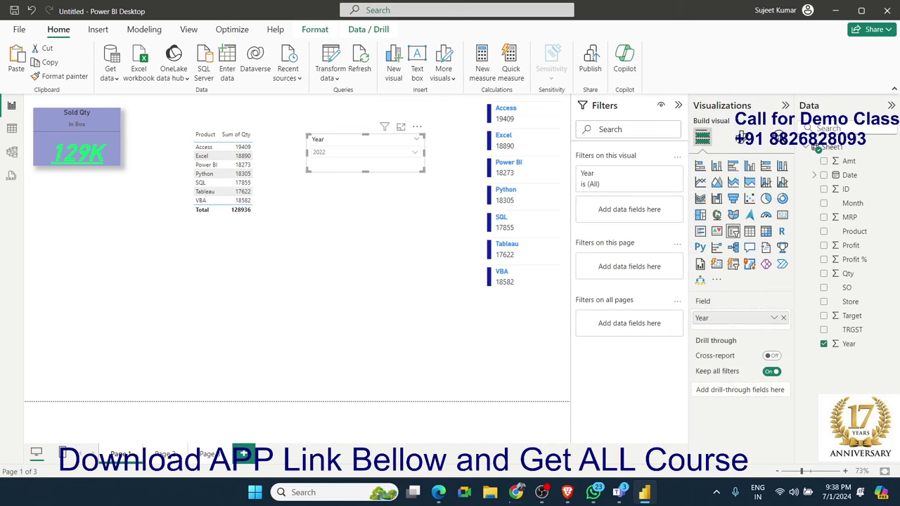
{"action": "left_click", "coordinate": [516, 492]}
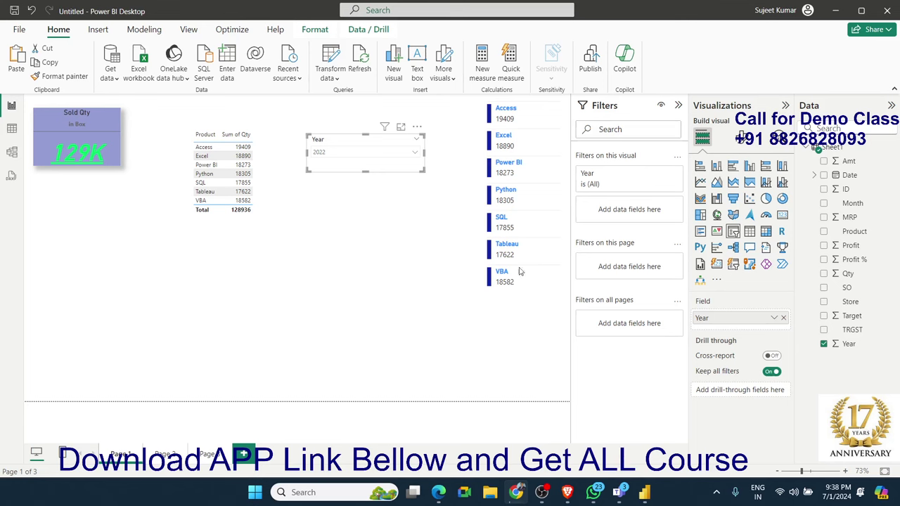
- View the Sheet1 table, then open DAX query view with its sample EVALUATE TOPN query
{"action": "left_click", "coordinate": [11, 129]}
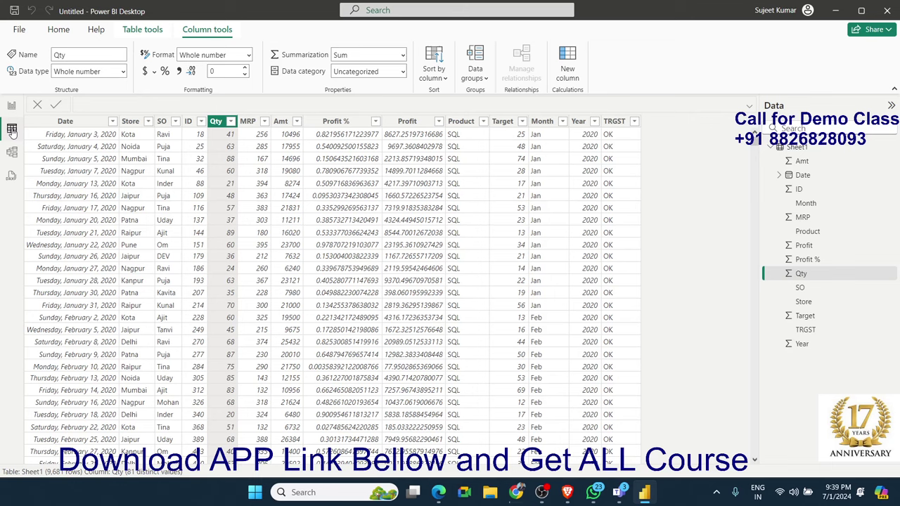
{"action": "left_click", "coordinate": [12, 177]}
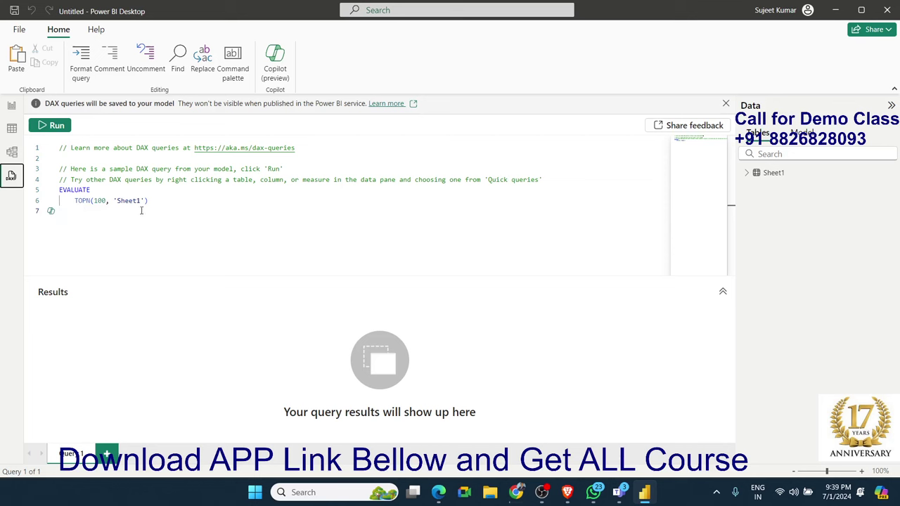
- Replace TOPN(100, 'Sheet1') with Sheet1 so the query is EVALUATE Sheet1, and run it
{"action": "left_click_drag", "start_coordinate": [149, 201], "coordinate": [67, 200]}
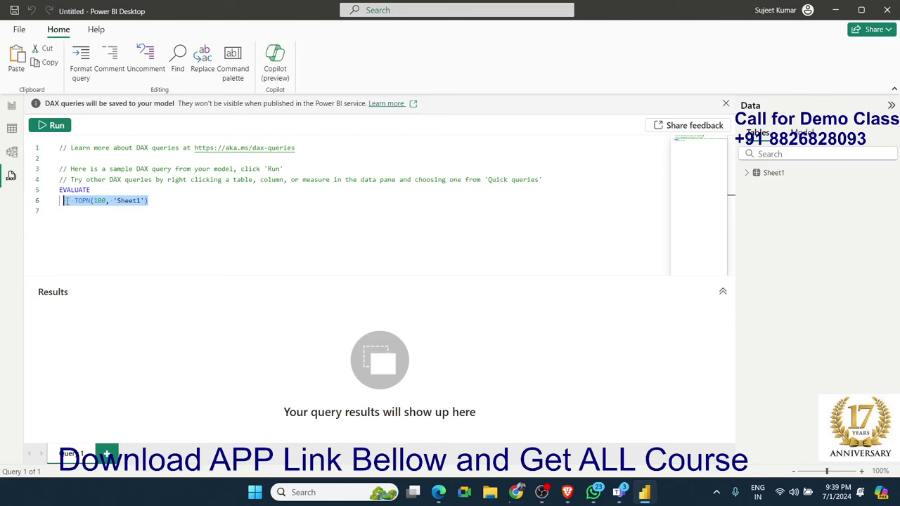
{"action": "type", "text": "Shee"}
{"action": "key", "text": "Tab"}
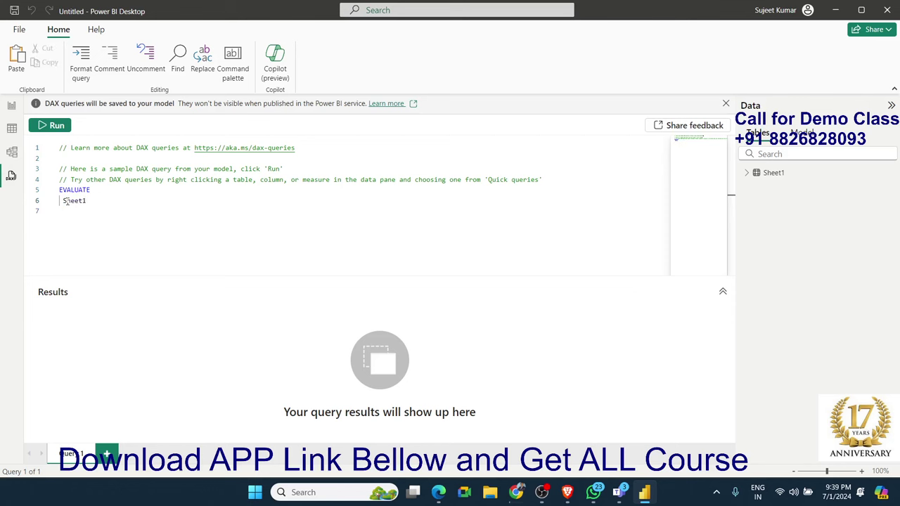
{"action": "key", "text": "Return"}
{"action": "left_click", "coordinate": [48, 127]}
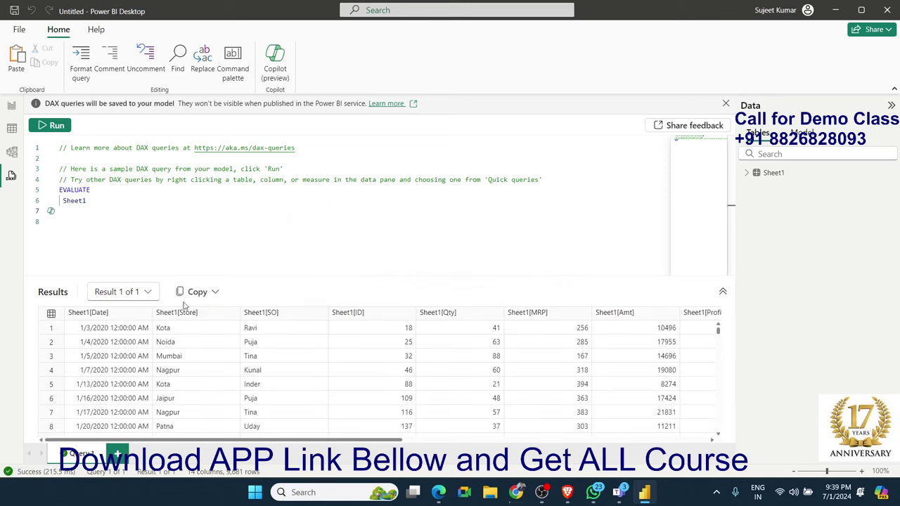
- Copy the entire results table from the results pane, twice
{"action": "left_click", "coordinate": [201, 294]}
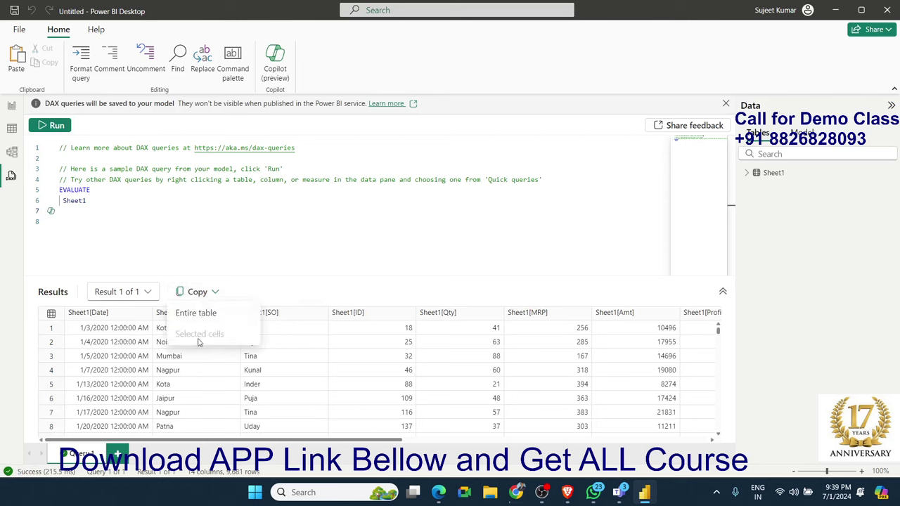
{"action": "left_click", "coordinate": [196, 320]}
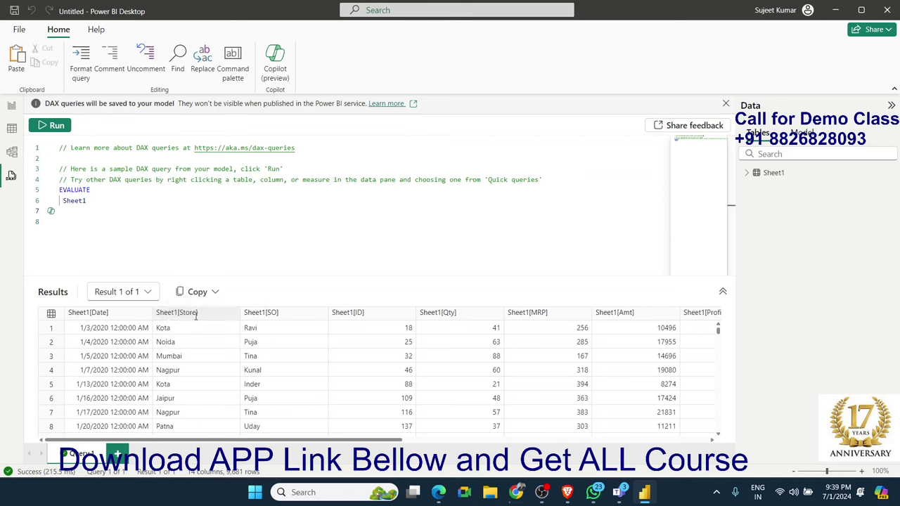
{"action": "left_click", "coordinate": [187, 294]}
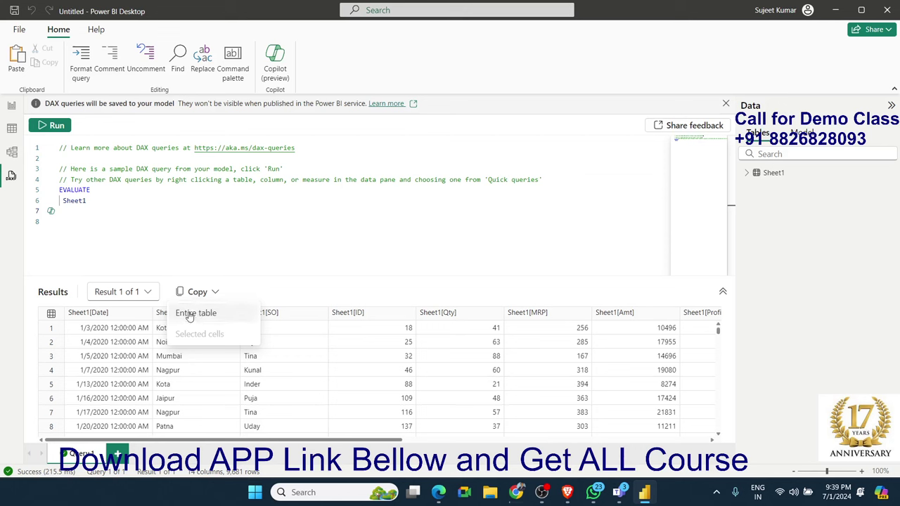
{"action": "left_click", "coordinate": [186, 313]}
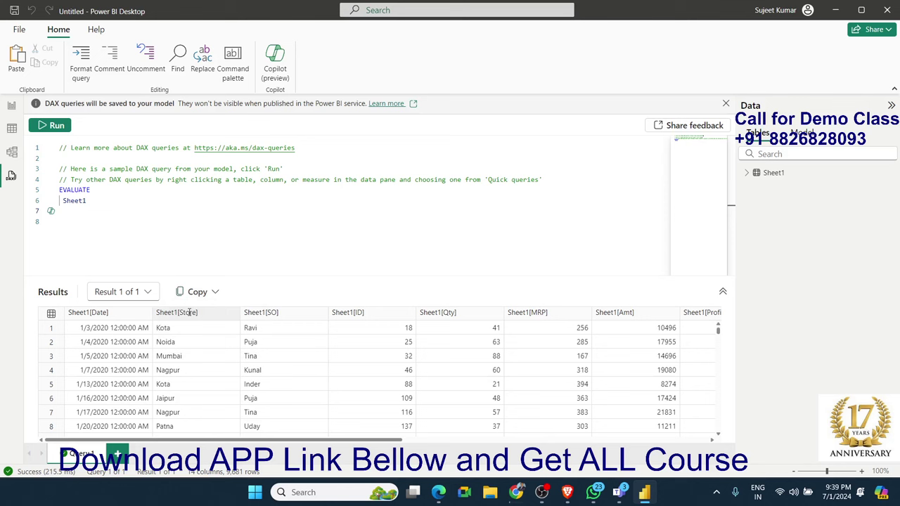
- Select the words EVALUATE and Sheet1 in the query, then move the cursor to empty line 8
{"action": "double_click", "coordinate": [73, 190]}
{"action": "double_click", "coordinate": [73, 201]}
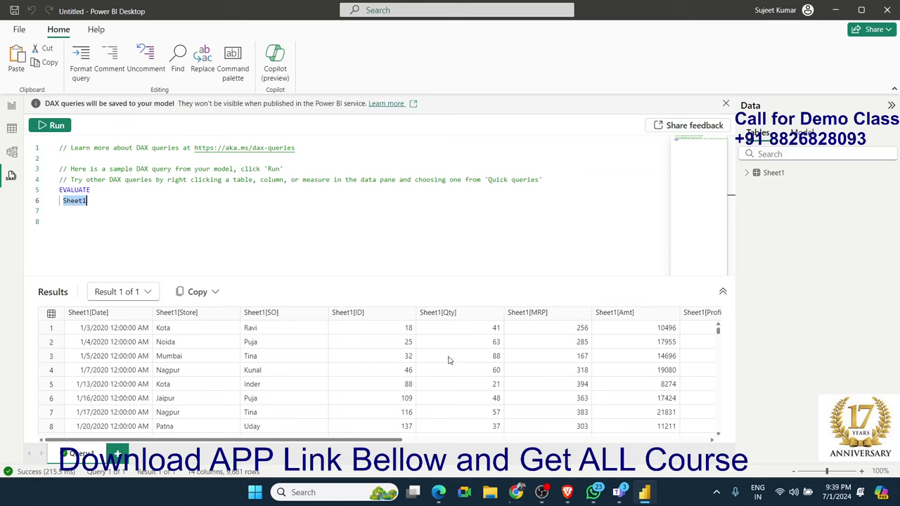
{"action": "key", "text": "alt"}
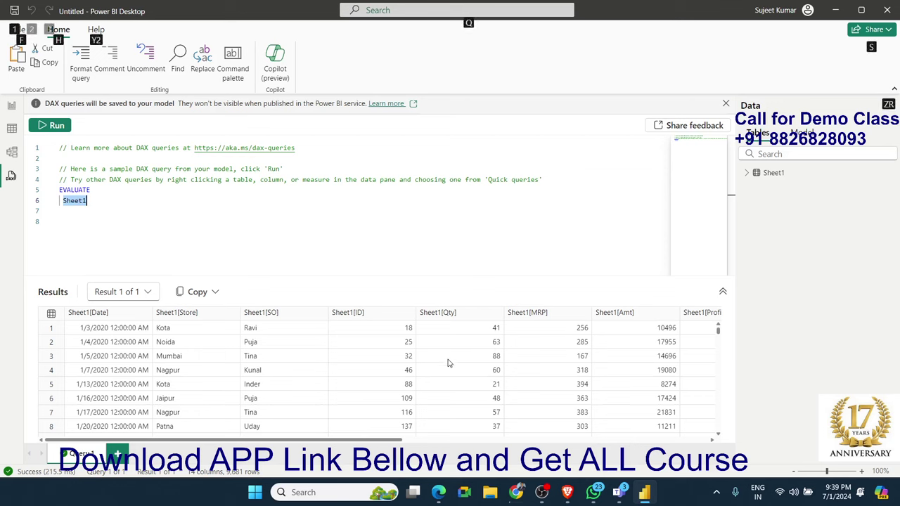
{"action": "left_click", "coordinate": [341, 244]}
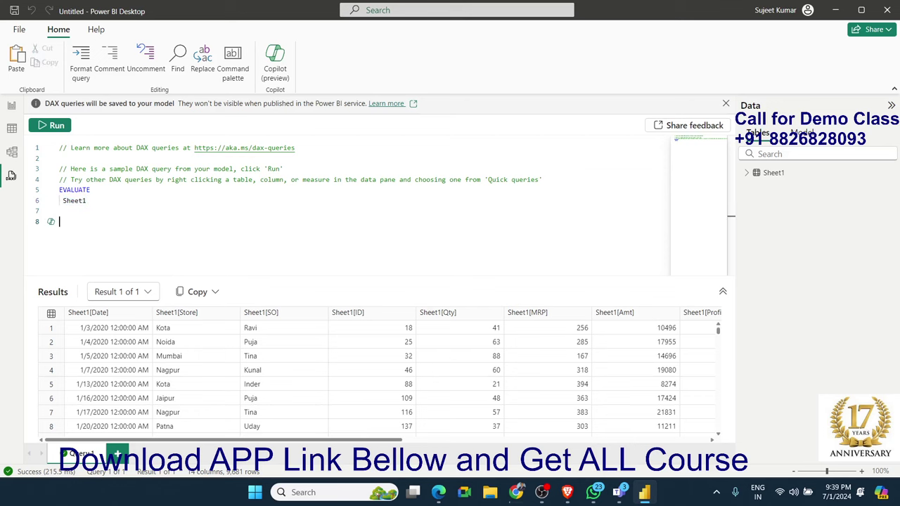